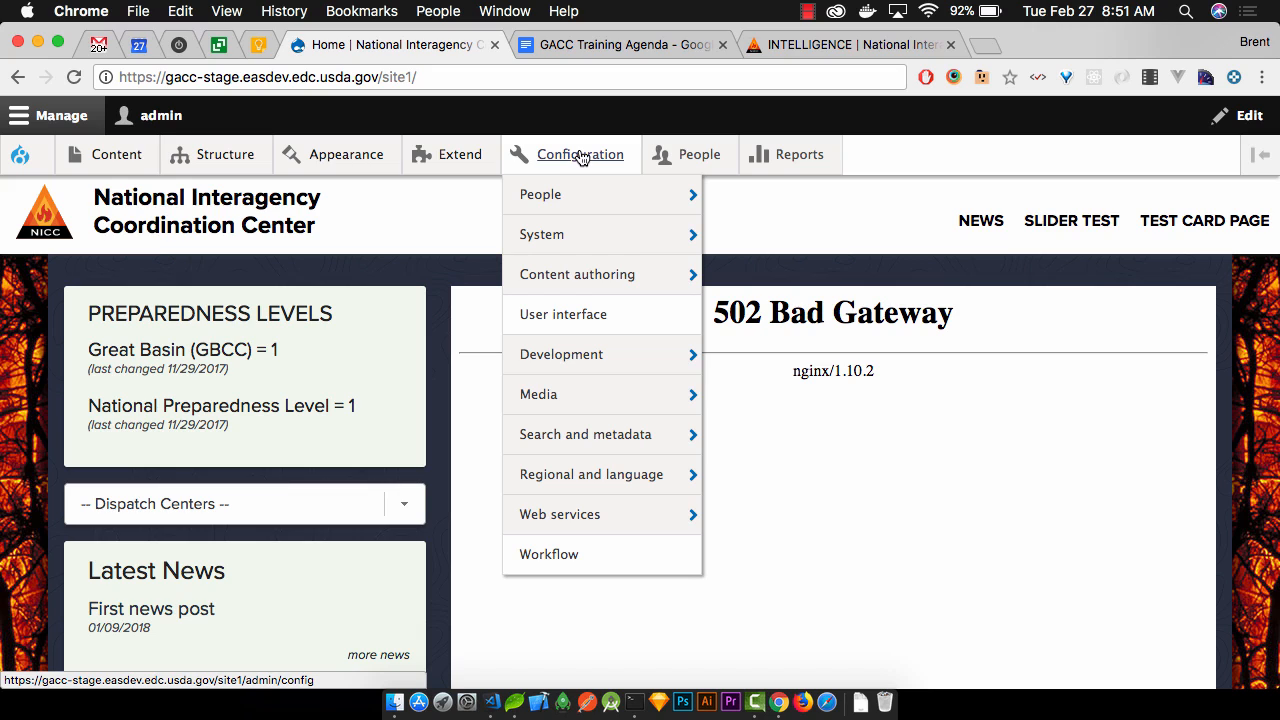
Open the People configuration page listing Account settings, CAPTCHA module settings and User protect
{"action": "mouse_move", "coordinate": [571, 200]}
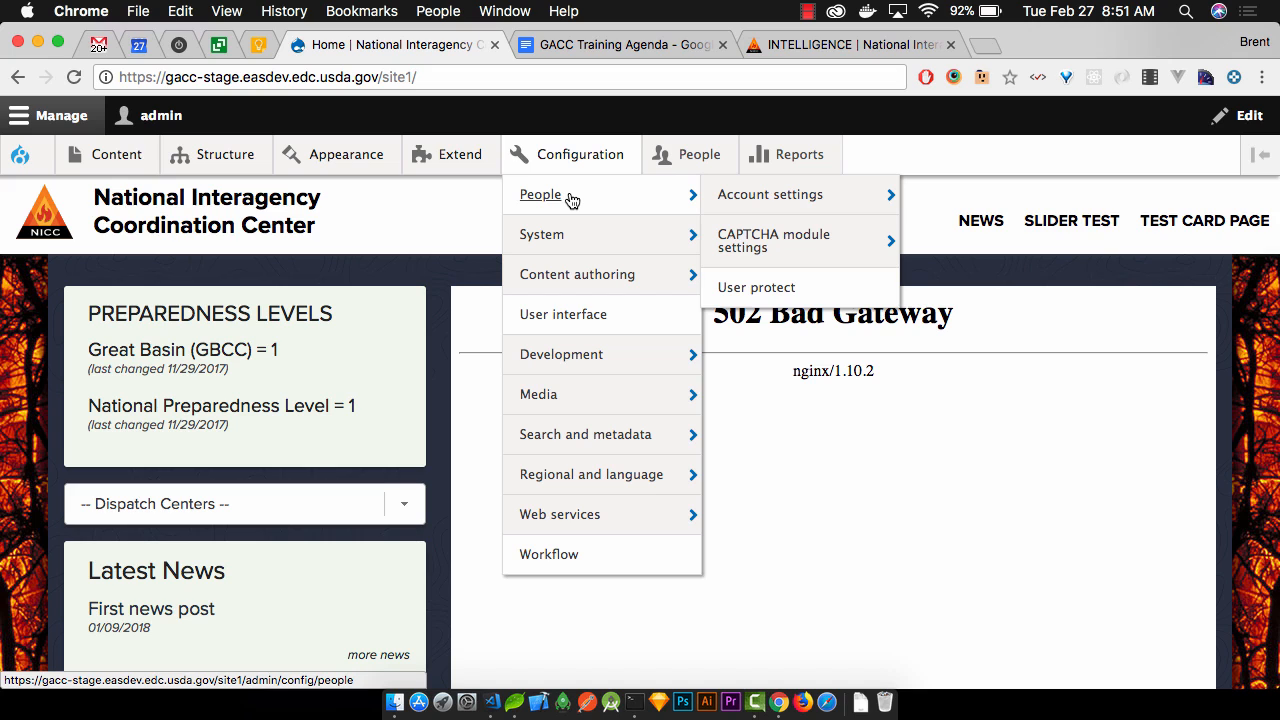
{"action": "left_click", "coordinate": [571, 200]}
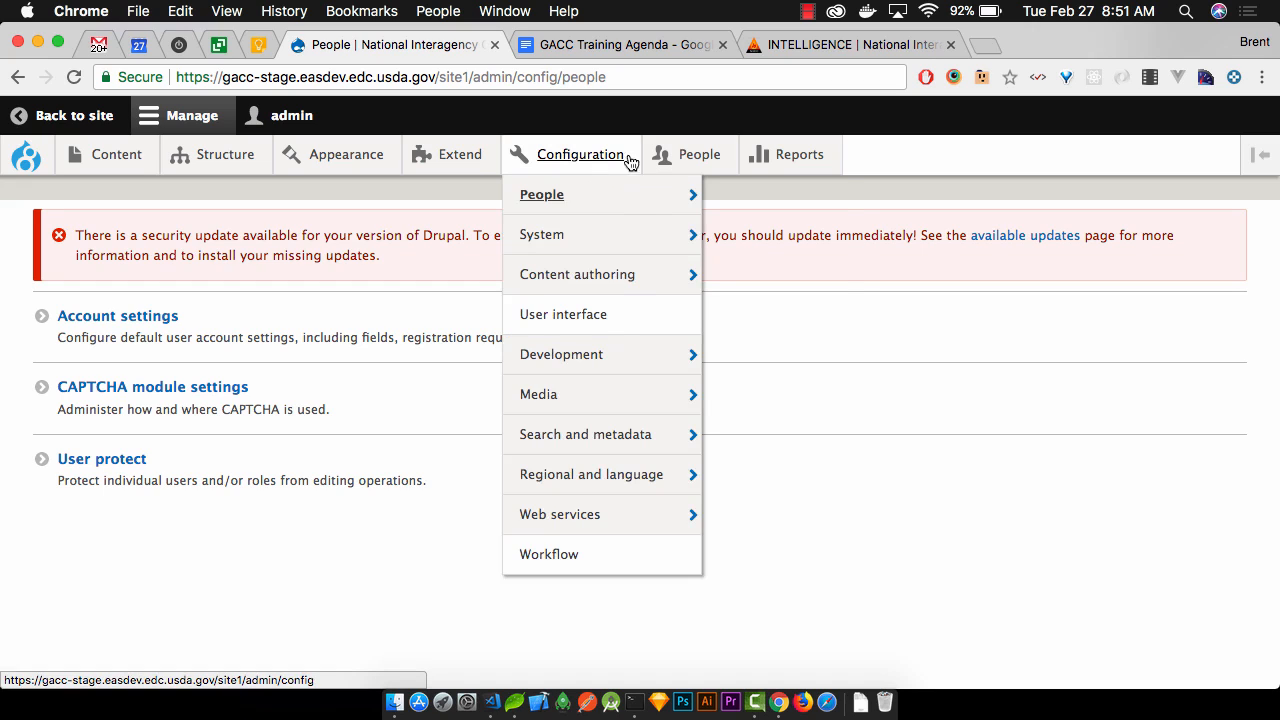
{"action": "mouse_move", "coordinate": [691, 157]}
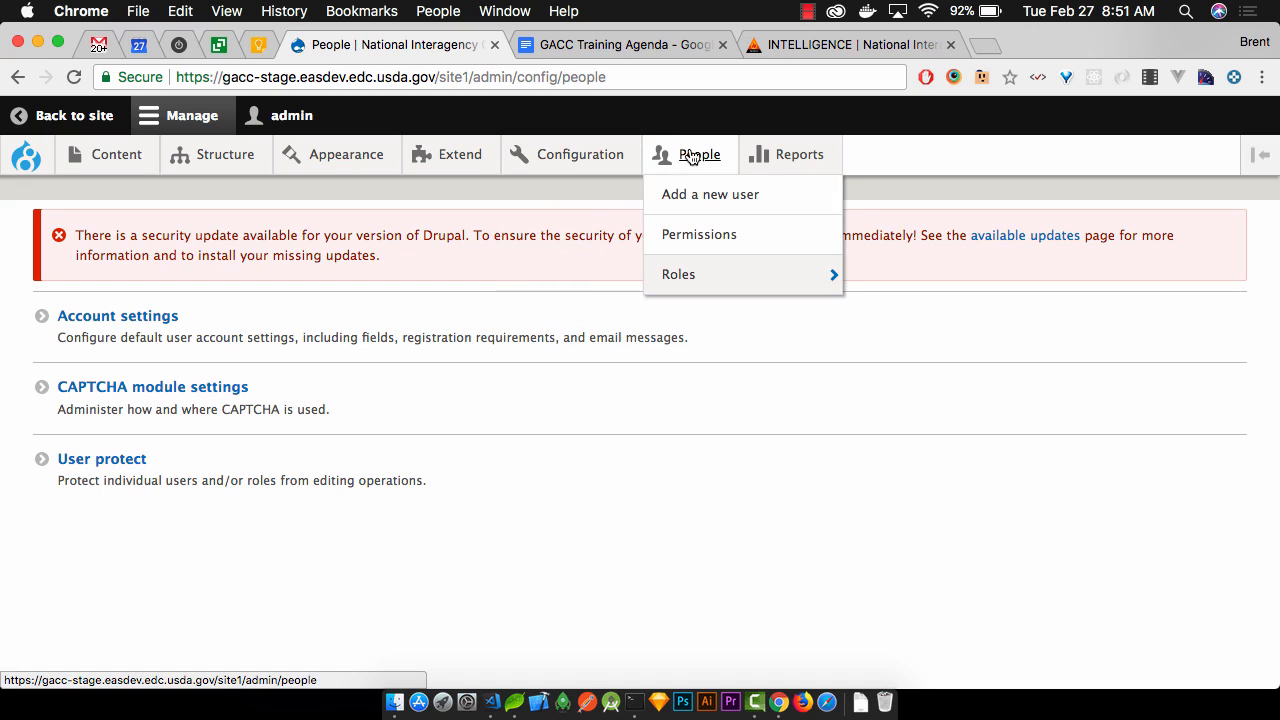
Open People > Permissions and scroll the role grid down to Save permissions
{"action": "left_click", "coordinate": [717, 244]}
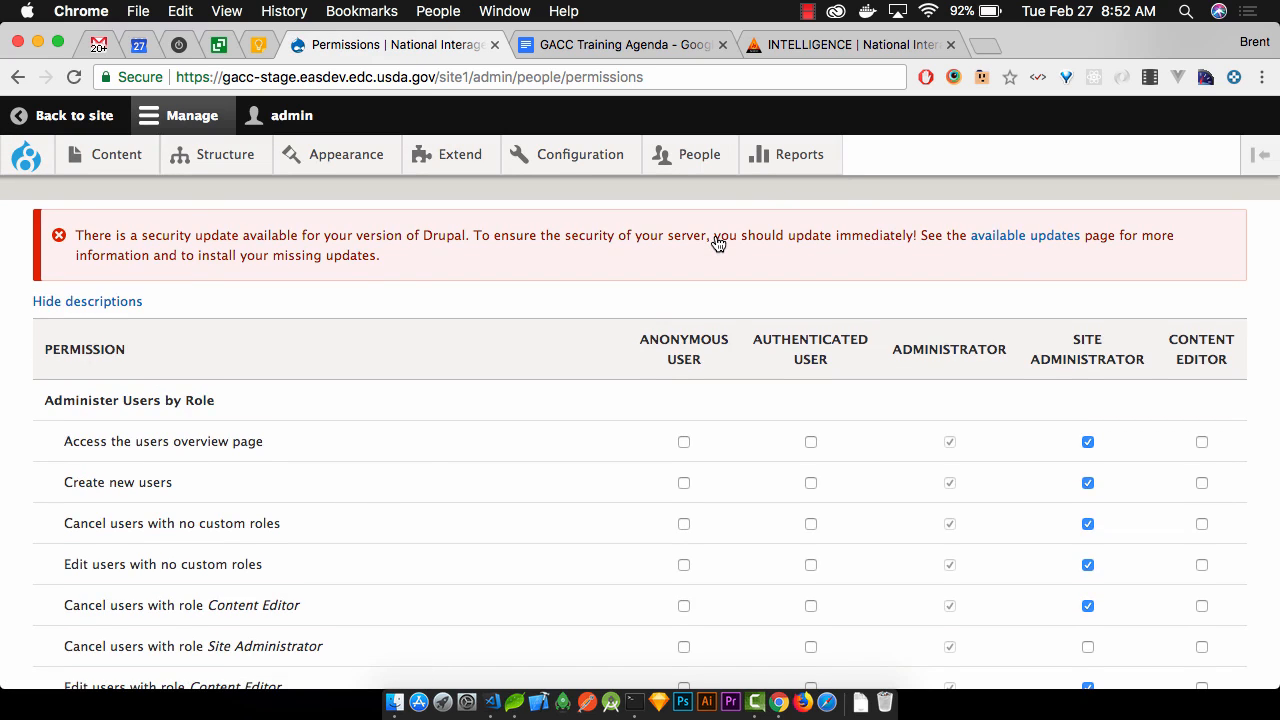
{"action": "scroll", "coordinate": [717, 244], "scroll_direction": "down", "scroll_amount": 3}
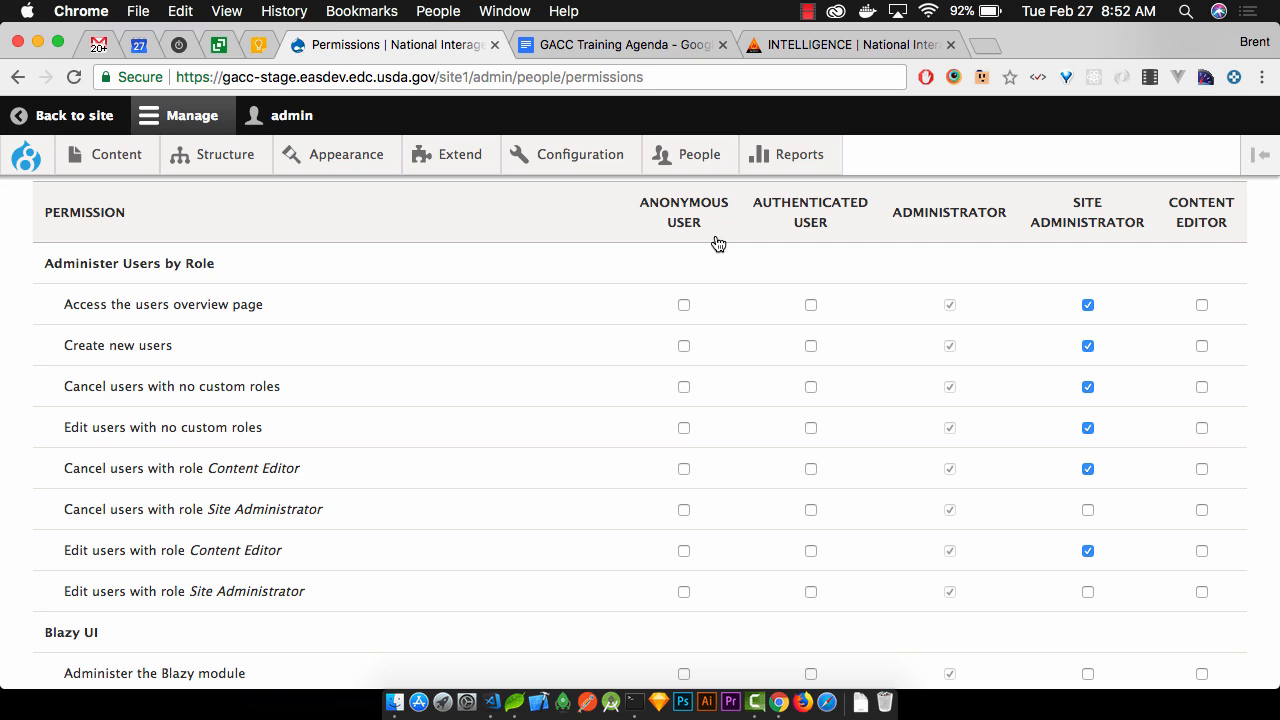
{"action": "scroll", "coordinate": [717, 244], "scroll_direction": "down", "scroll_amount": 5}
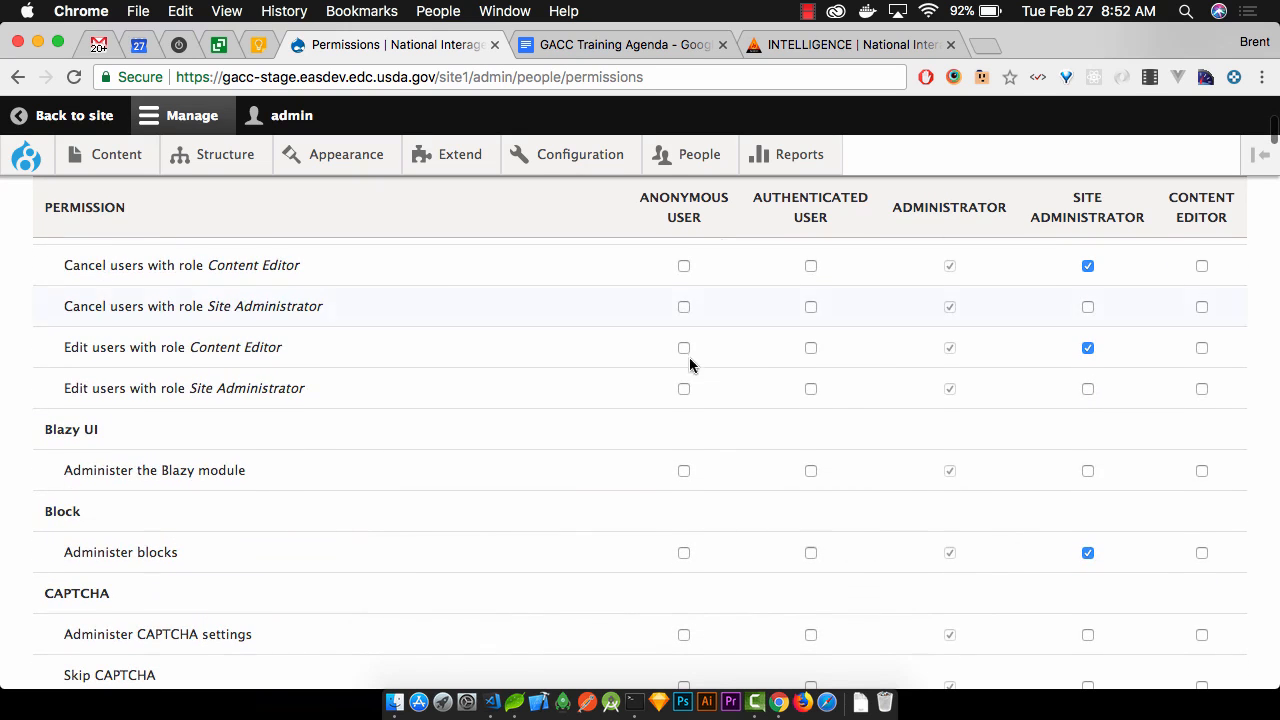
{"action": "scroll", "coordinate": [868, 370], "scroll_direction": "down", "scroll_amount": 20}
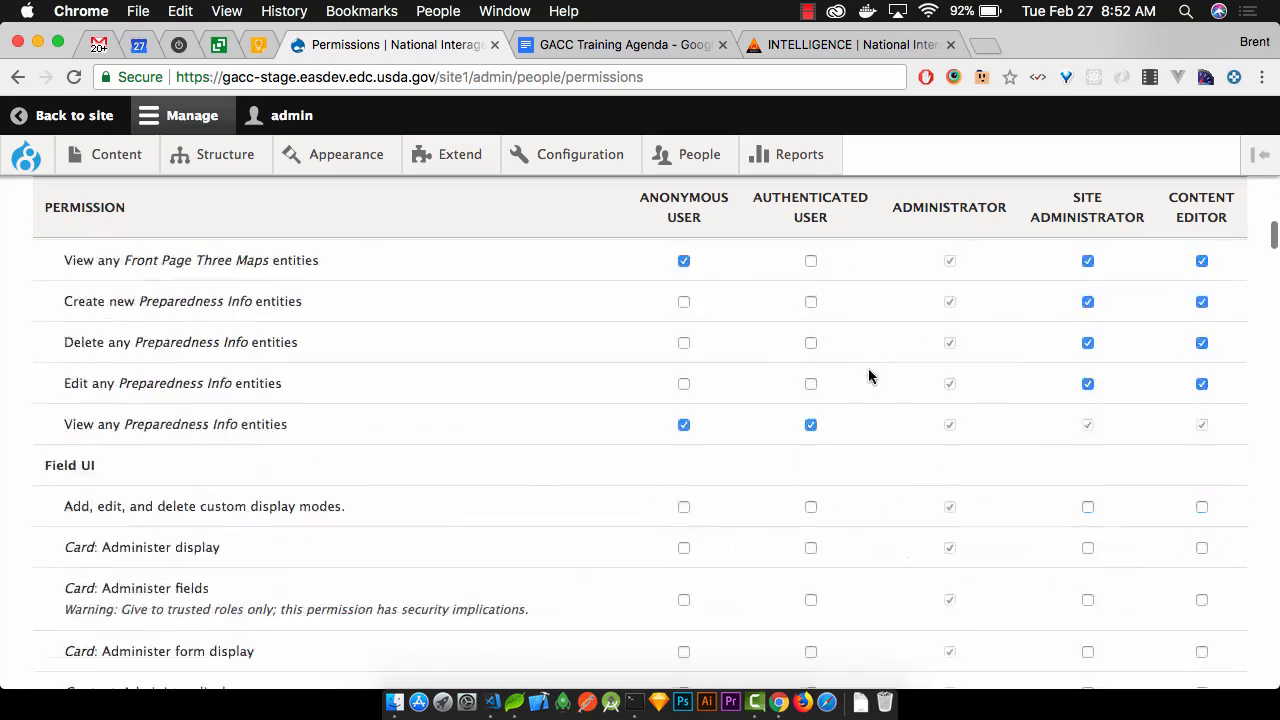
{"action": "scroll", "coordinate": [868, 376], "scroll_direction": "down", "scroll_amount": 20}
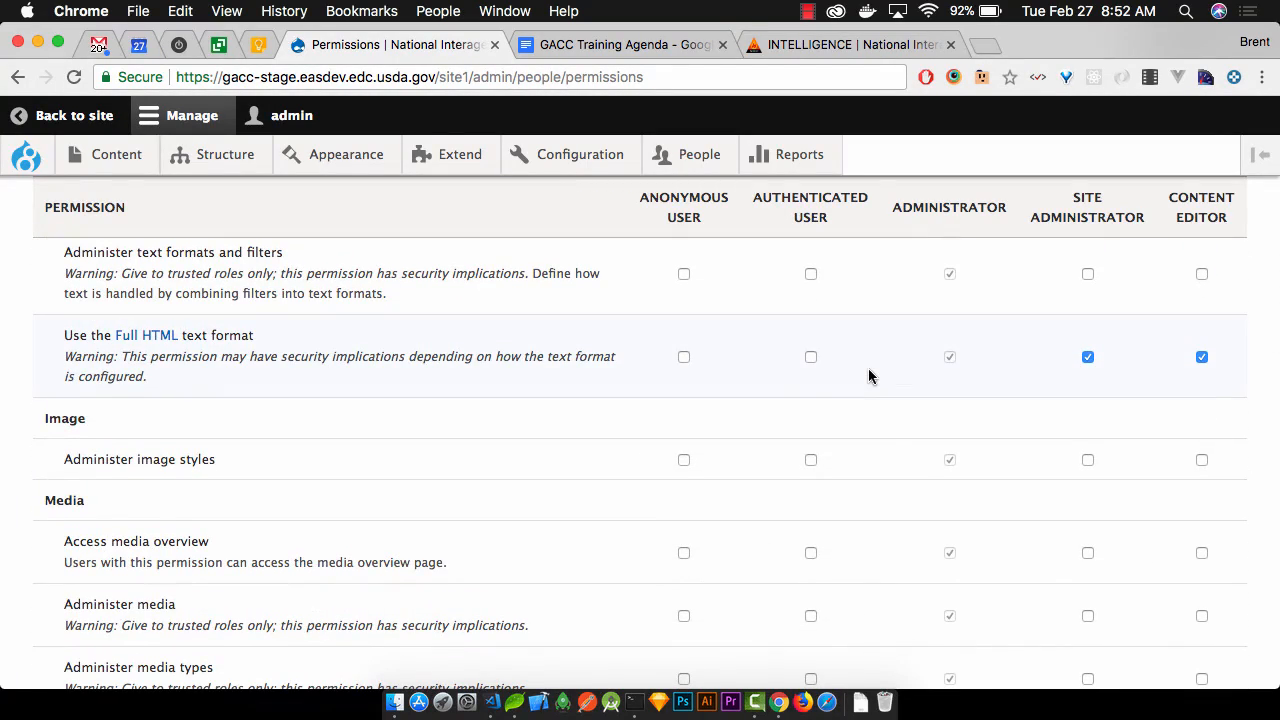
{"action": "scroll", "coordinate": [868, 376], "scroll_direction": "down", "scroll_amount": 5}
{"action": "scroll", "coordinate": [868, 370], "scroll_direction": "down", "scroll_amount": 5}
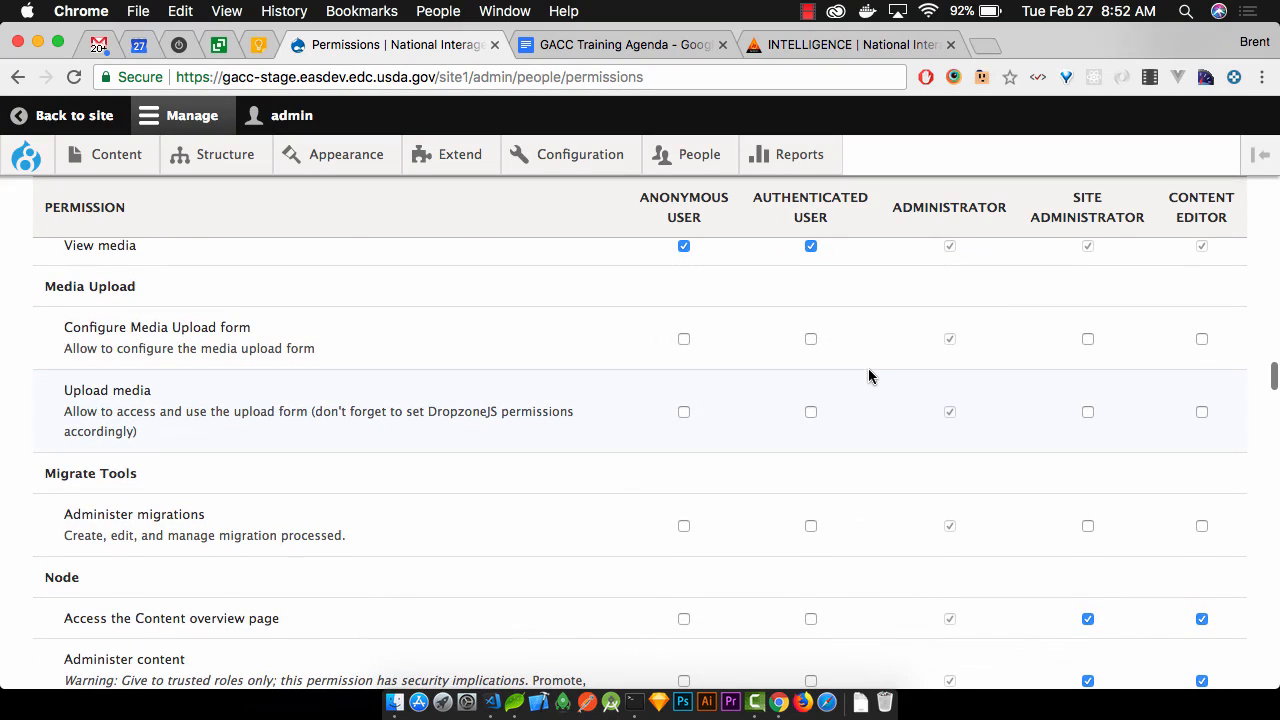
{"action": "scroll", "coordinate": [868, 376], "scroll_direction": "down", "scroll_amount": 3}
{"action": "scroll", "coordinate": [868, 376], "scroll_direction": "down", "scroll_amount": 7}
{"action": "scroll", "coordinate": [868, 376], "scroll_direction": "down", "scroll_amount": 3}
{"action": "scroll", "coordinate": [868, 376], "scroll_direction": "down", "scroll_amount": 5}
{"action": "scroll", "coordinate": [868, 376], "scroll_direction": "down", "scroll_amount": 10}
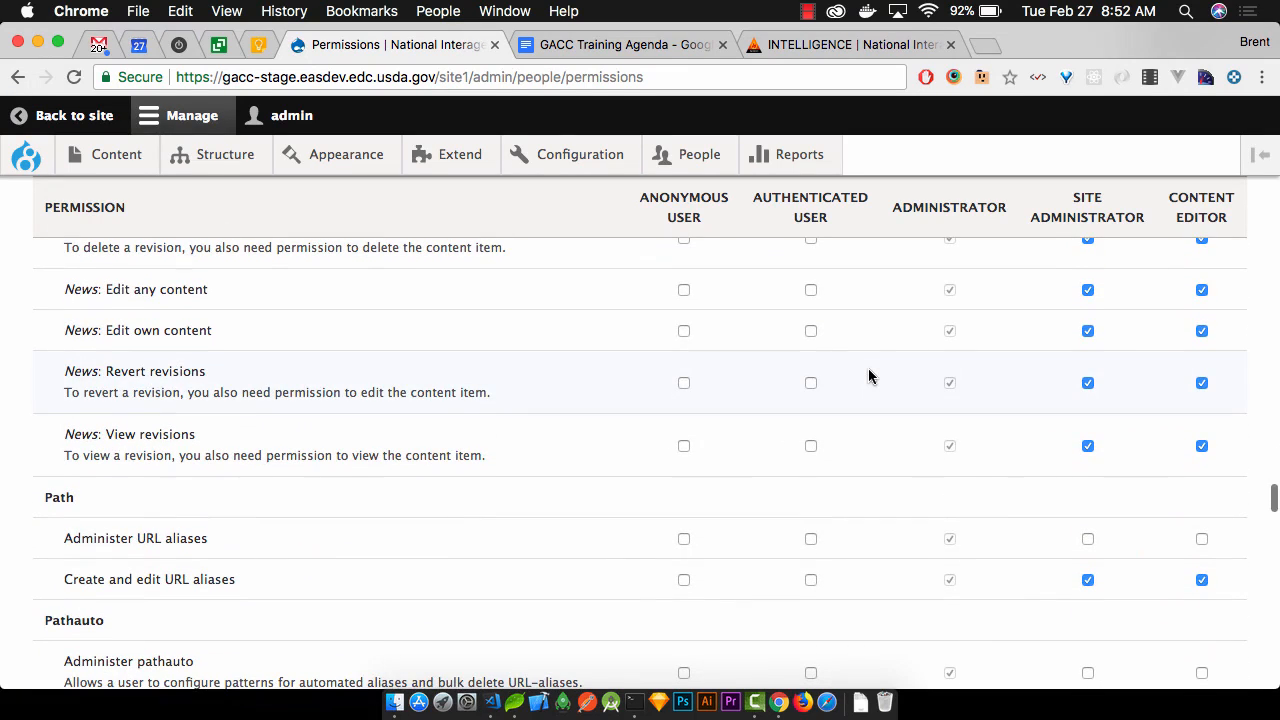
{"action": "scroll", "coordinate": [868, 376], "scroll_direction": "down", "scroll_amount": 5}
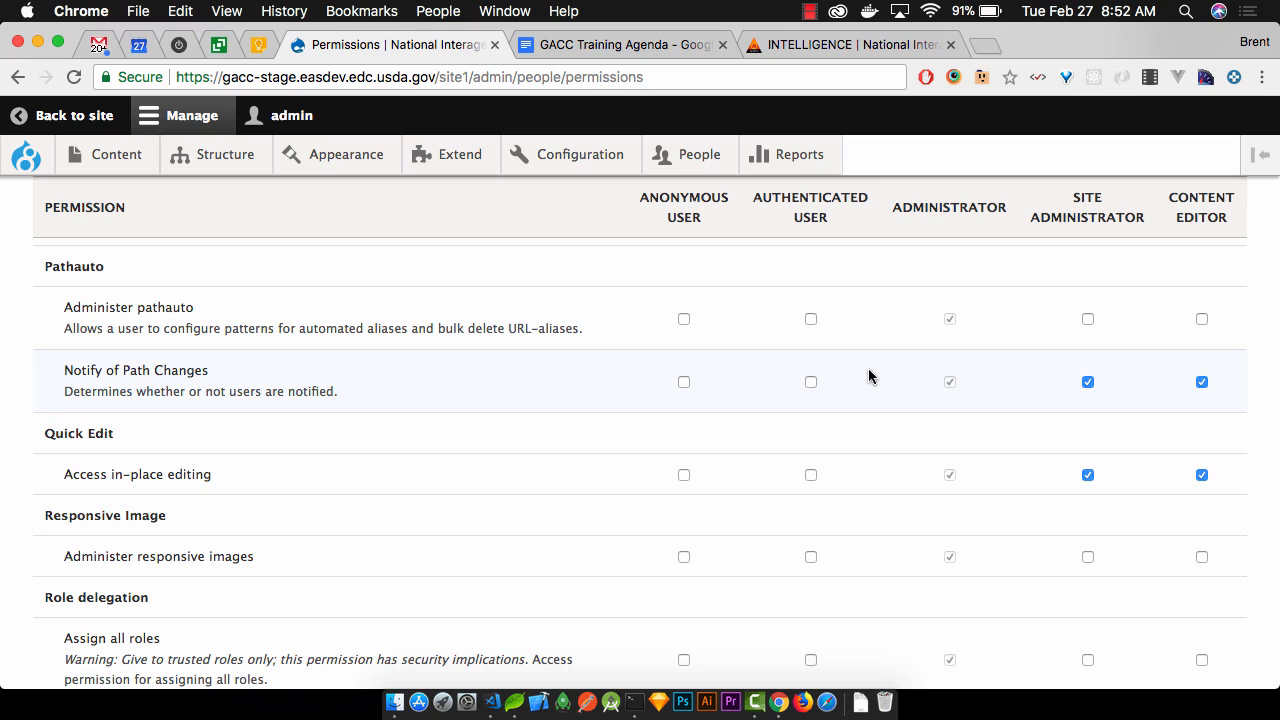
{"action": "scroll", "coordinate": [868, 376], "scroll_direction": "down", "scroll_amount": 10}
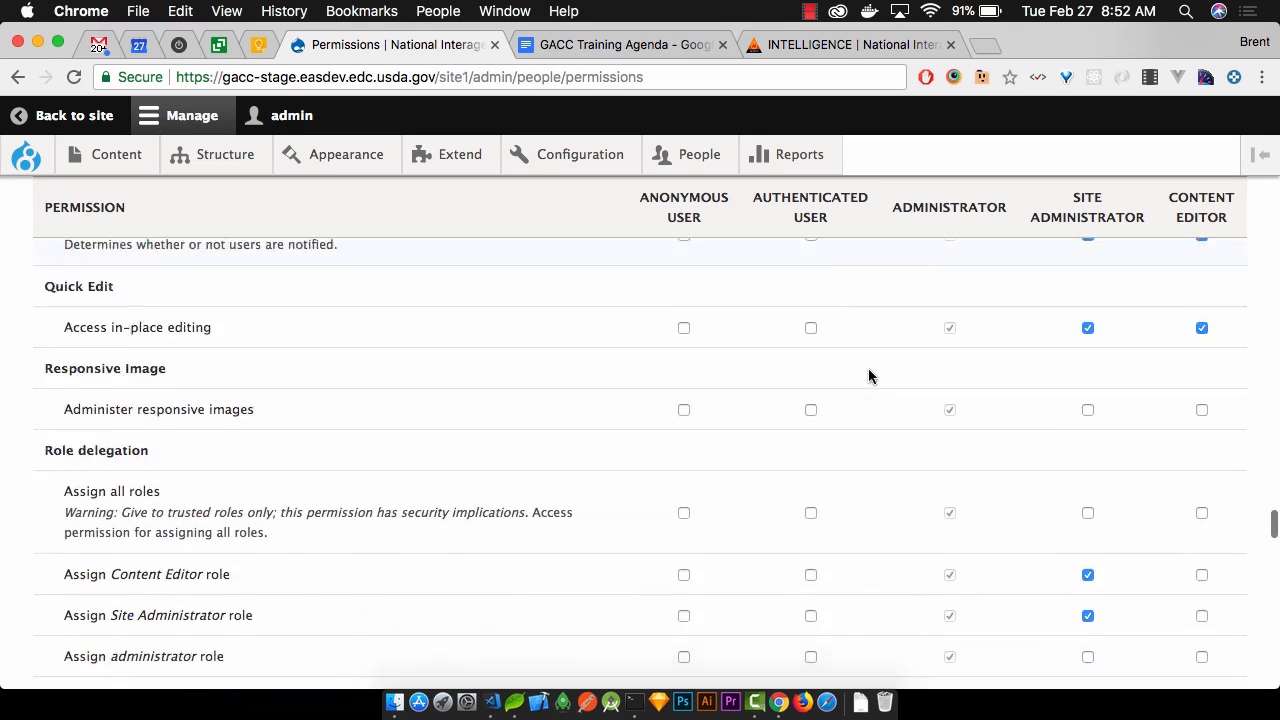
{"action": "scroll", "coordinate": [868, 376], "scroll_direction": "down", "scroll_amount": 1}
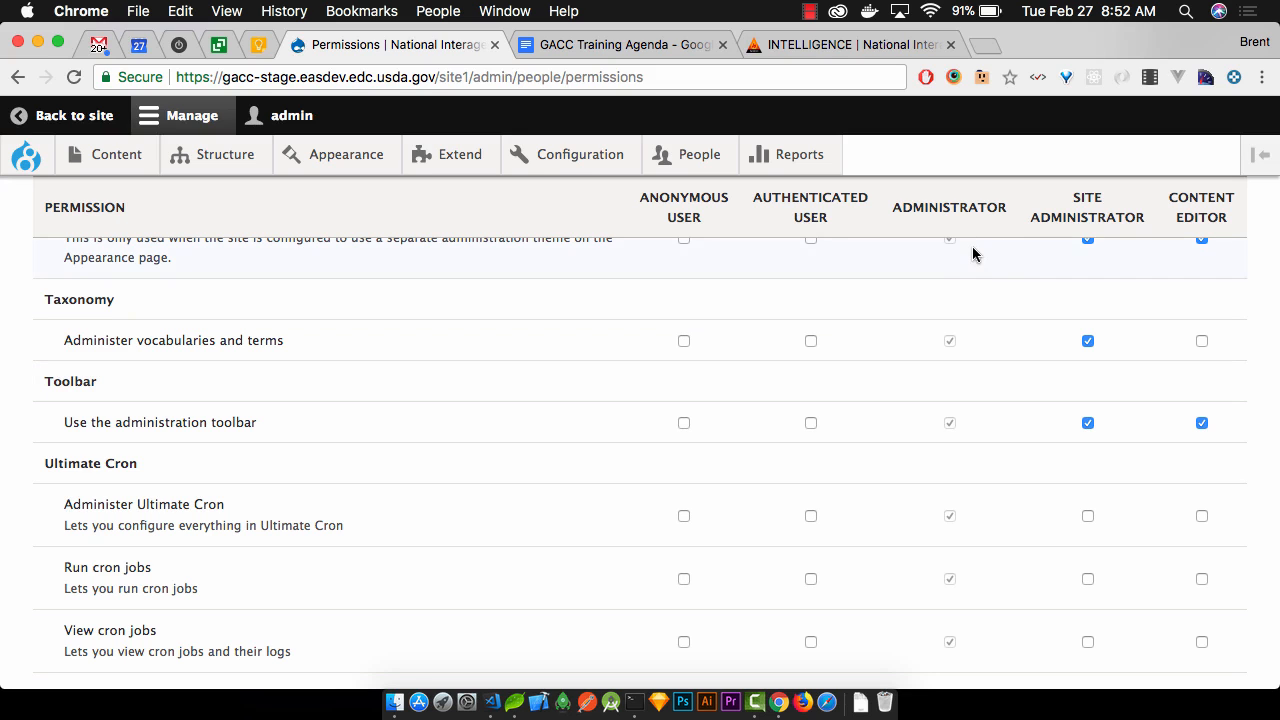
{"action": "scroll", "coordinate": [973, 253], "scroll_direction": "down", "scroll_amount": 5}
{"action": "scroll", "coordinate": [969, 246], "scroll_direction": "down", "scroll_amount": 10}
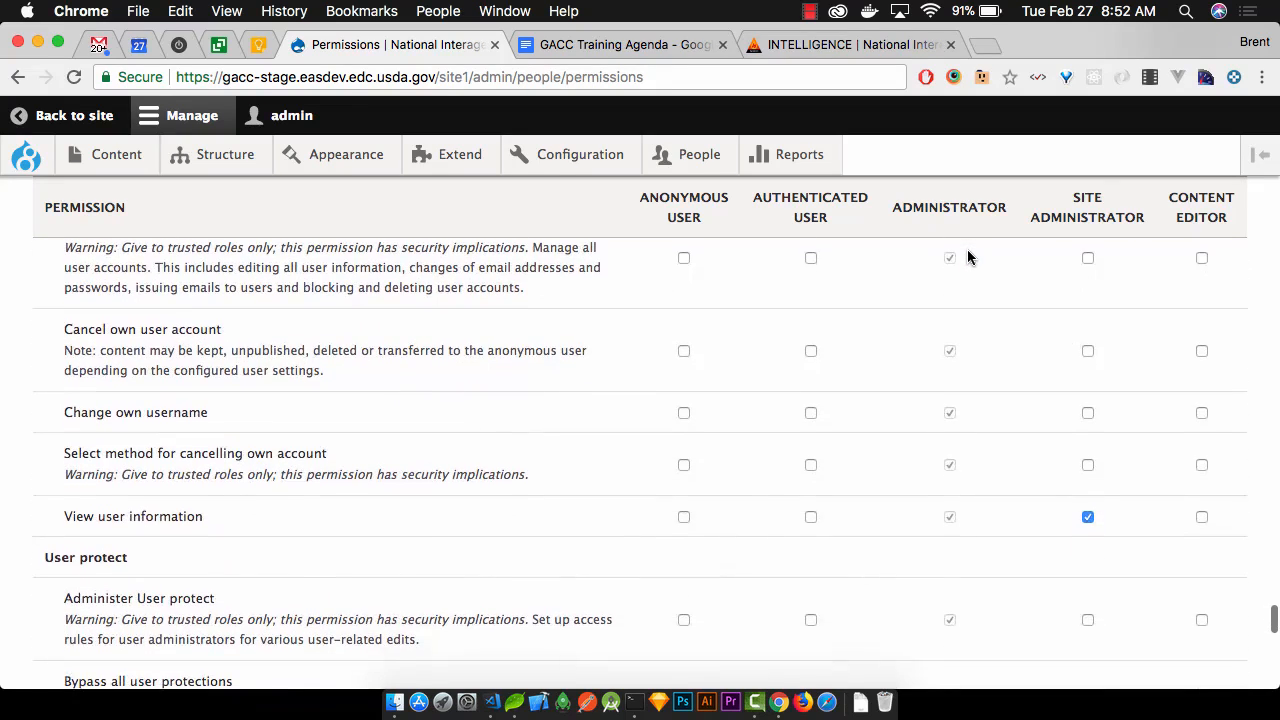
{"action": "scroll", "coordinate": [967, 258], "scroll_direction": "down", "scroll_amount": 10}
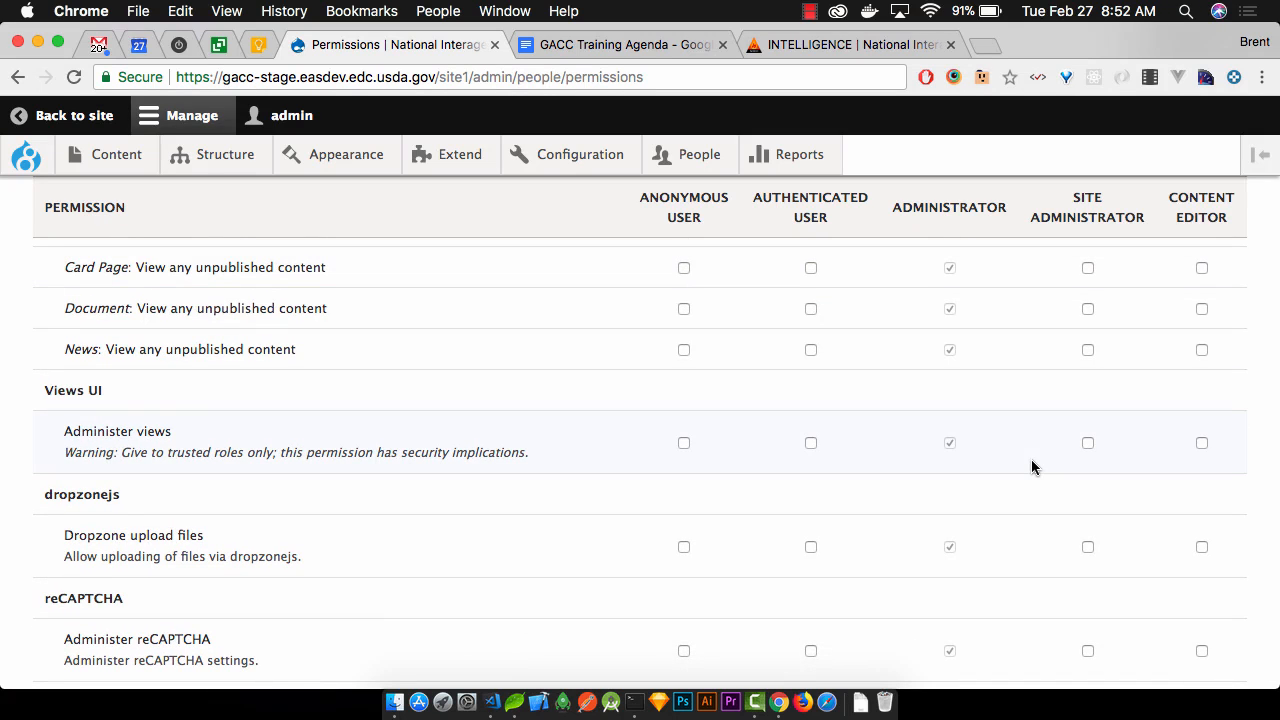
{"action": "scroll", "coordinate": [1032, 462], "scroll_direction": "down", "scroll_amount": 2}
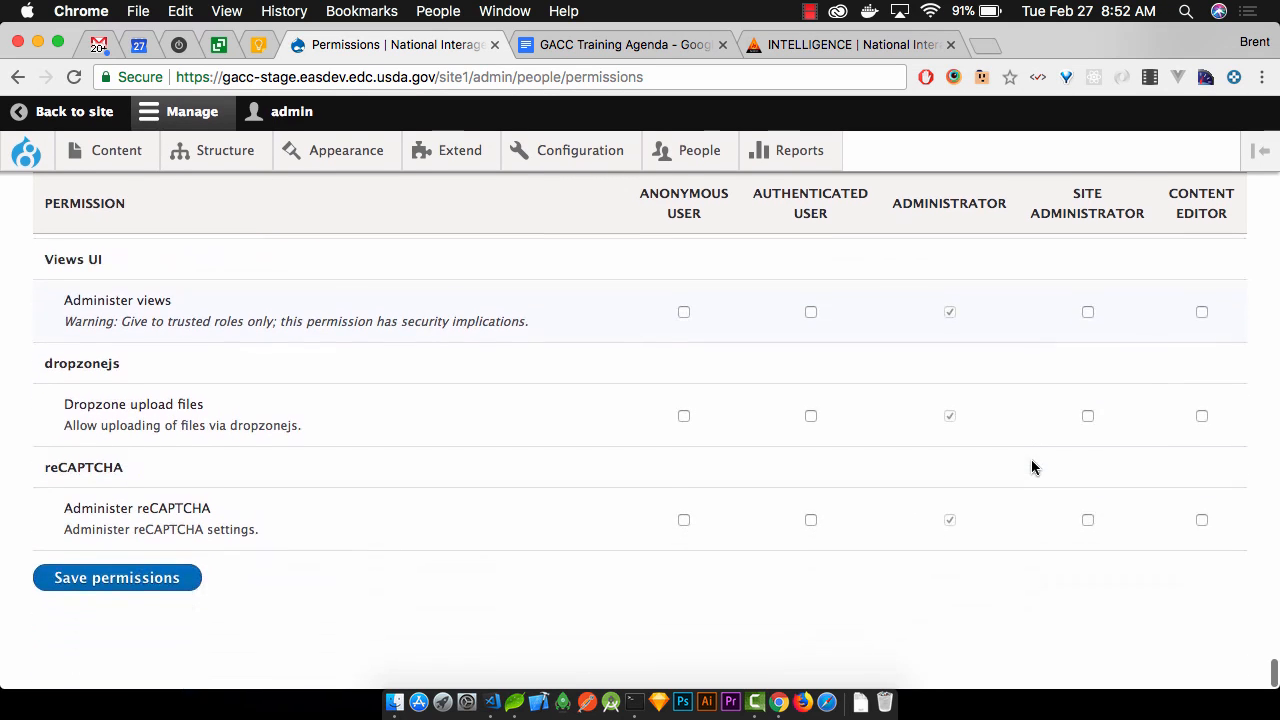
{"action": "scroll", "coordinate": [1032, 462], "scroll_direction": "up", "scroll_amount": 2}
{"action": "scroll", "coordinate": [1032, 467], "scroll_direction": "up", "scroll_amount": 10}
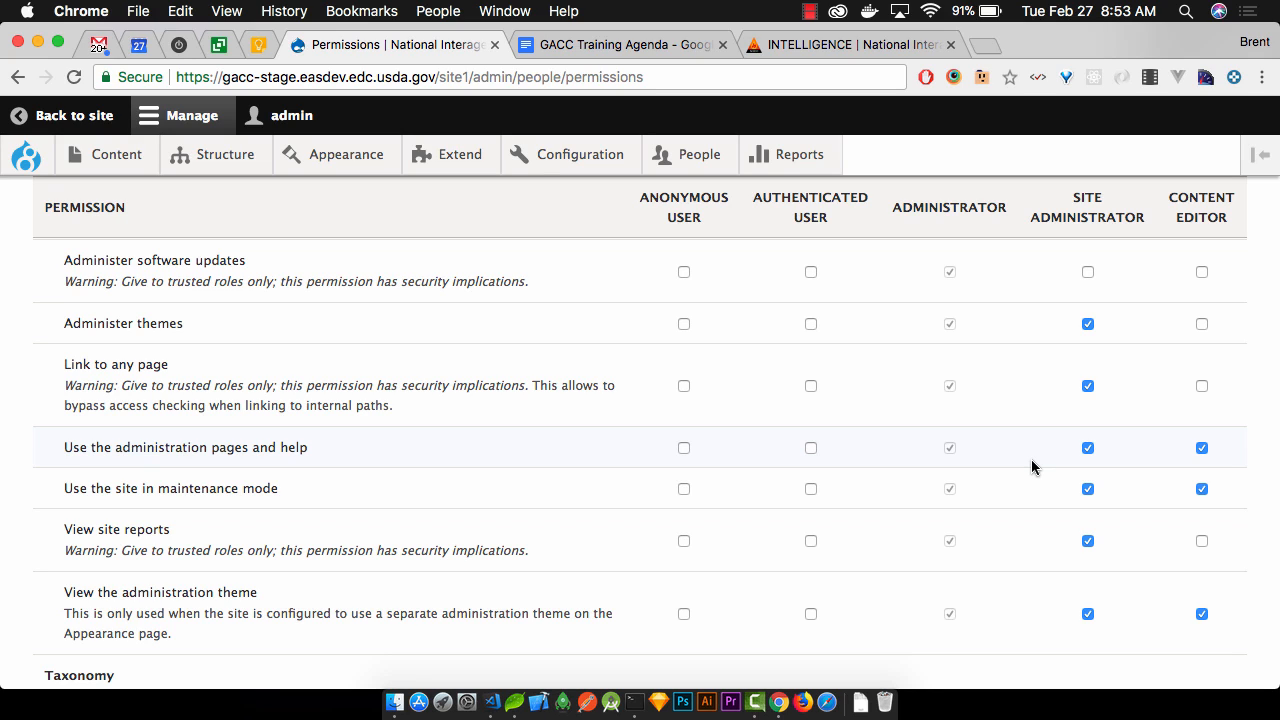
{"action": "scroll", "coordinate": [1200, 400], "scroll_direction": "down", "scroll_amount": 3}
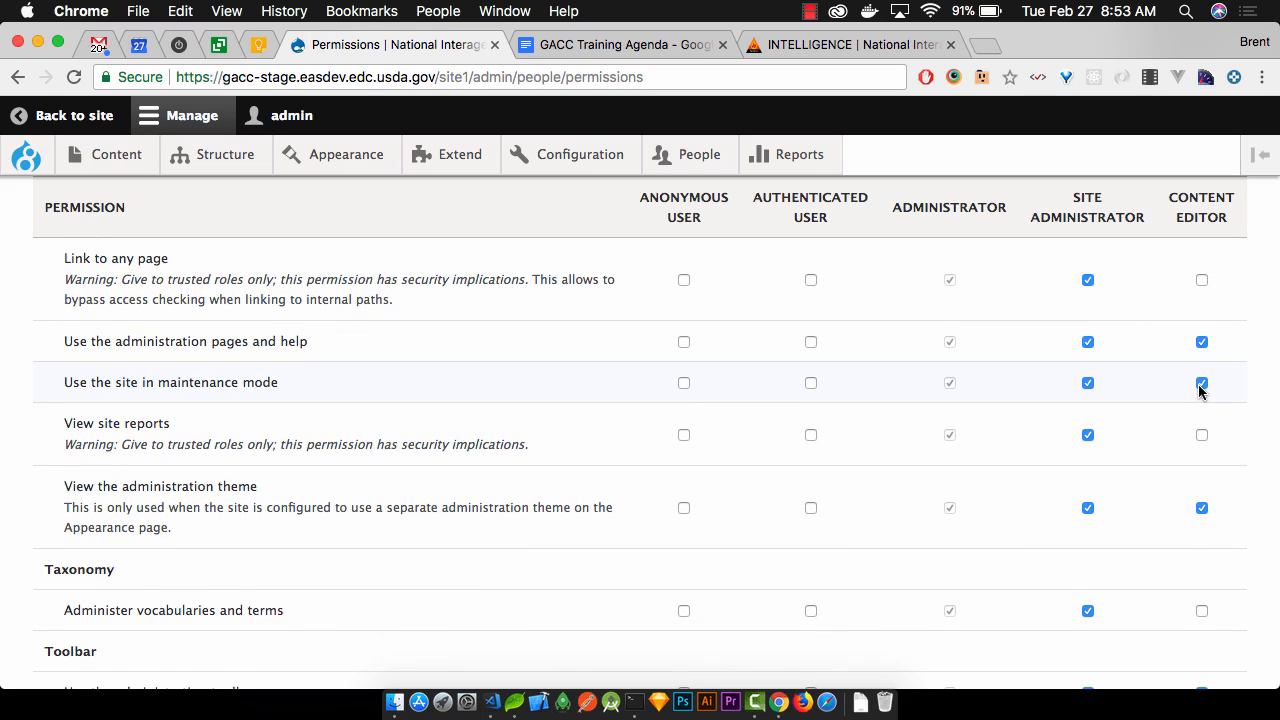
{"action": "scroll", "coordinate": [1200, 390], "scroll_direction": "up", "scroll_amount": 10}
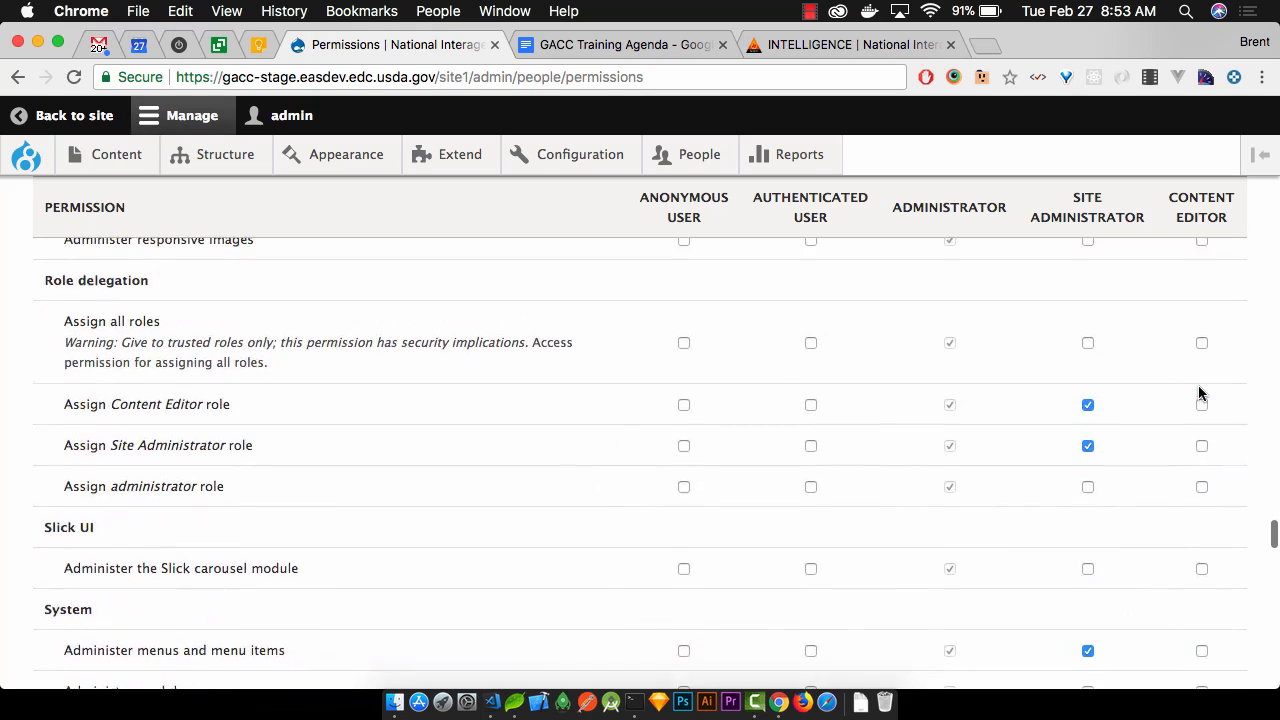
{"action": "scroll", "coordinate": [1200, 393], "scroll_direction": "up", "scroll_amount": 10}
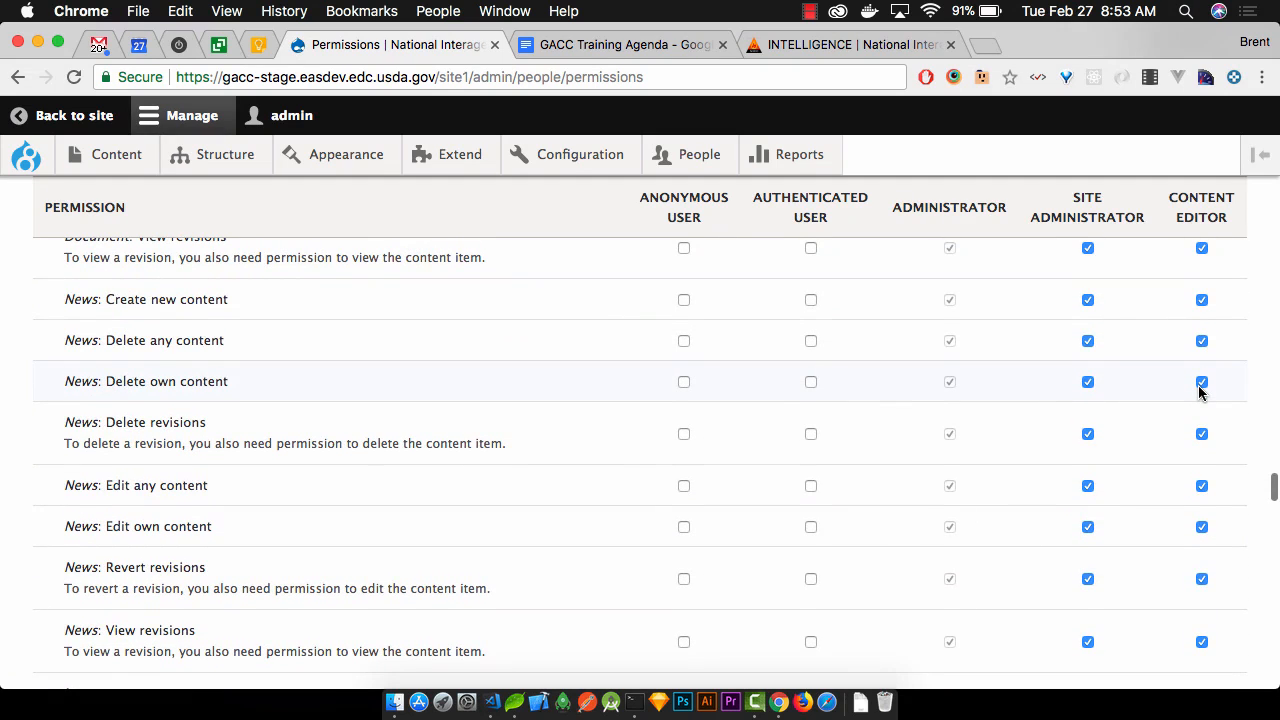
{"action": "scroll", "coordinate": [1200, 391], "scroll_direction": "up", "scroll_amount": 2}
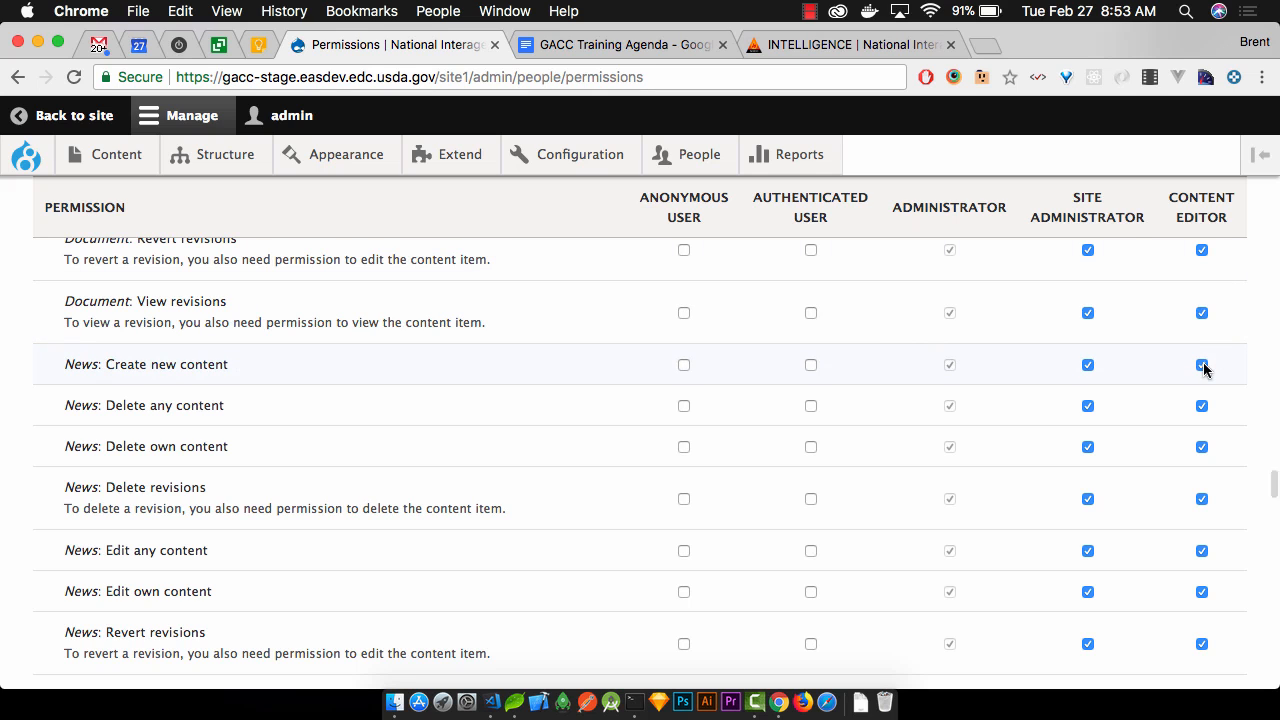
{"action": "scroll", "coordinate": [1204, 370], "scroll_direction": "up", "scroll_amount": 5}
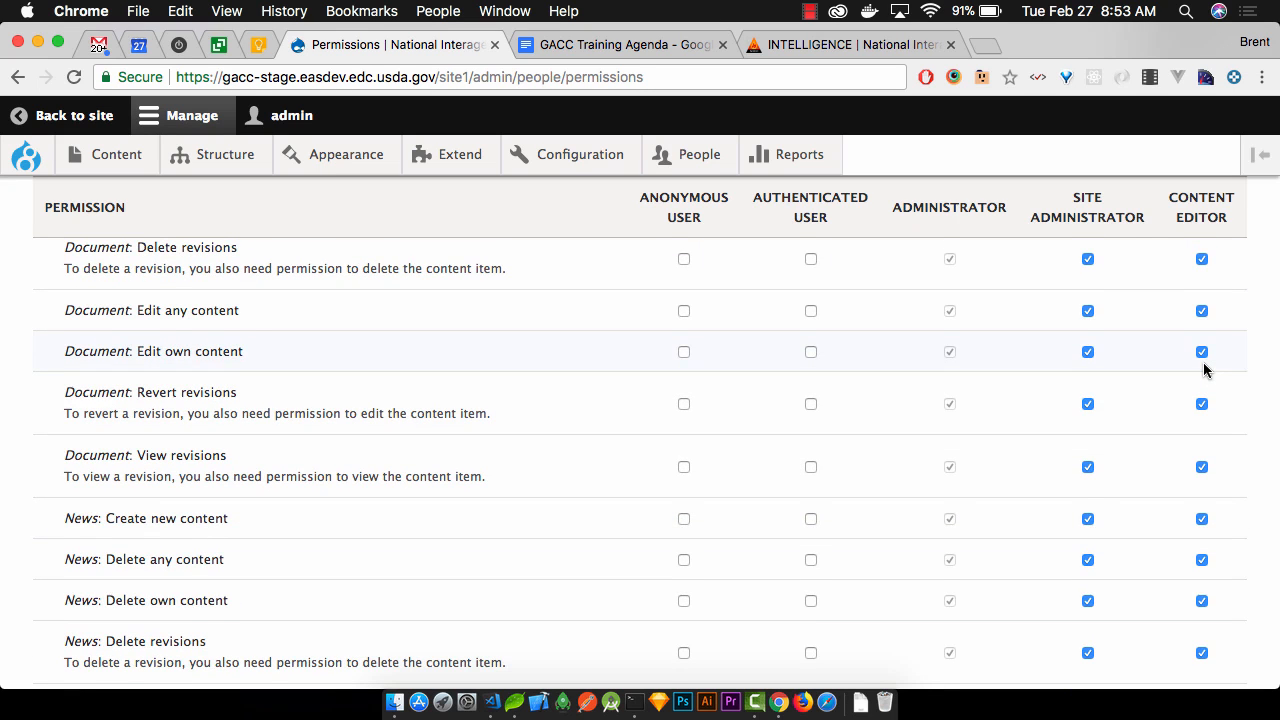
{"action": "scroll", "coordinate": [1204, 370], "scroll_direction": "down", "scroll_amount": 10}
{"action": "scroll", "coordinate": [1204, 370], "scroll_direction": "up", "scroll_amount": 19}
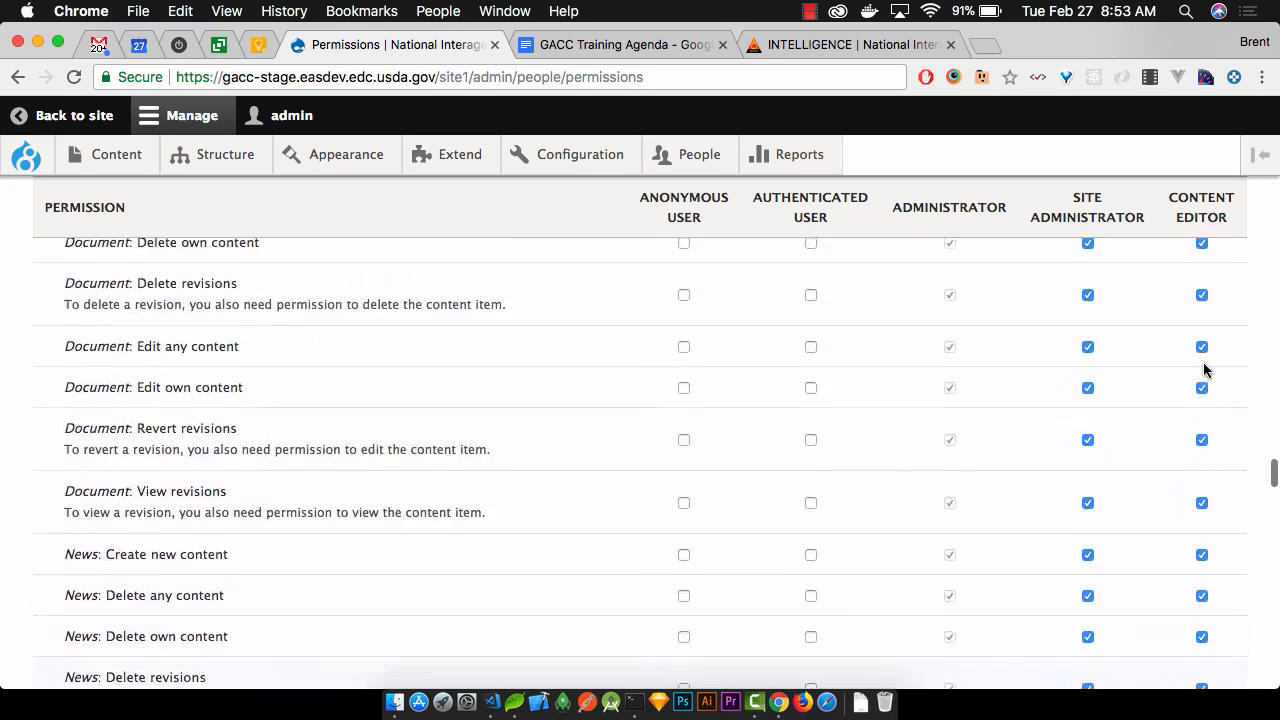
{"action": "scroll", "coordinate": [1204, 370], "scroll_direction": "up", "scroll_amount": 20}
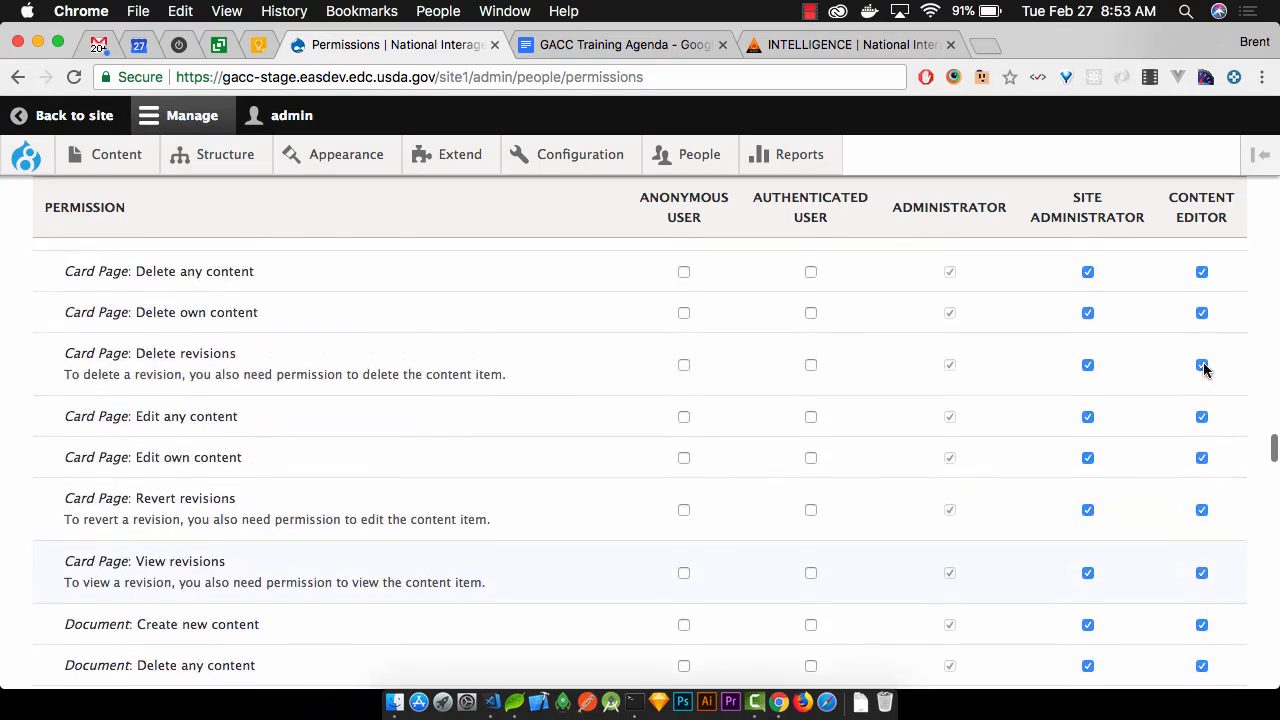
{"action": "scroll", "coordinate": [1204, 370], "scroll_direction": "down", "scroll_amount": 8}
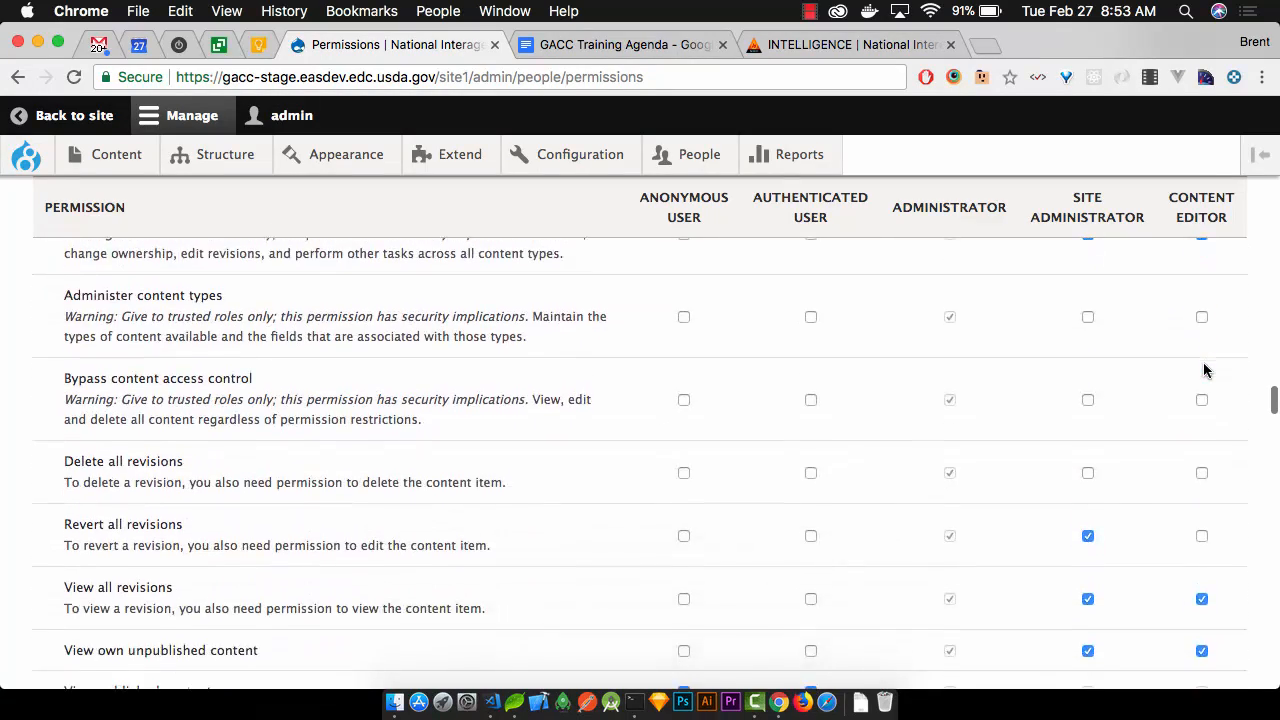
{"action": "scroll", "coordinate": [1204, 370], "scroll_direction": "up", "scroll_amount": 15}
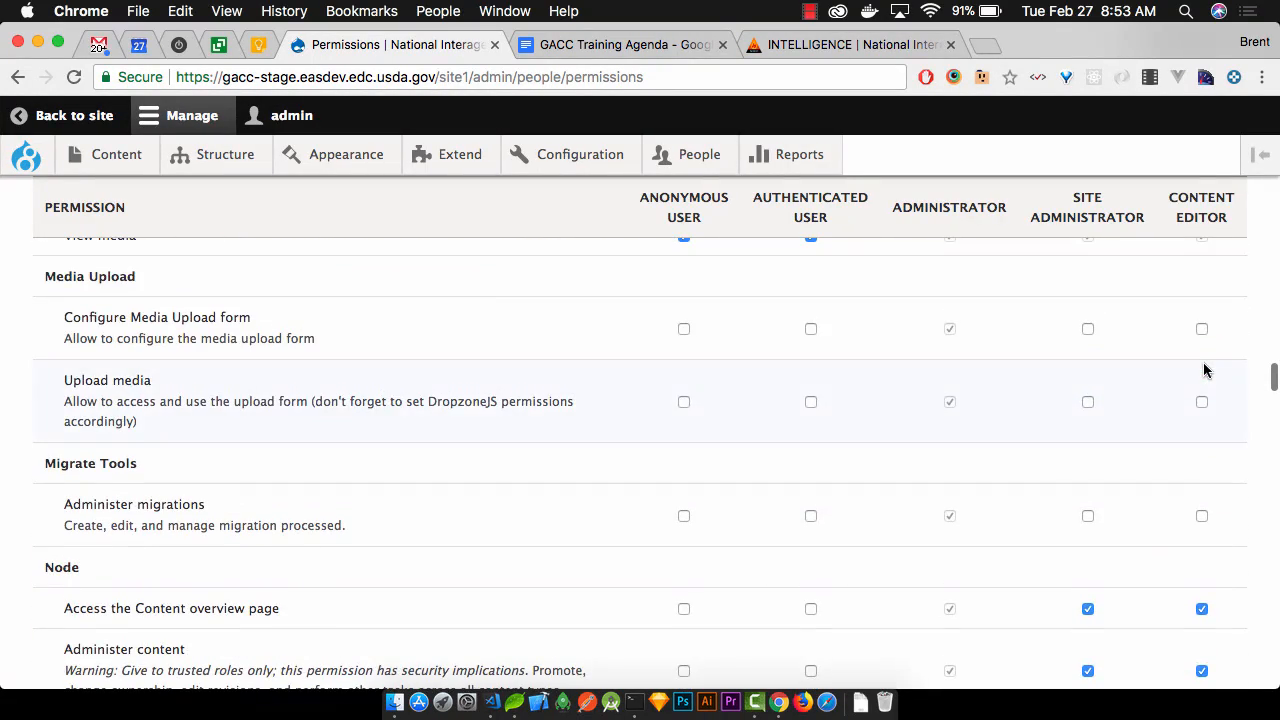
{"action": "scroll", "coordinate": [1186, 380], "scroll_direction": "up", "scroll_amount": 8}
{"action": "scroll", "coordinate": [1183, 375], "scroll_direction": "up", "scroll_amount": 1}
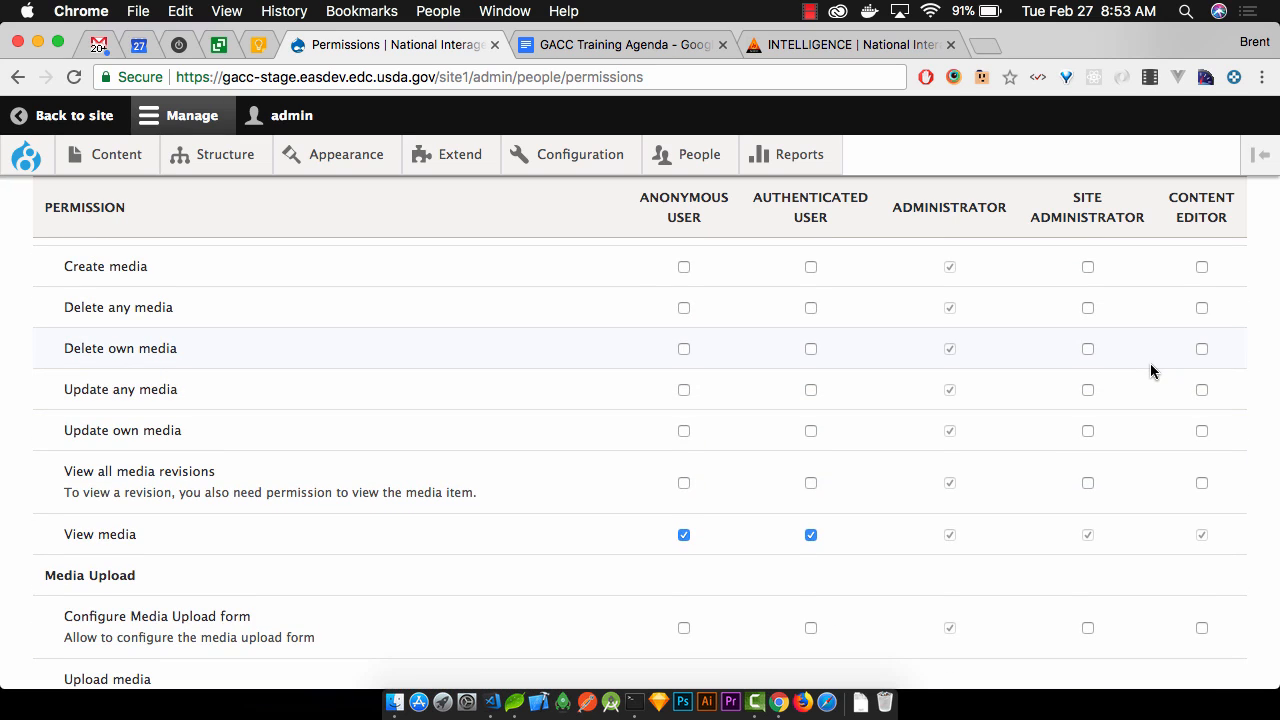
{"action": "scroll", "coordinate": [1150, 371], "scroll_direction": "up", "scroll_amount": 6}
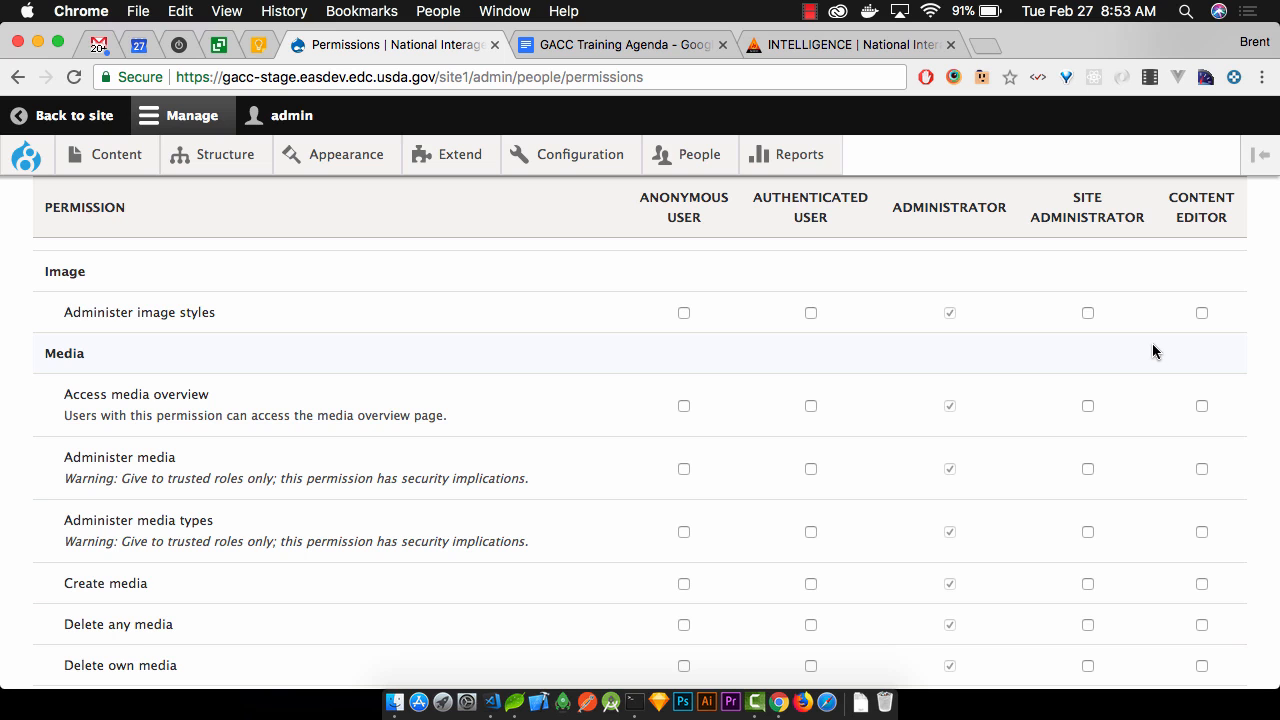
{"action": "scroll", "coordinate": [1152, 350], "scroll_direction": "up", "scroll_amount": 12}
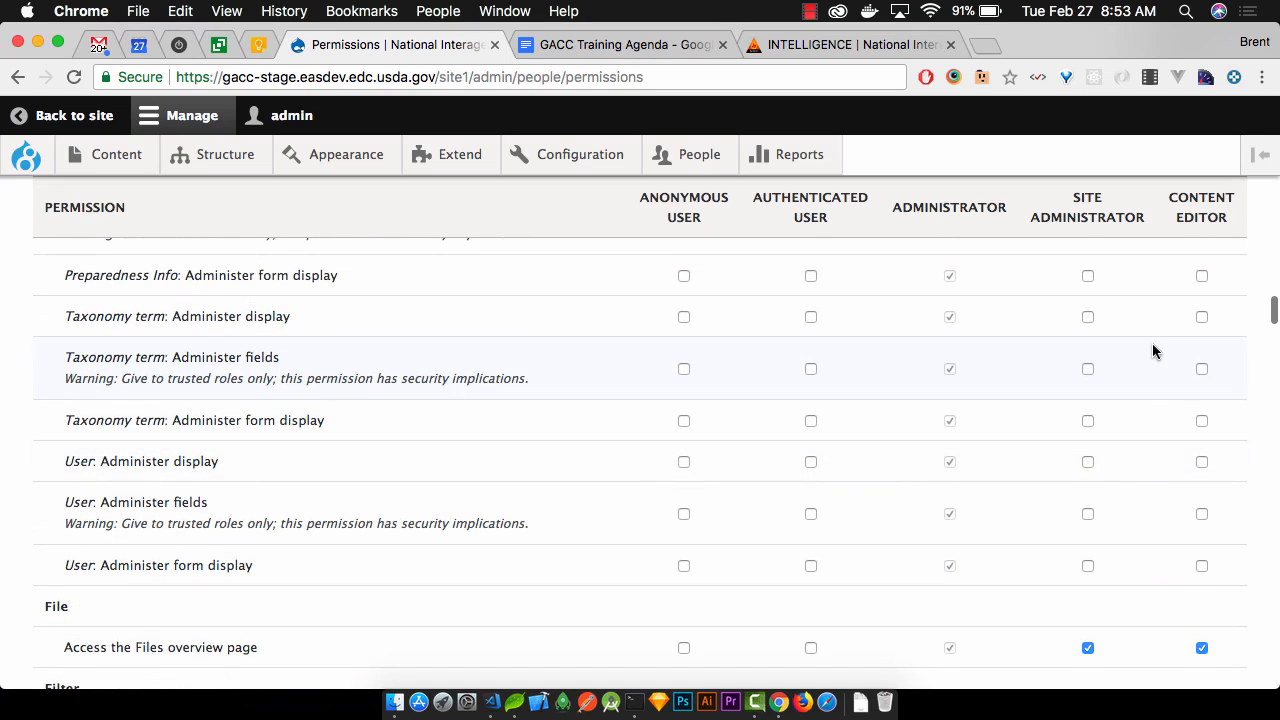
{"action": "scroll", "coordinate": [1152, 350], "scroll_direction": "up", "scroll_amount": 7}
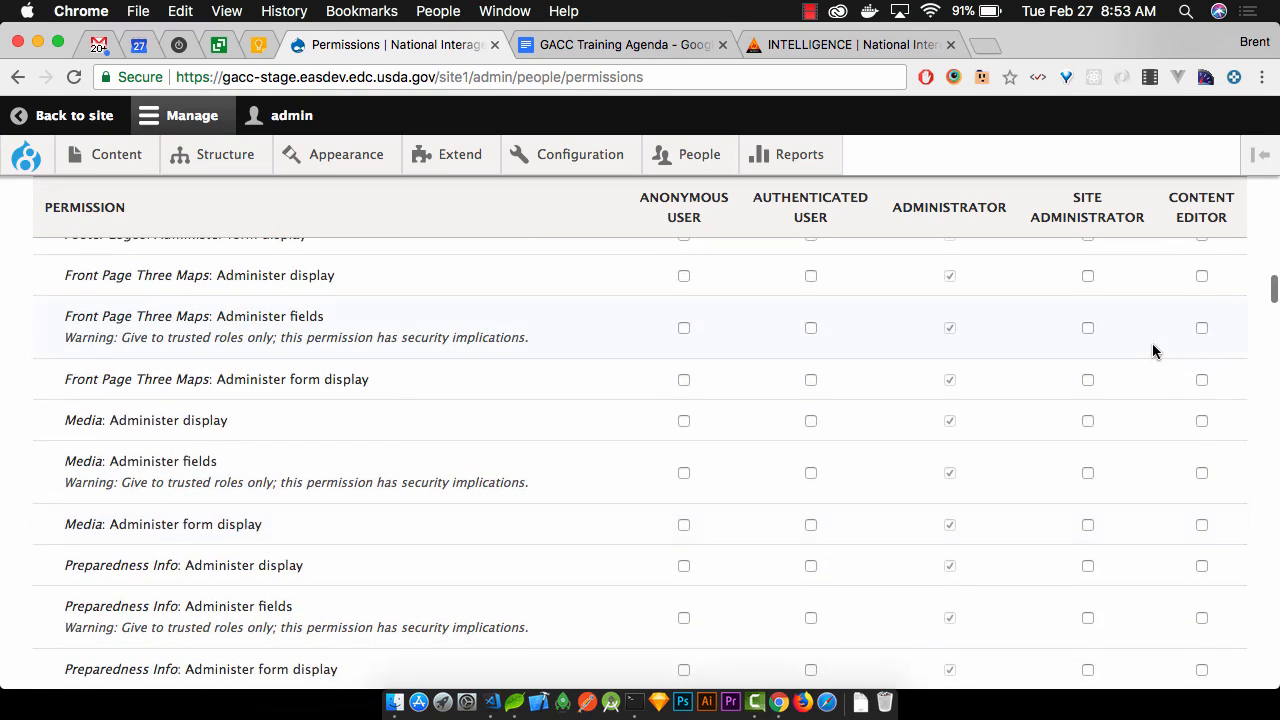
{"action": "scroll", "coordinate": [1152, 350], "scroll_direction": "up", "scroll_amount": 6}
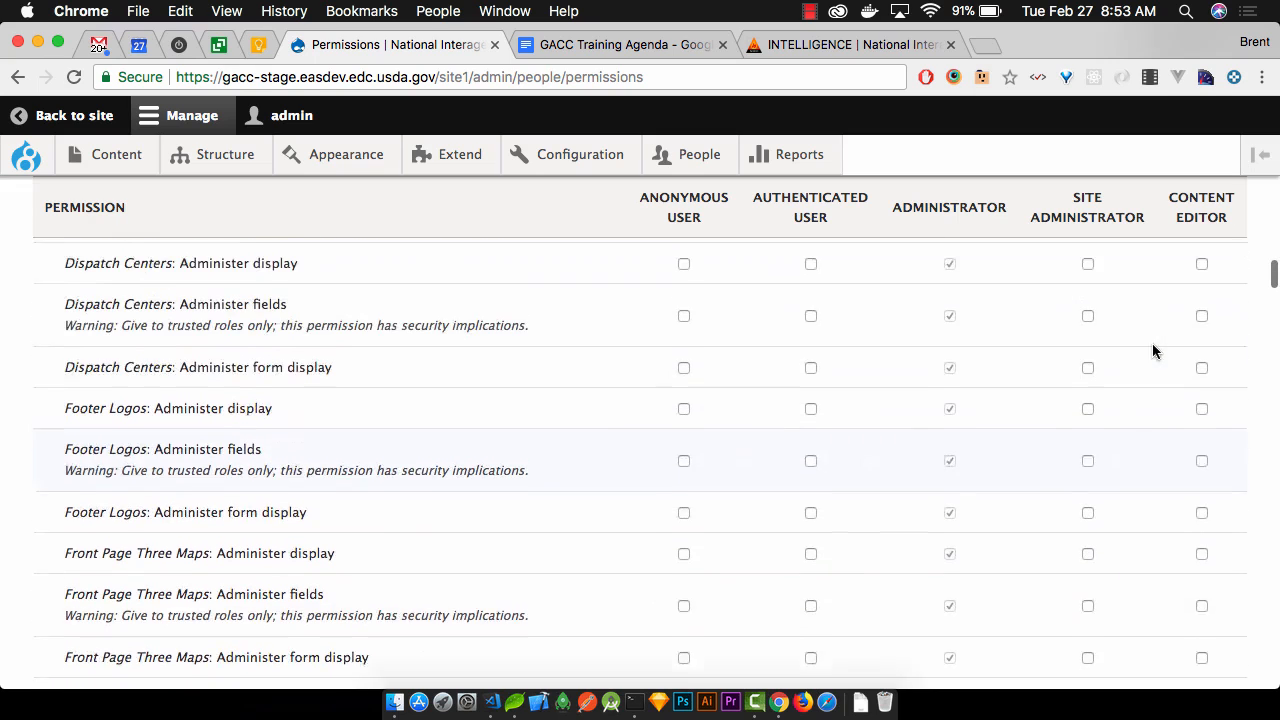
{"action": "scroll", "coordinate": [1152, 350], "scroll_direction": "up", "scroll_amount": 2}
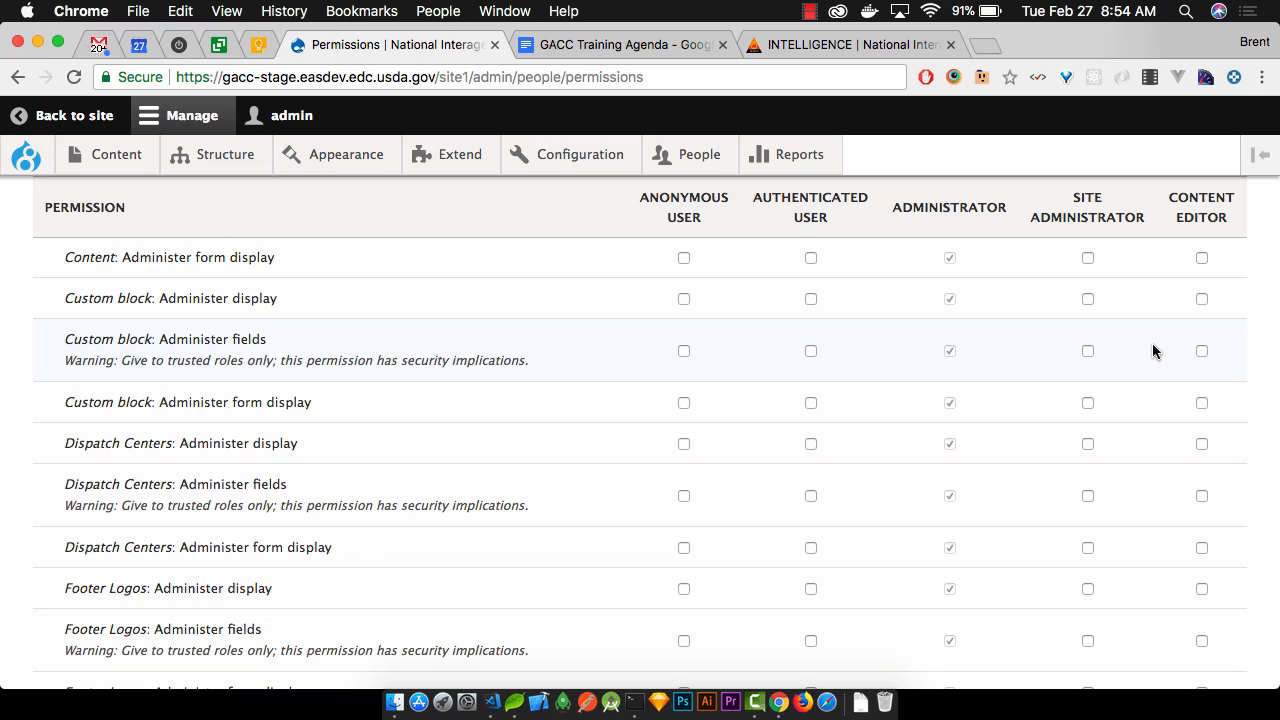
{"action": "scroll", "coordinate": [1153, 351], "scroll_direction": "down", "scroll_amount": 1}
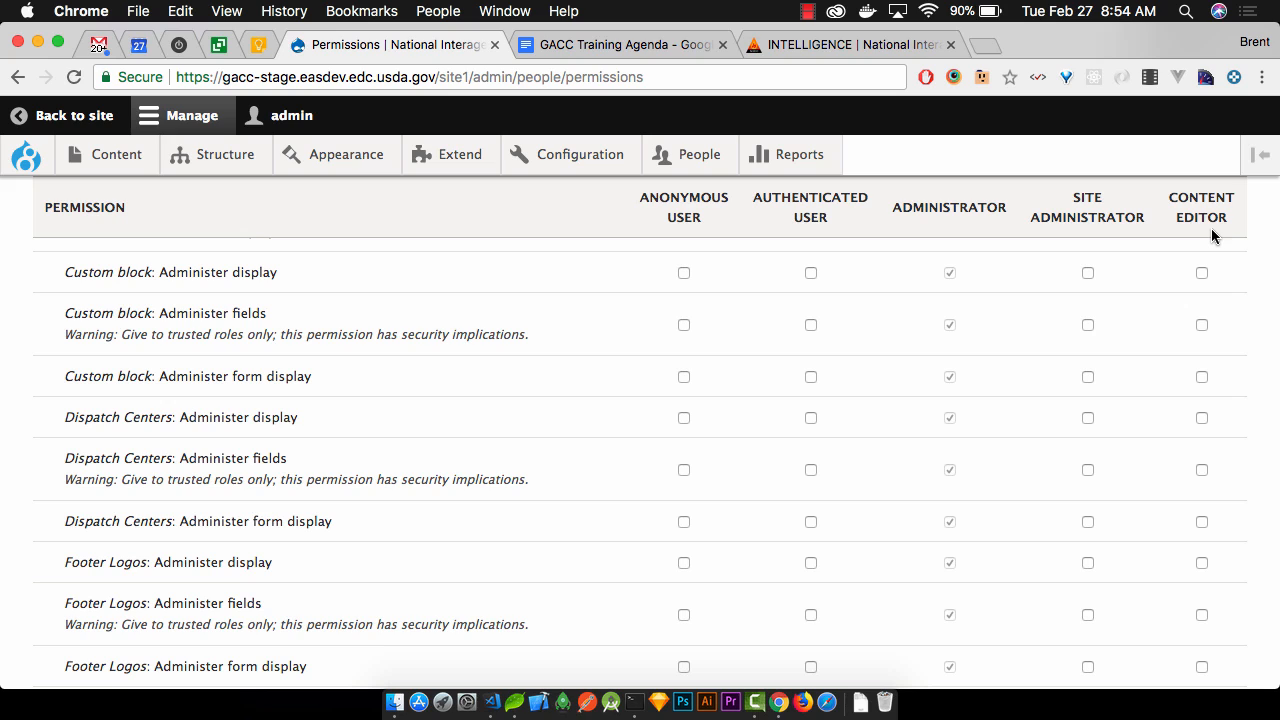
{"action": "scroll", "coordinate": [1157, 309], "scroll_direction": "up", "scroll_amount": 10}
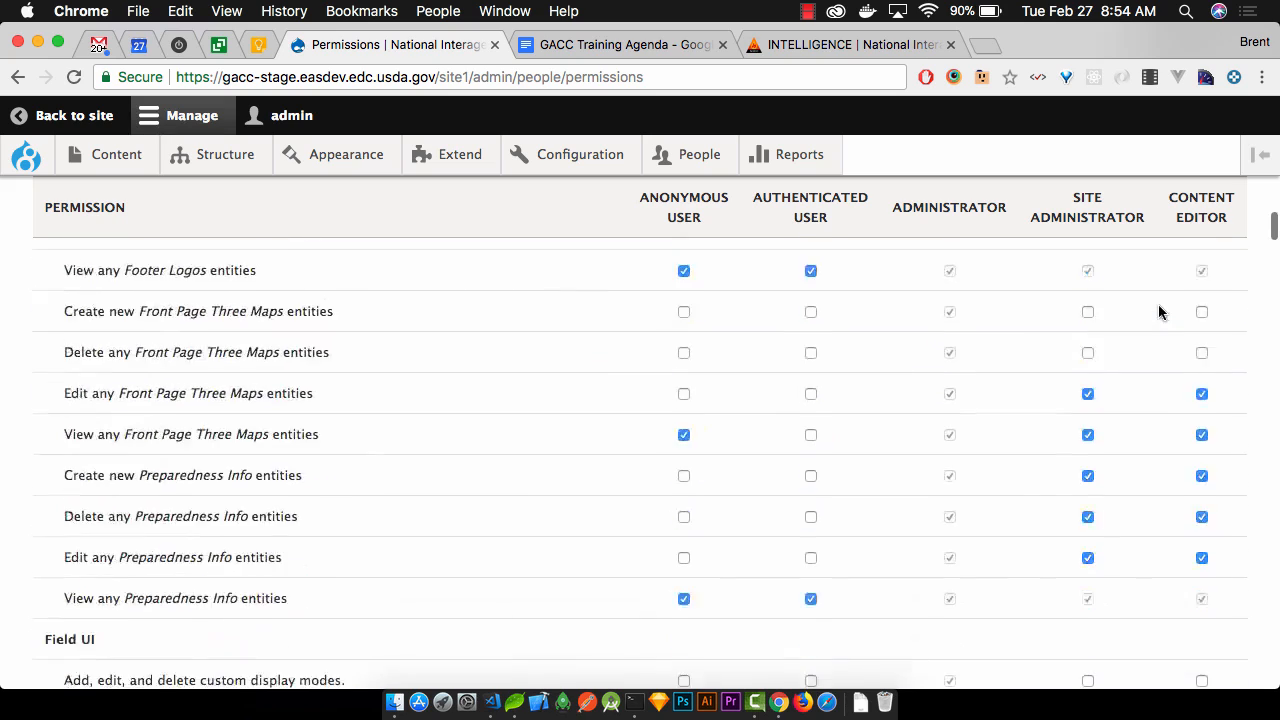
{"action": "scroll", "coordinate": [1160, 313], "scroll_direction": "up", "scroll_amount": 10}
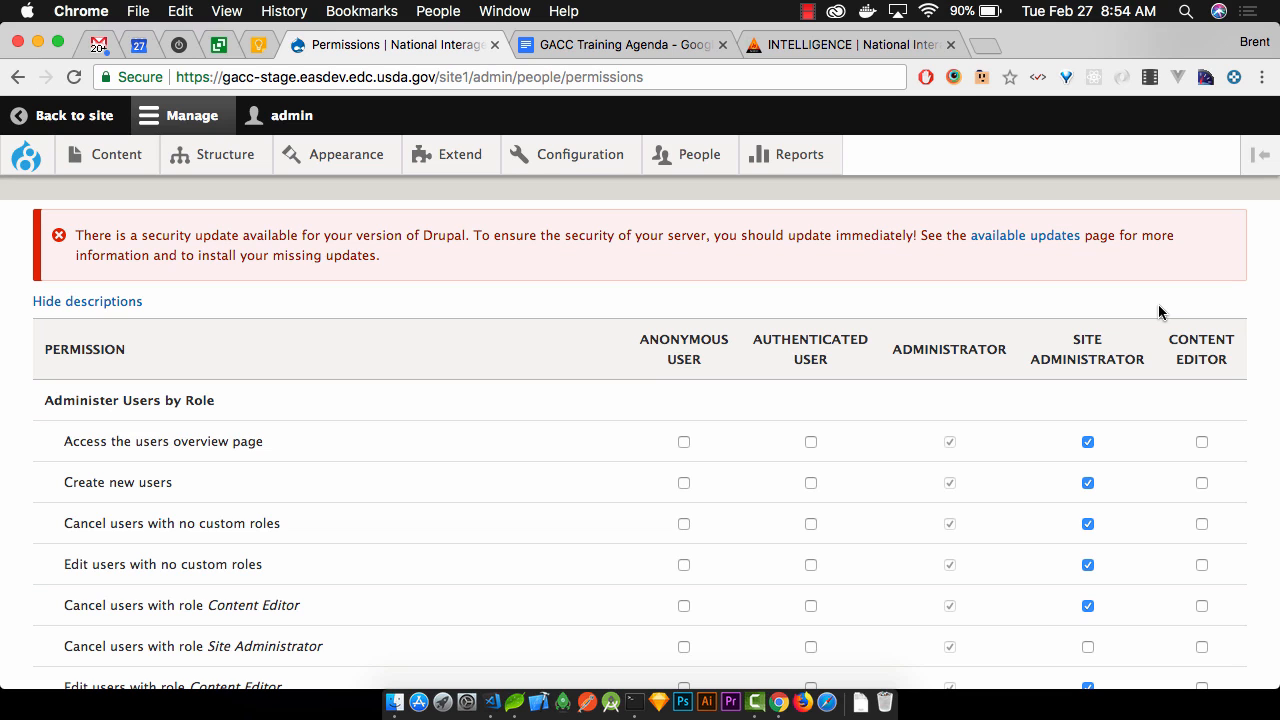
Preview the role list under People > Roles, then switch to the GACC Training Agenda document
{"action": "scroll", "coordinate": [1159, 310], "scroll_direction": "down", "scroll_amount": 10}
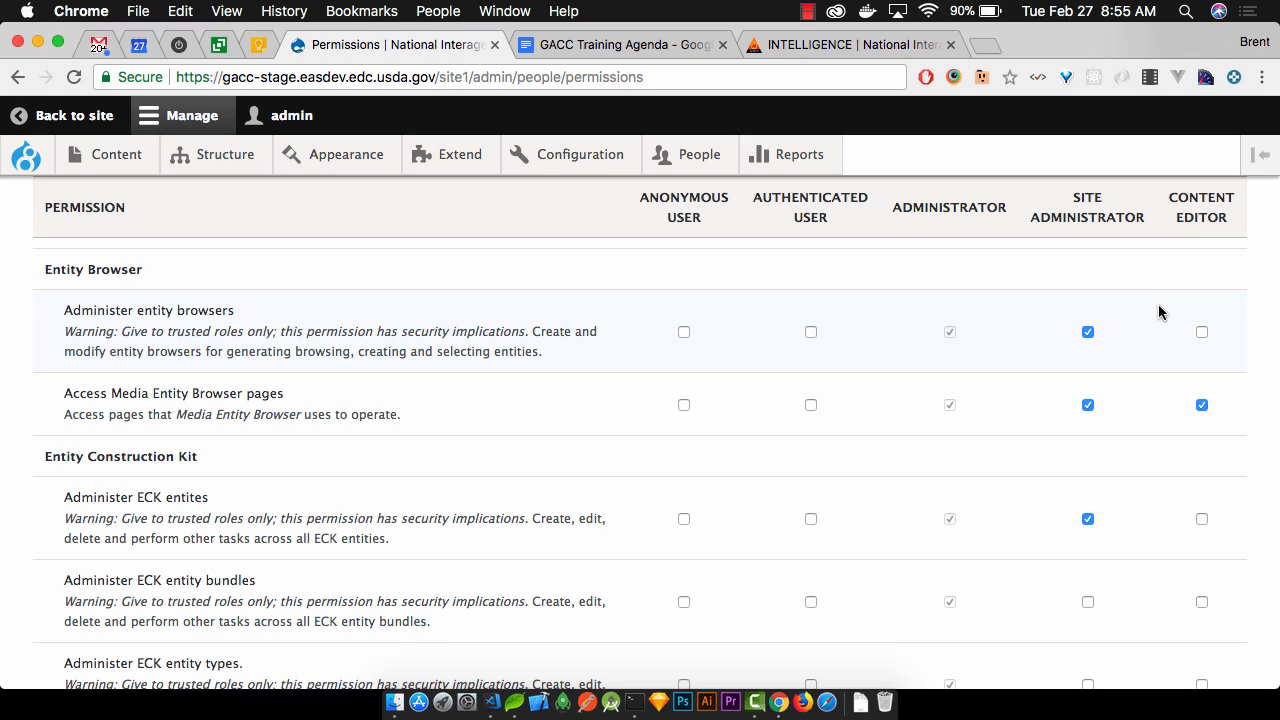
{"action": "scroll", "coordinate": [741, 438], "scroll_direction": "up", "scroll_amount": 20}
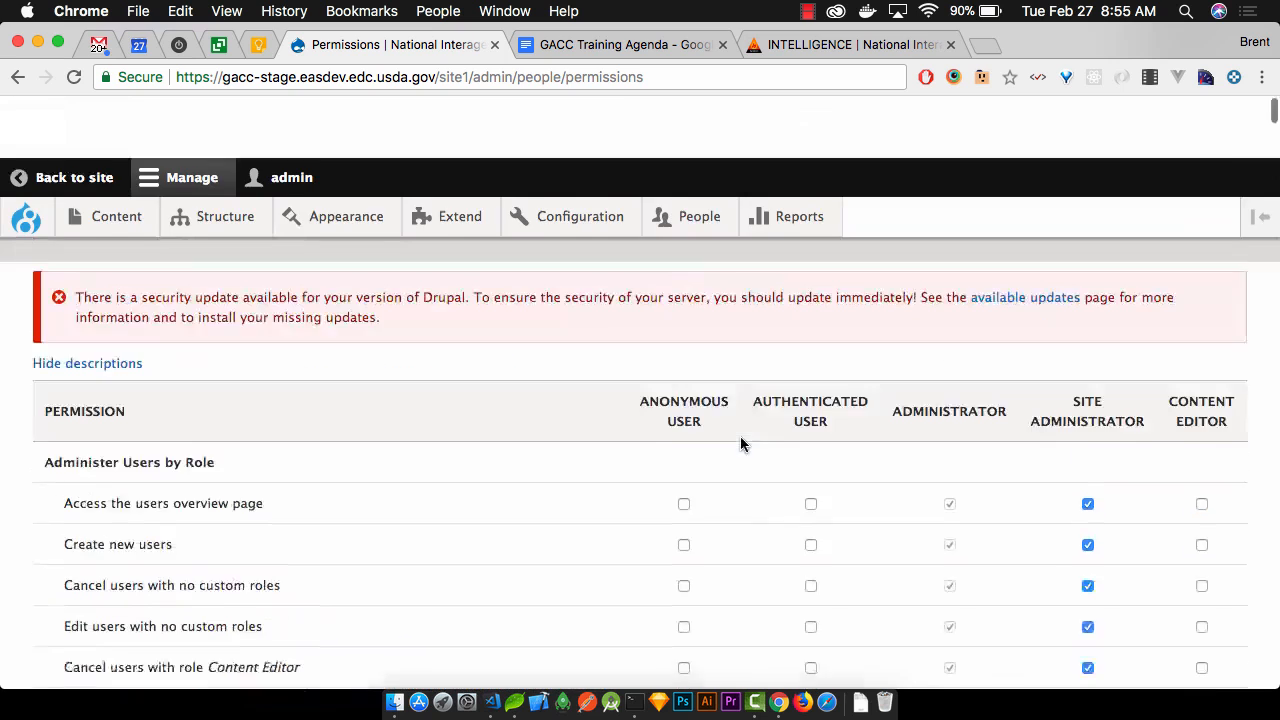
{"action": "mouse_move", "coordinate": [690, 162]}
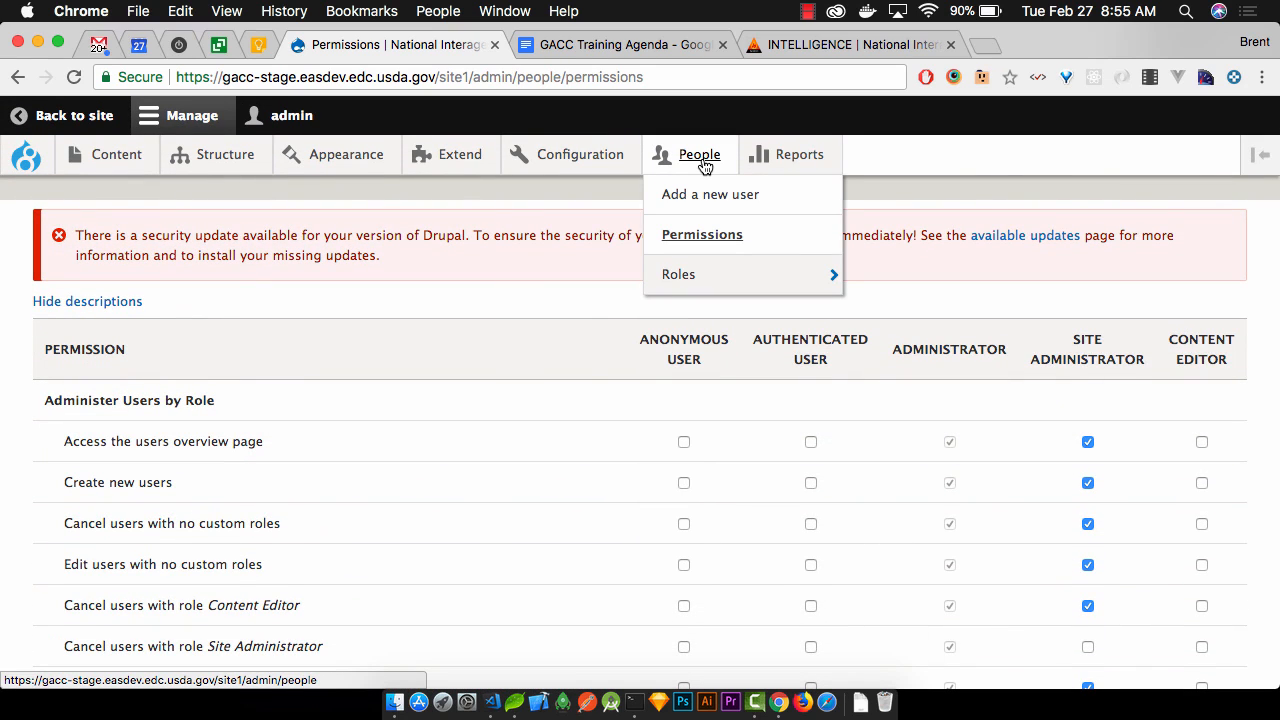
{"action": "mouse_move", "coordinate": [724, 272]}
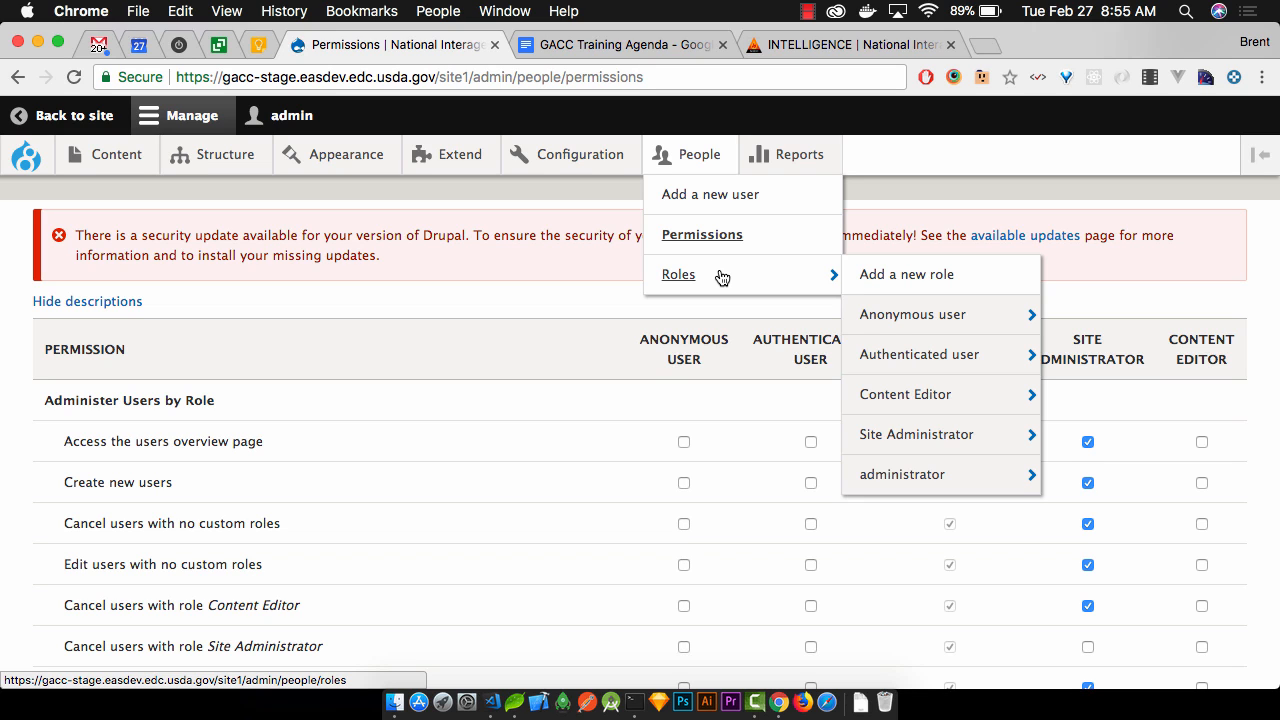
{"action": "left_click", "coordinate": [610, 44]}
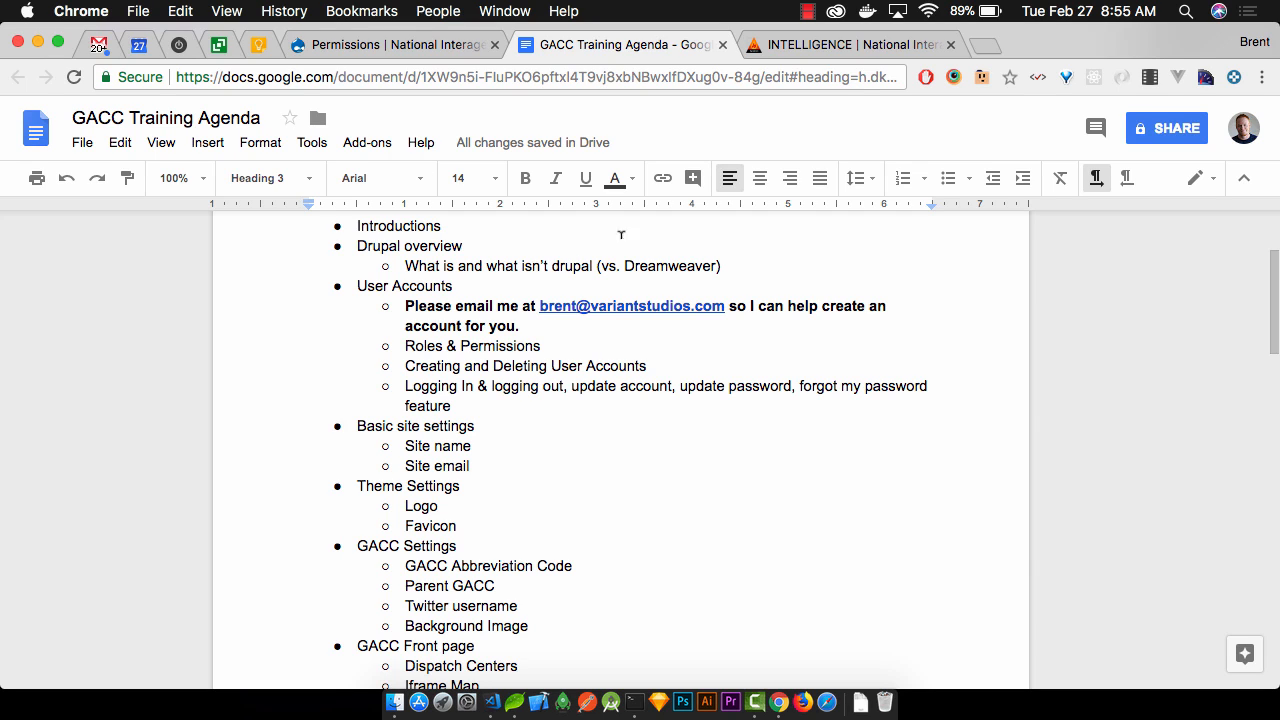
Glance at the INTELLIGENCE page, then return to the Drupal Permissions page
{"action": "left_click", "coordinate": [859, 47]}
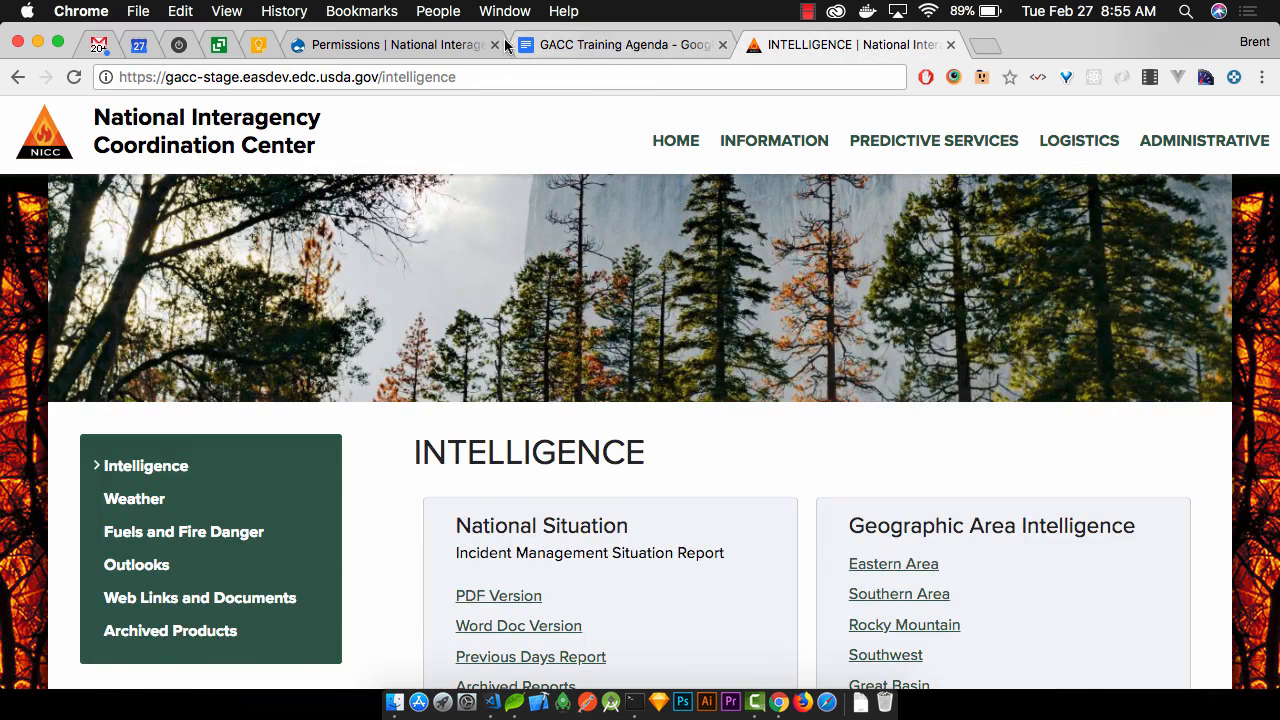
{"action": "left_click", "coordinate": [420, 45]}
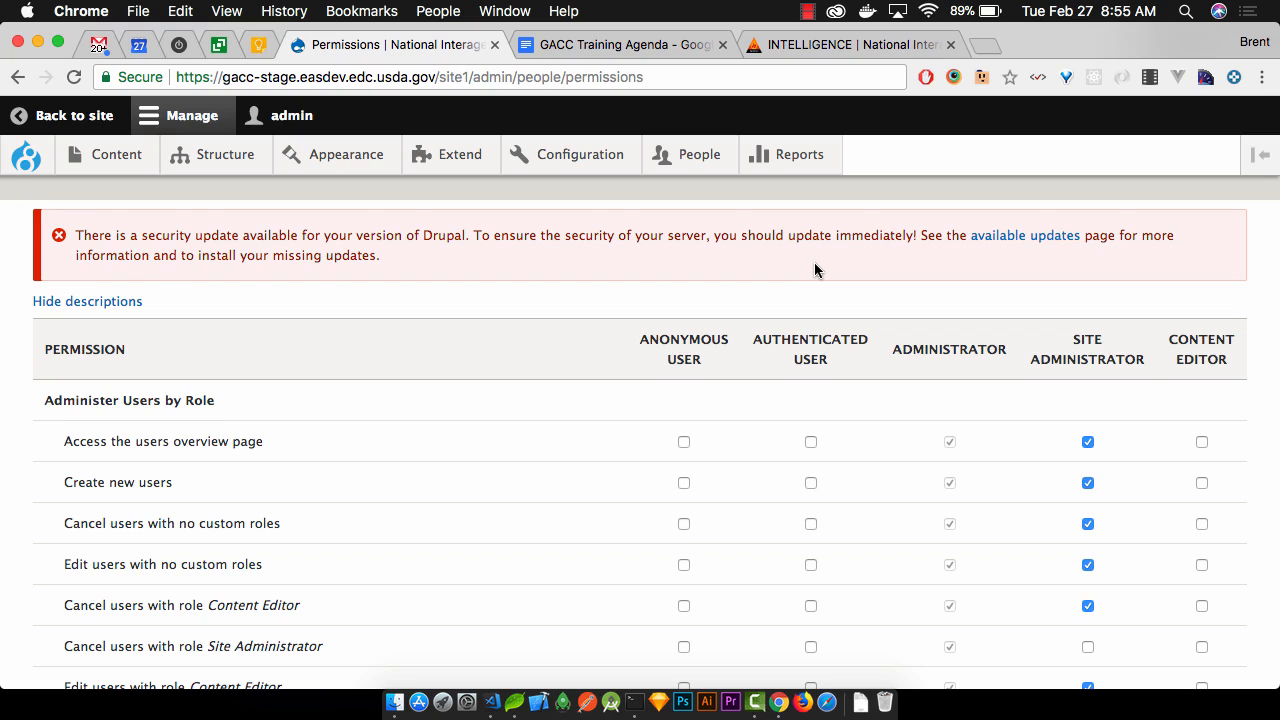
Scroll to Site Administrator's Administer Users by Role checkboxes in the permissions grid
{"action": "scroll", "coordinate": [815, 270], "scroll_direction": "down", "scroll_amount": 1}
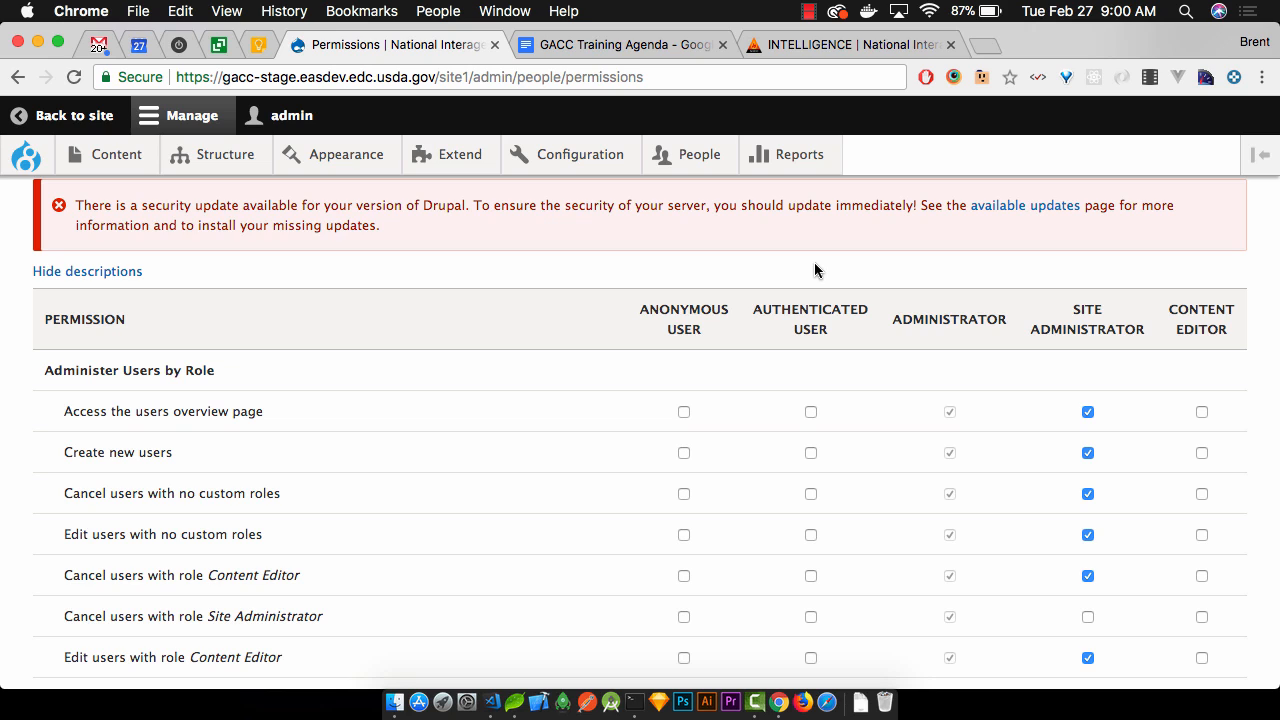
Check the People list, then log in as admin via the Intelligence site's /user page
{"action": "left_click", "coordinate": [690, 152]}
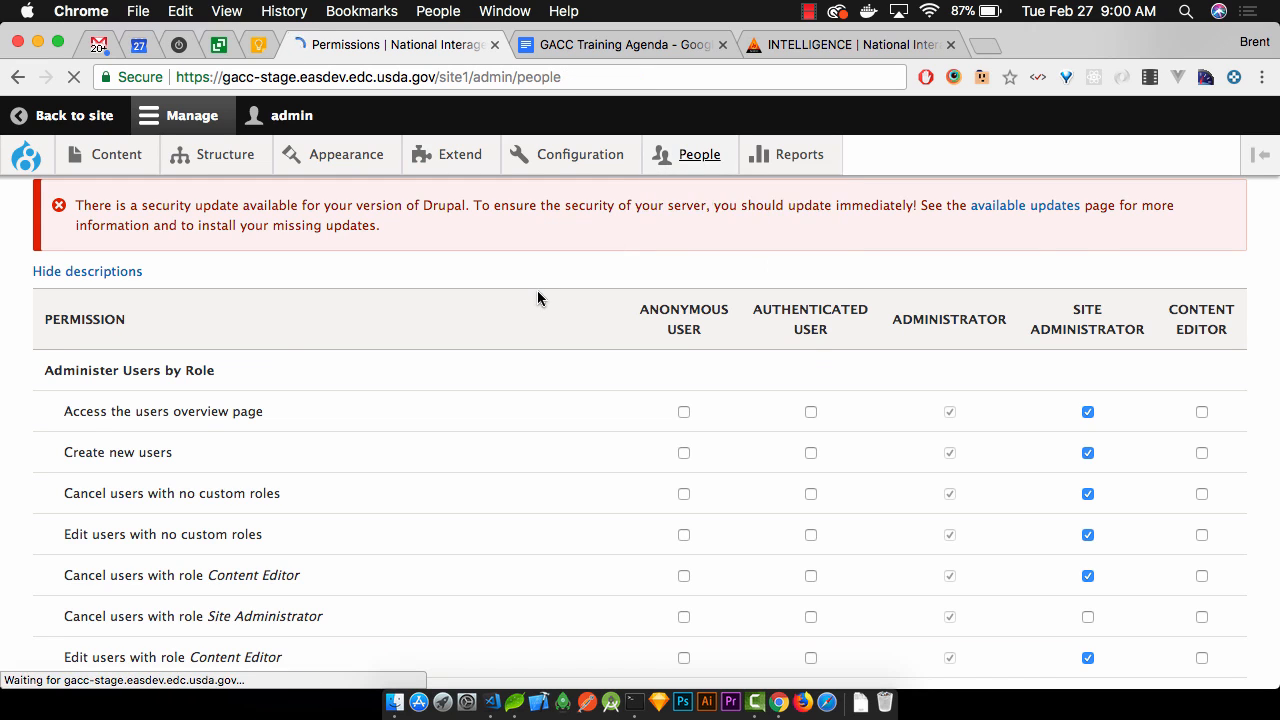
{"action": "scroll", "coordinate": [537, 297], "scroll_direction": "down", "scroll_amount": 2}
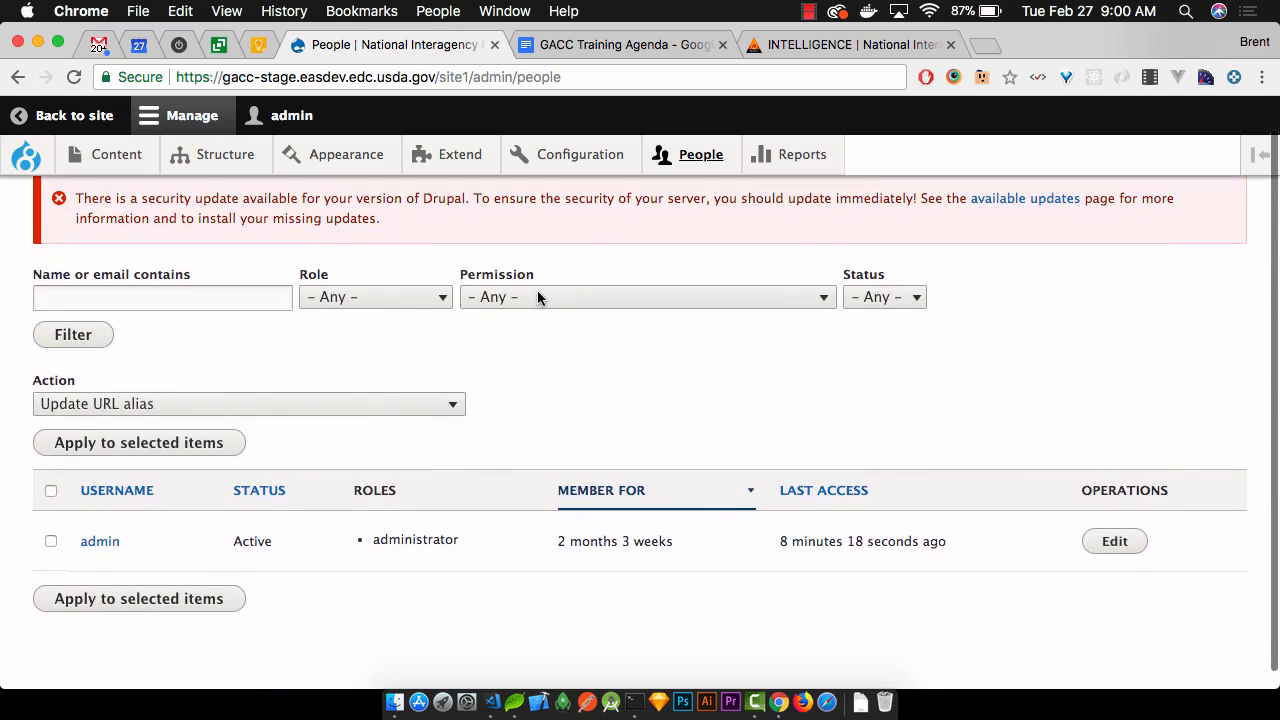
{"action": "left_click", "coordinate": [812, 45]}
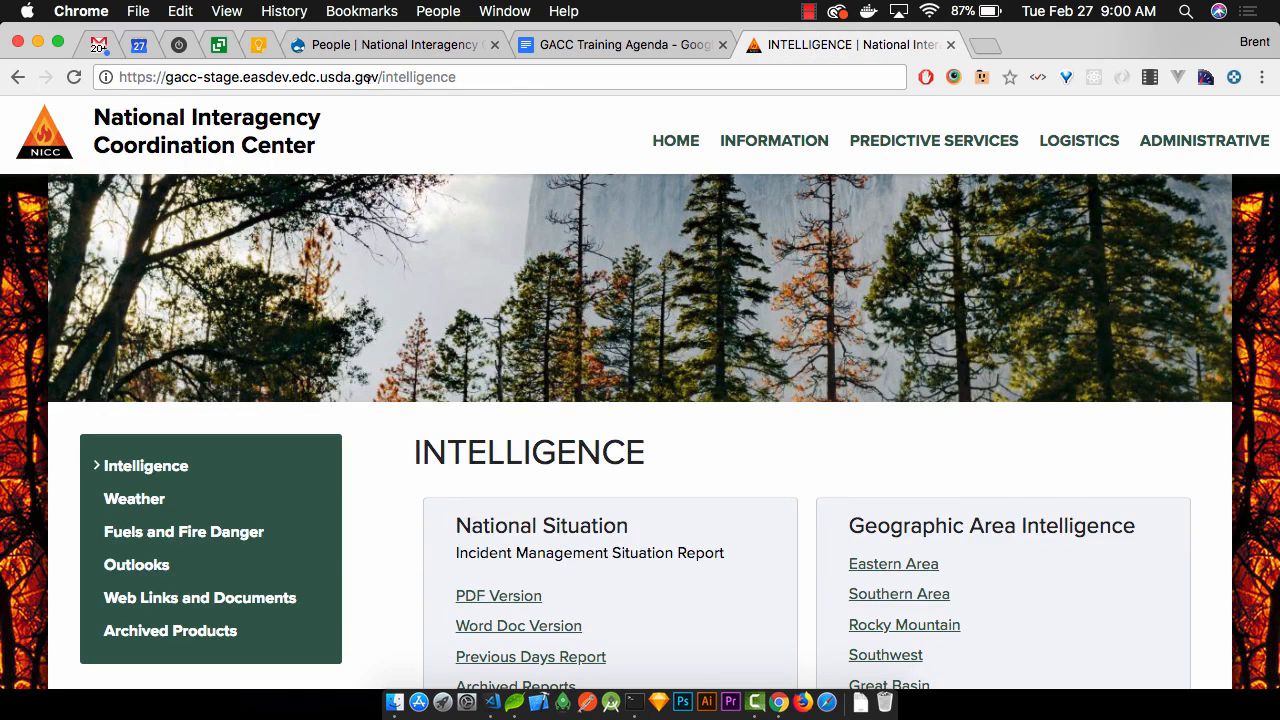
{"action": "left_click", "coordinate": [388, 77]}
{"action": "double_click", "coordinate": [388, 77]}
{"action": "type", "text": "user"}
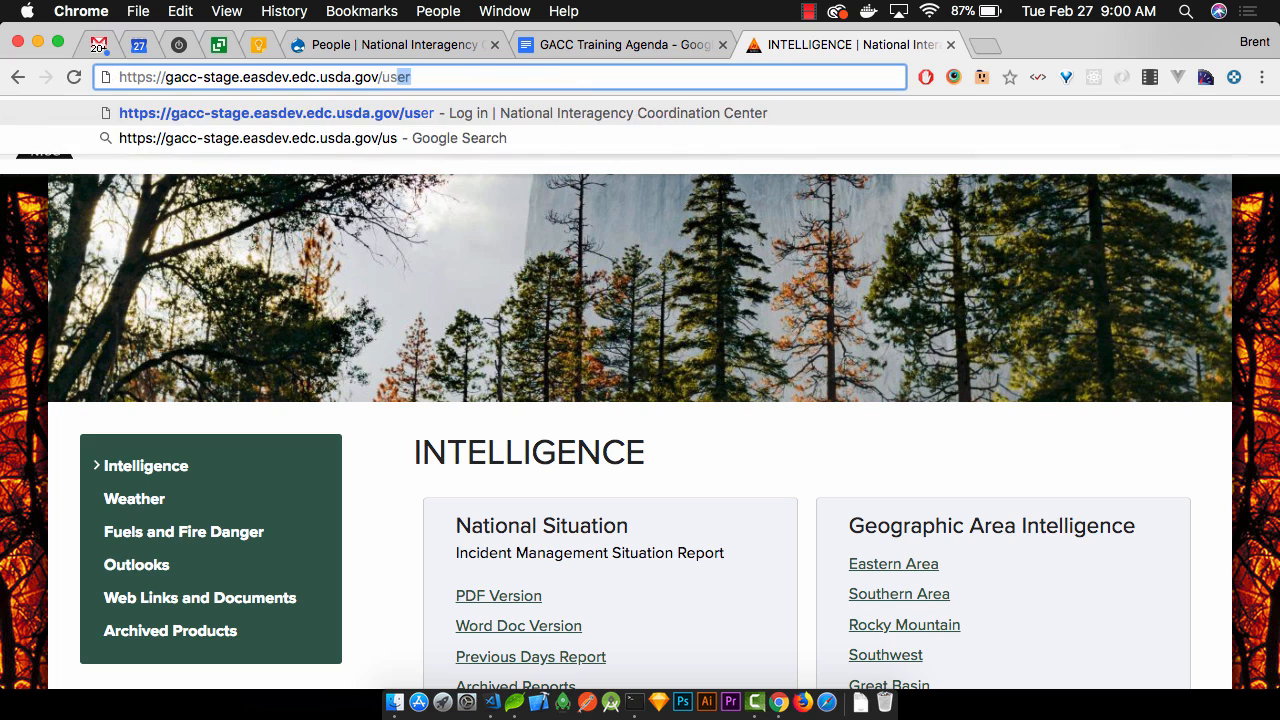
{"action": "key", "text": "Return"}
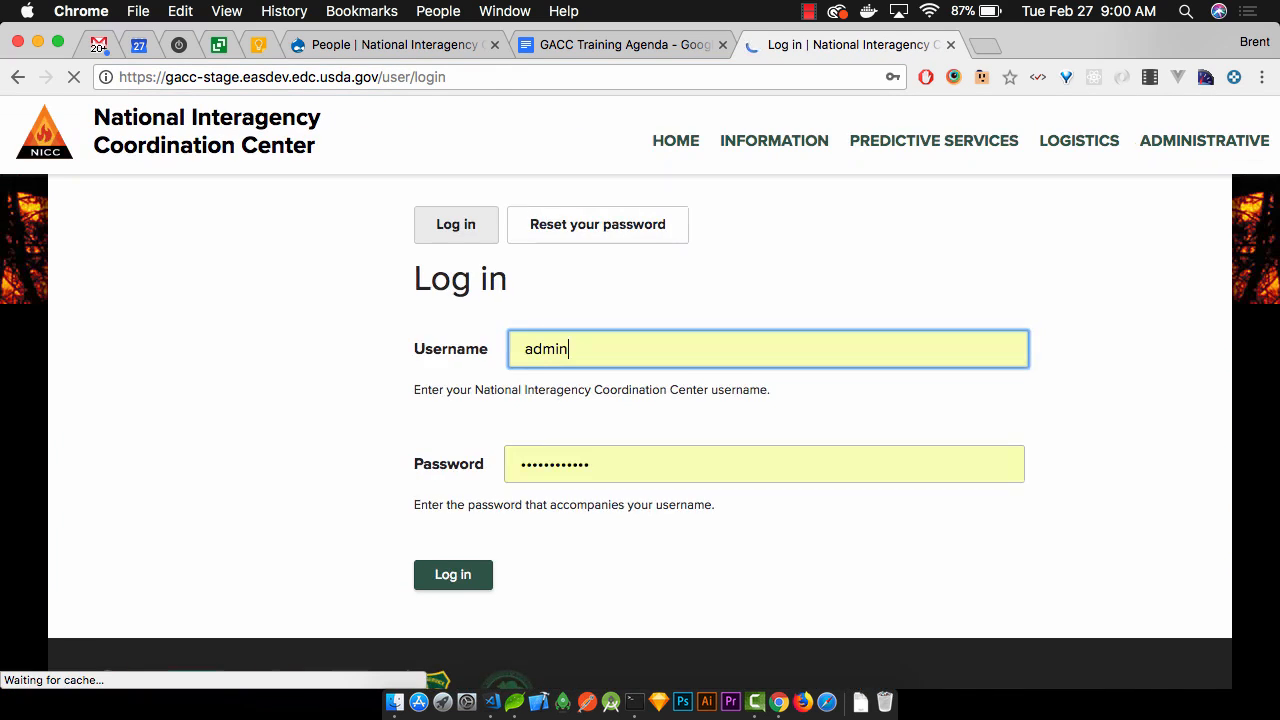
{"action": "key", "text": "super+bracketleft"}
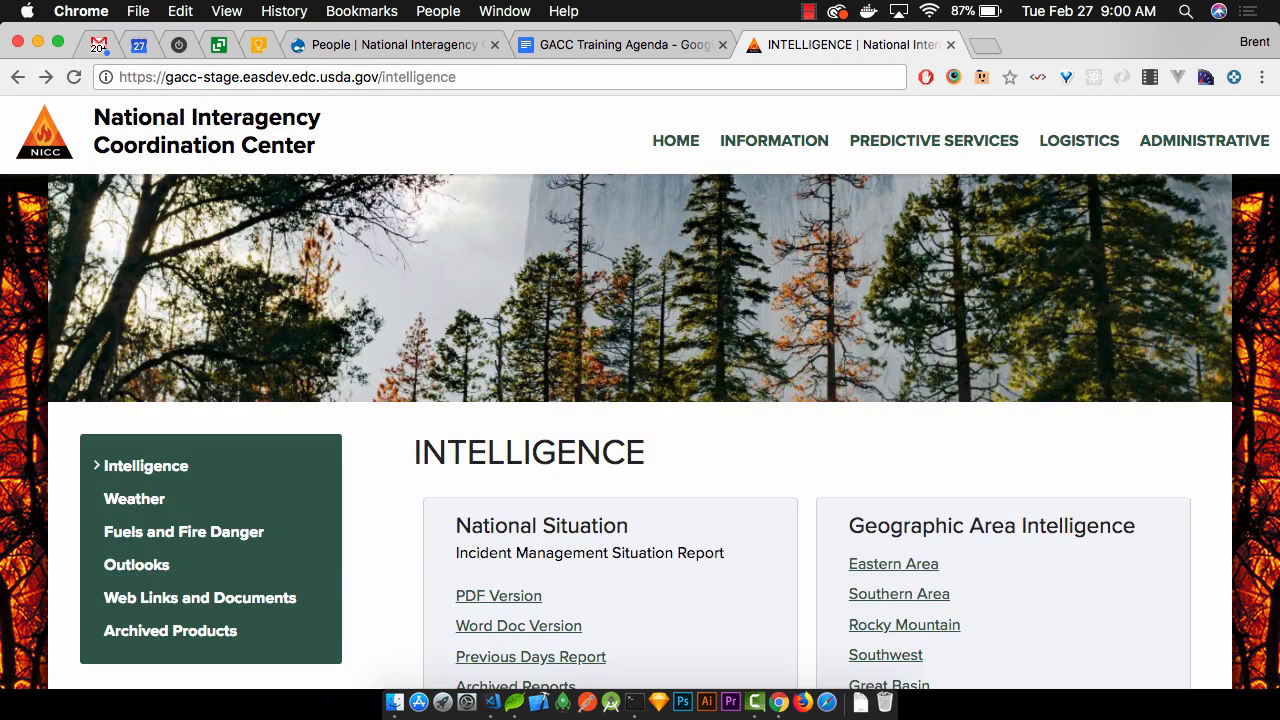
{"action": "key", "text": "super+bracketright"}
{"action": "left_click", "coordinate": [457, 580]}
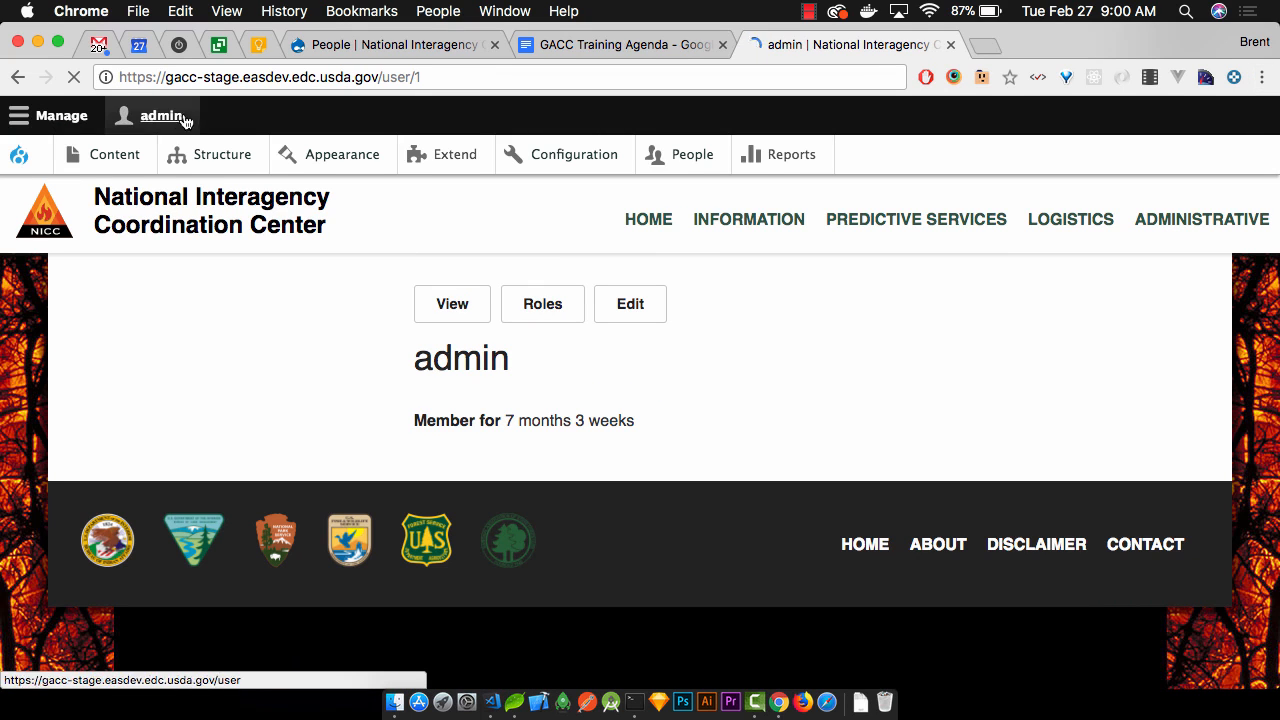
Log out of the admin account from the toolbar's account menu
{"action": "left_click", "coordinate": [58, 118]}
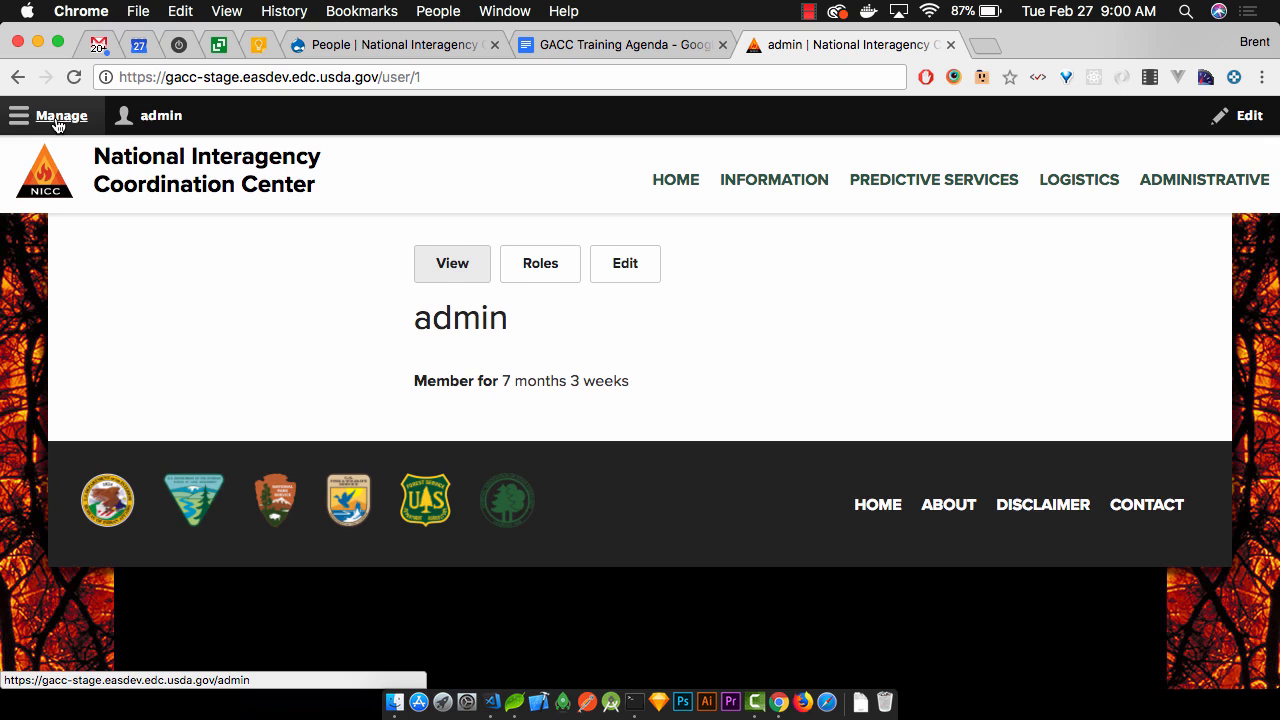
{"action": "left_click", "coordinate": [58, 120]}
{"action": "left_click", "coordinate": [172, 118]}
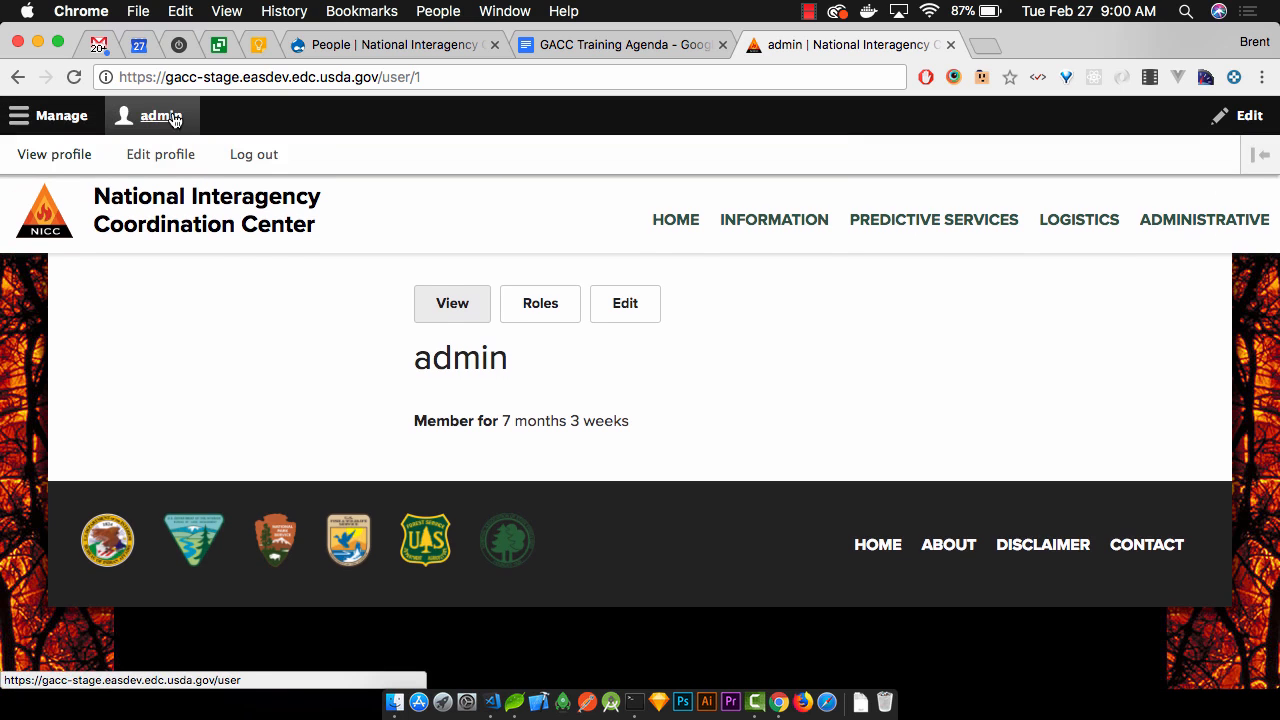
{"action": "left_click", "coordinate": [252, 155]}
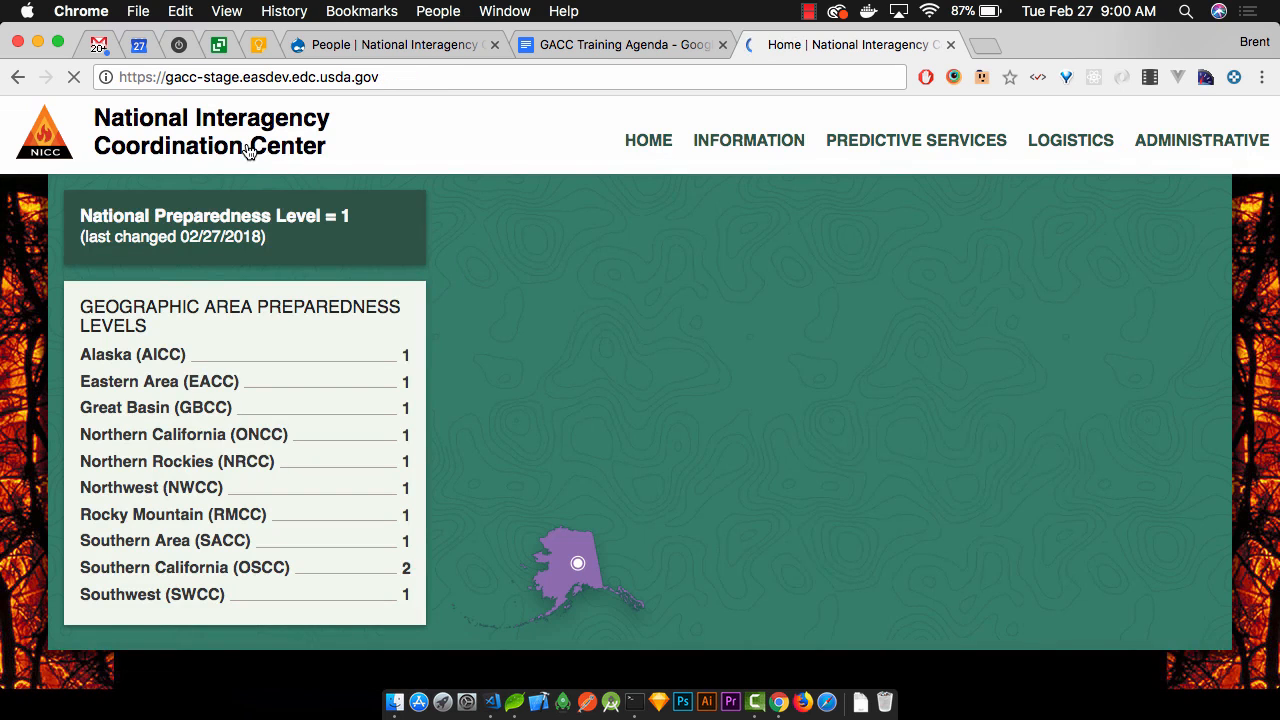
Append /user to the site address to load the Log in page
{"action": "left_click", "coordinate": [400, 80]}
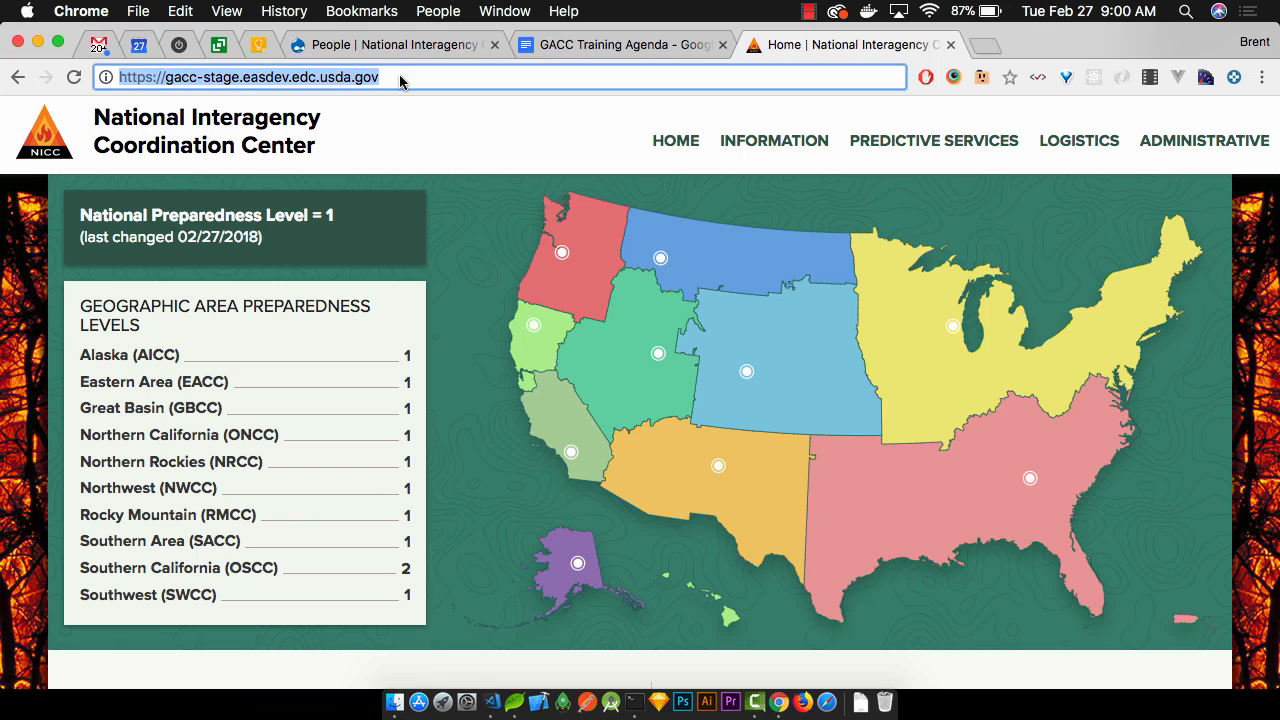
{"action": "type", "text": "/user"}
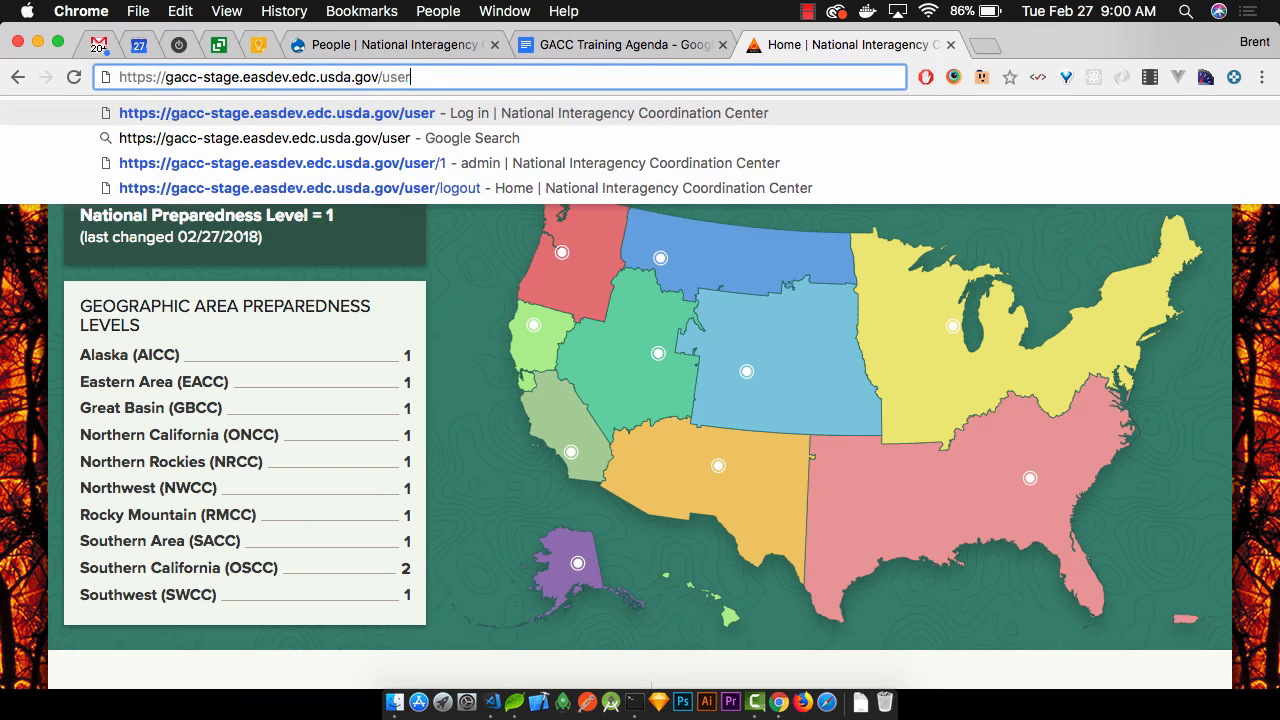
{"action": "key", "text": "Return"}
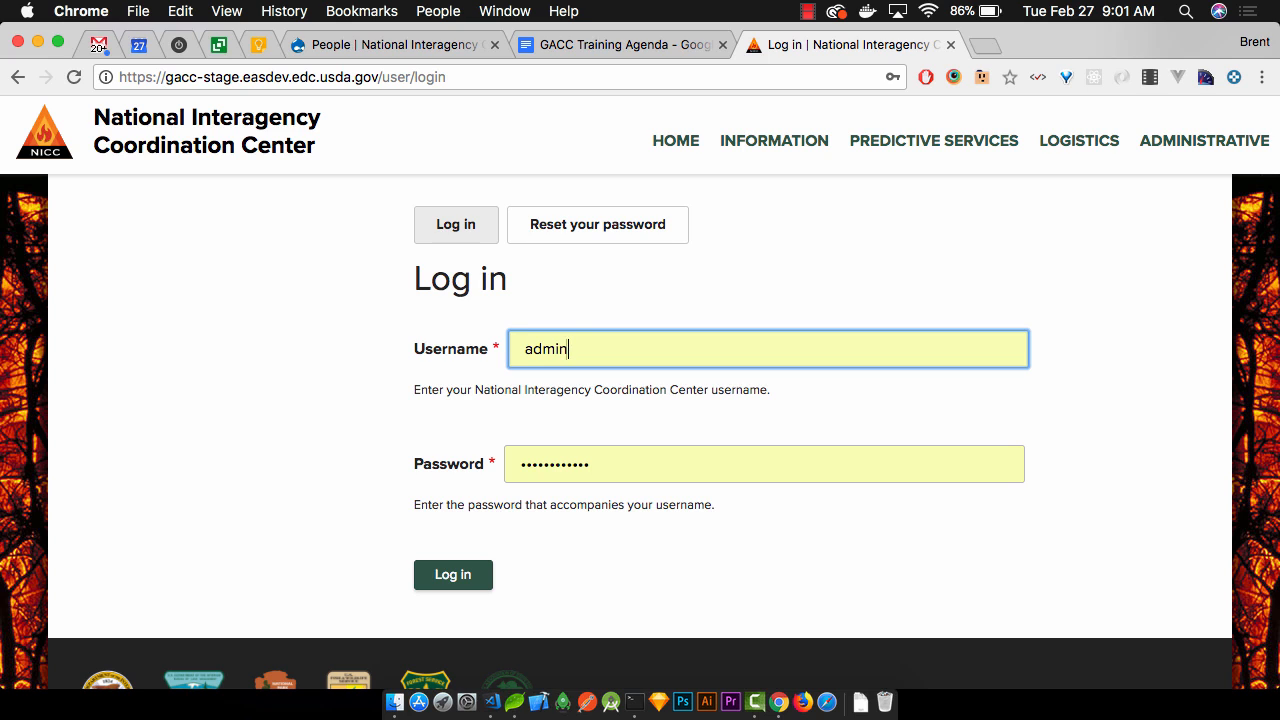
Look over the GACC Training Agenda, then return to the Drupal People list
{"action": "left_click", "coordinate": [657, 44]}
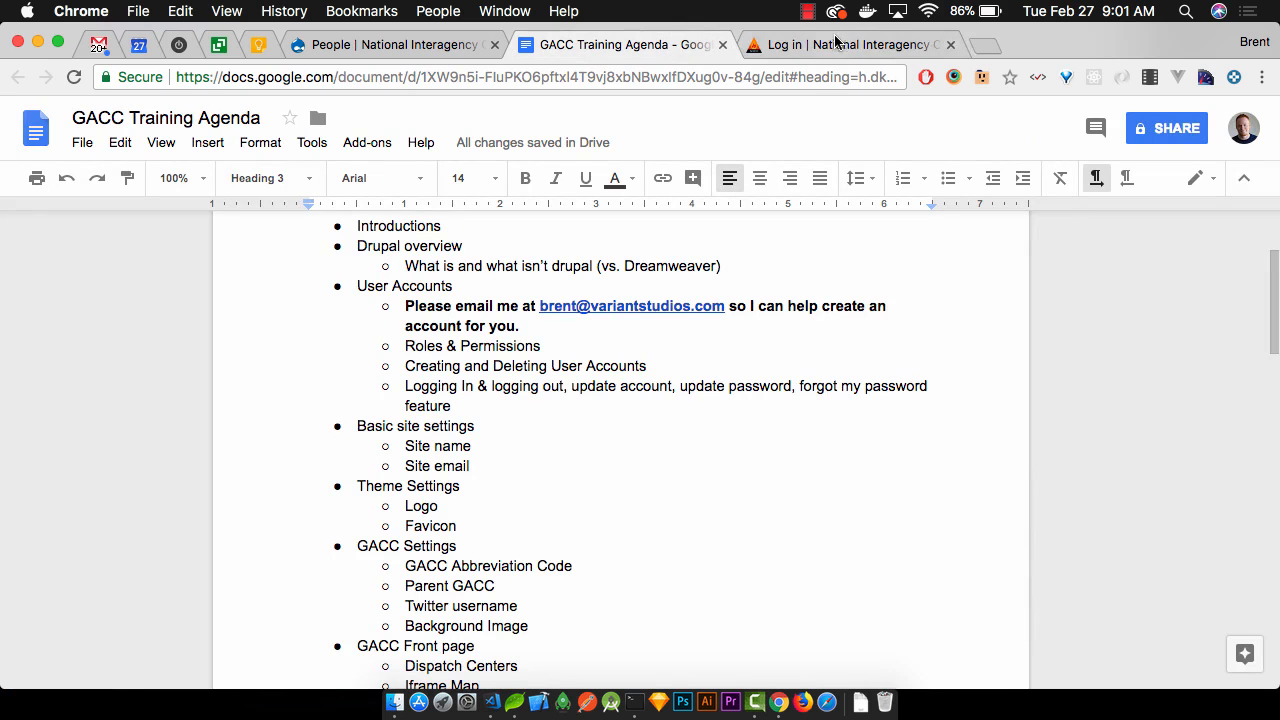
{"action": "left_click", "coordinate": [405, 44]}
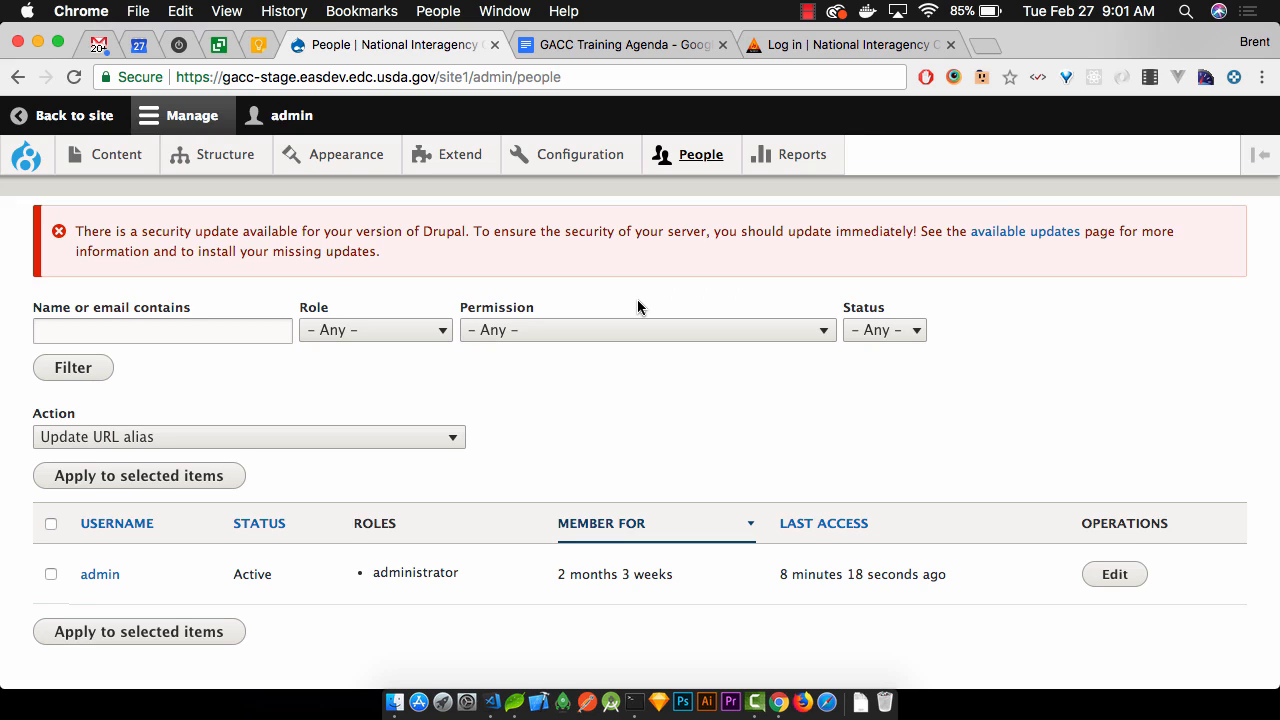
Scroll the People list, then switch to the tab with the filled-in Log in form
{"action": "scroll", "coordinate": [638, 301], "scroll_direction": "down", "scroll_amount": 1}
{"action": "scroll", "coordinate": [638, 301], "scroll_direction": "up", "scroll_amount": 1}
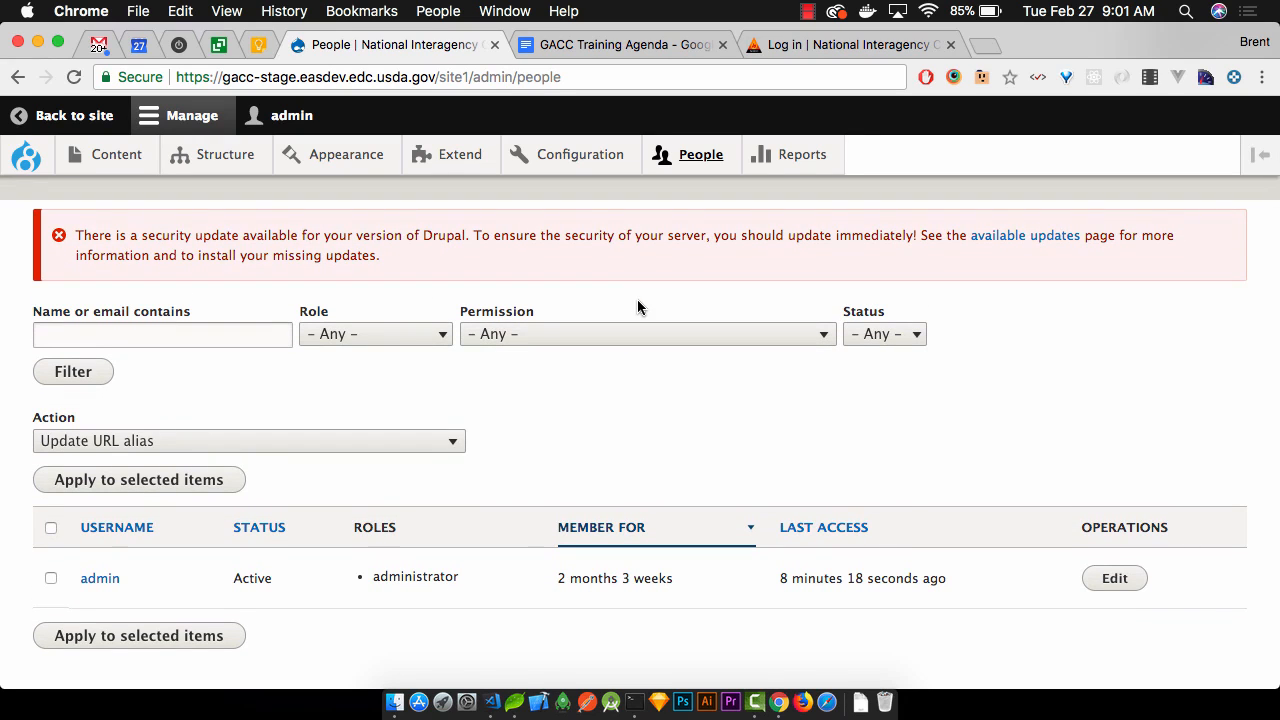
{"action": "mouse_move", "coordinate": [701, 158]}
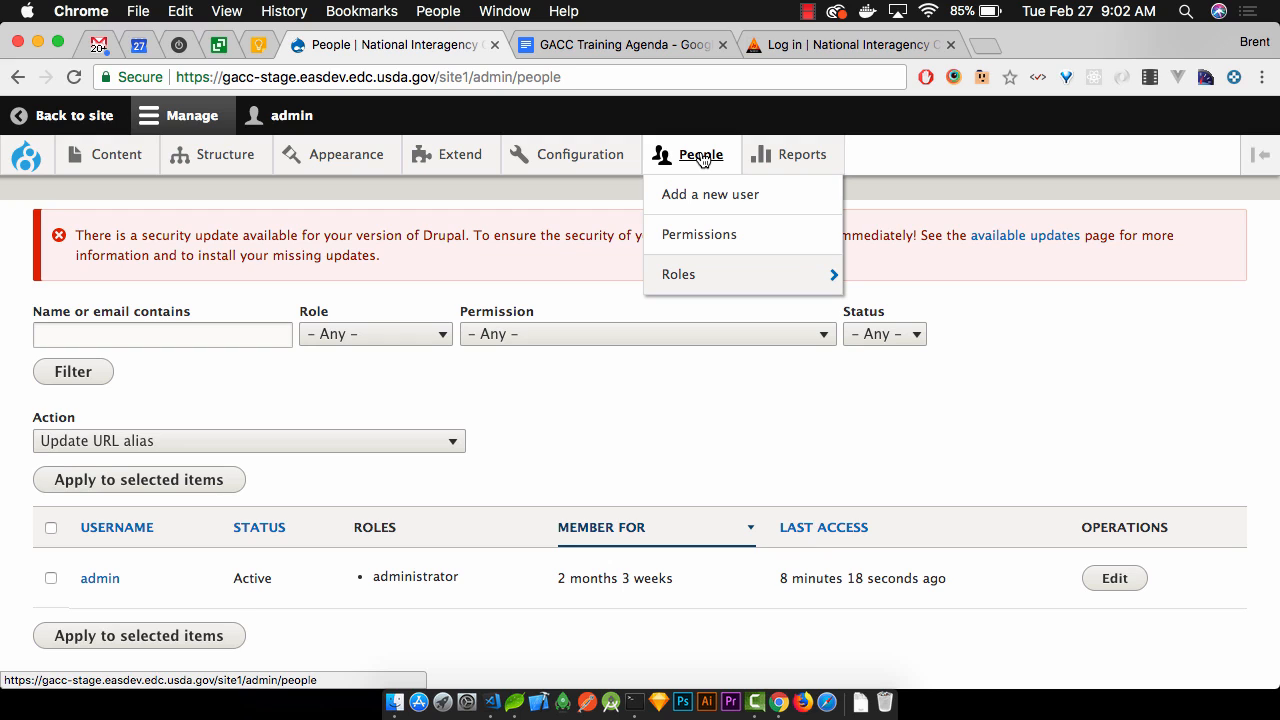
{"action": "scroll", "coordinate": [628, 398], "scroll_direction": "down", "scroll_amount": 1}
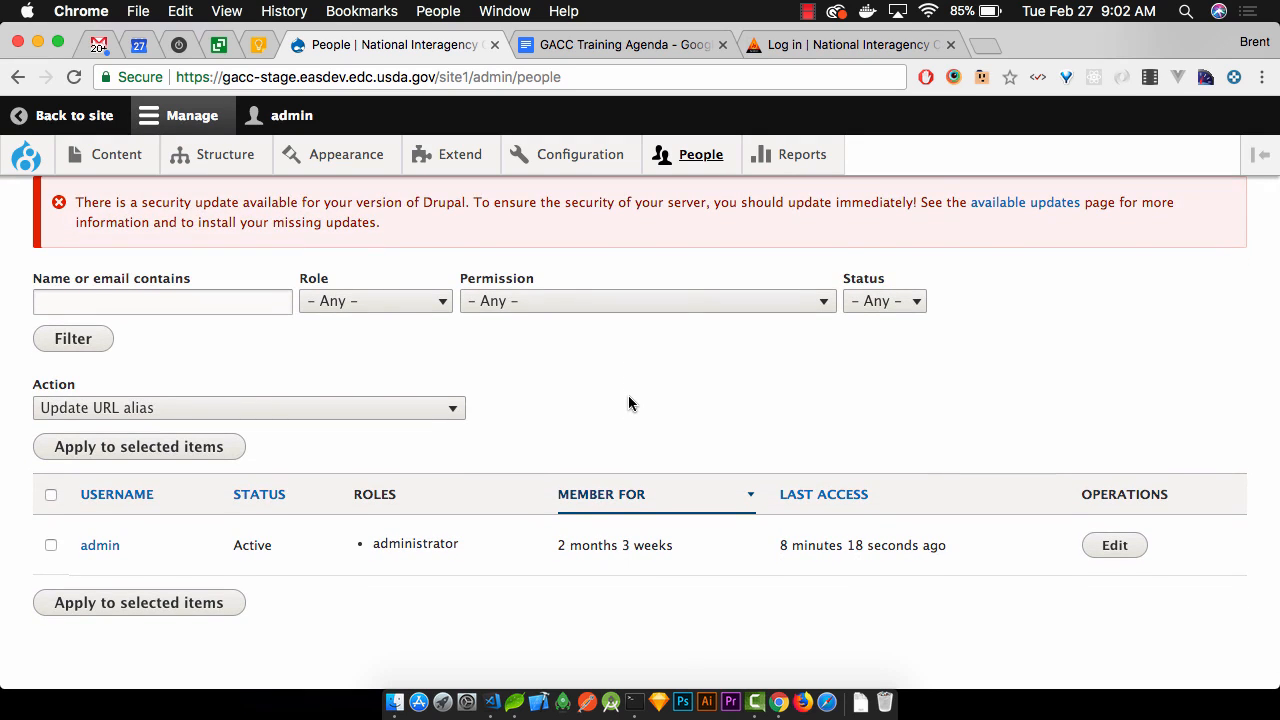
{"action": "left_click", "coordinate": [828, 51]}
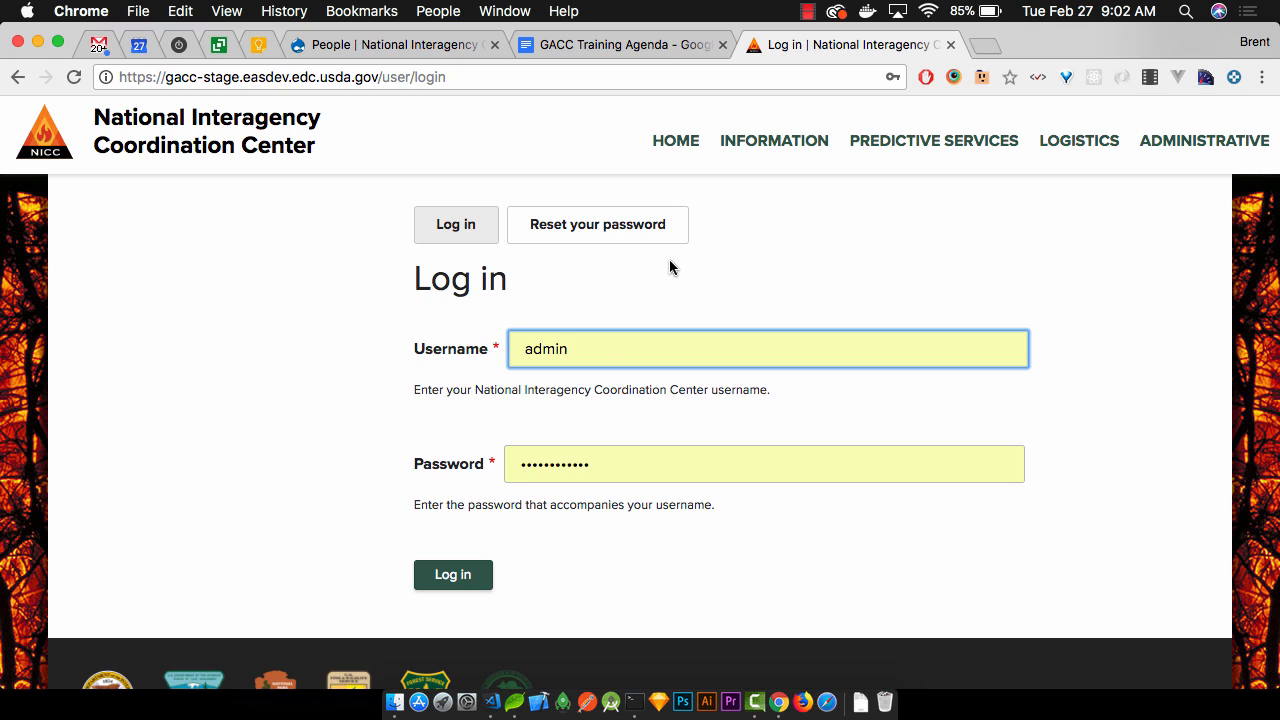
Sign in as the admin account using the autofilled username and password
{"action": "left_click", "coordinate": [486, 577]}
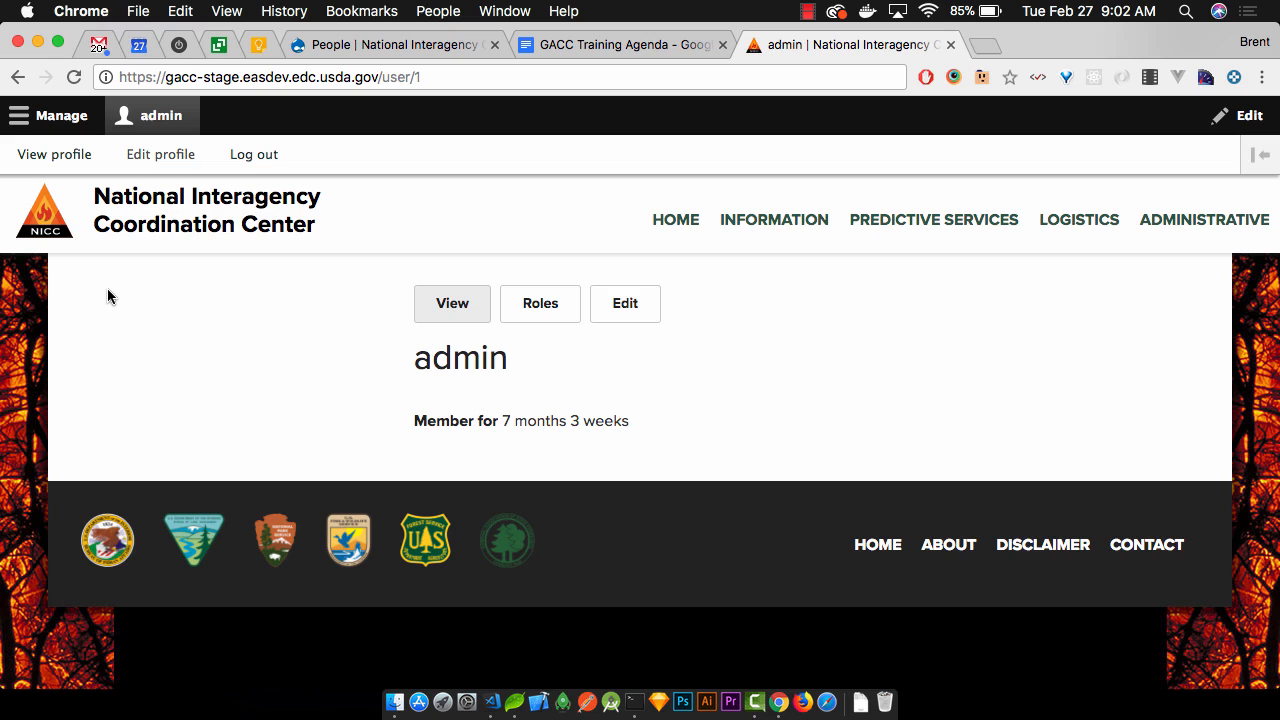
Switch the admin toolbar between the Manage and profile trays, previewing the Content, Structure and People menus
{"action": "left_click", "coordinate": [62, 125]}
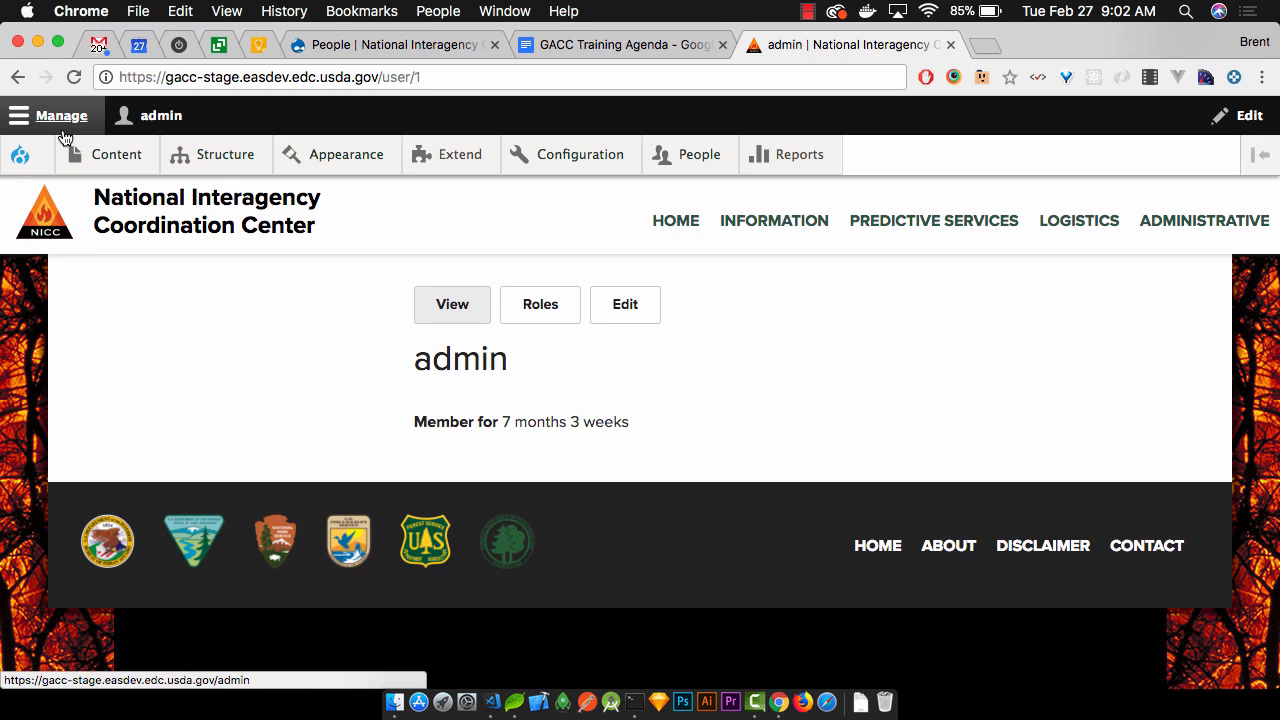
{"action": "left_click", "coordinate": [168, 130]}
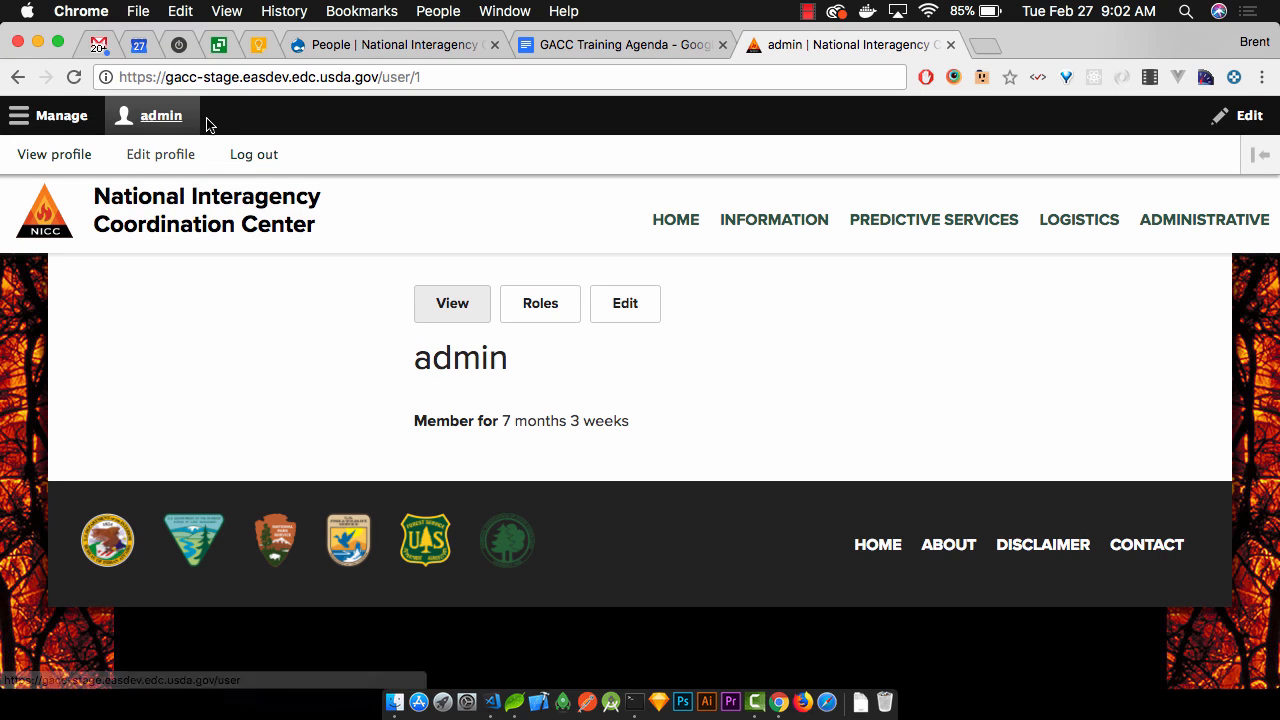
{"action": "left_click", "coordinate": [82, 128]}
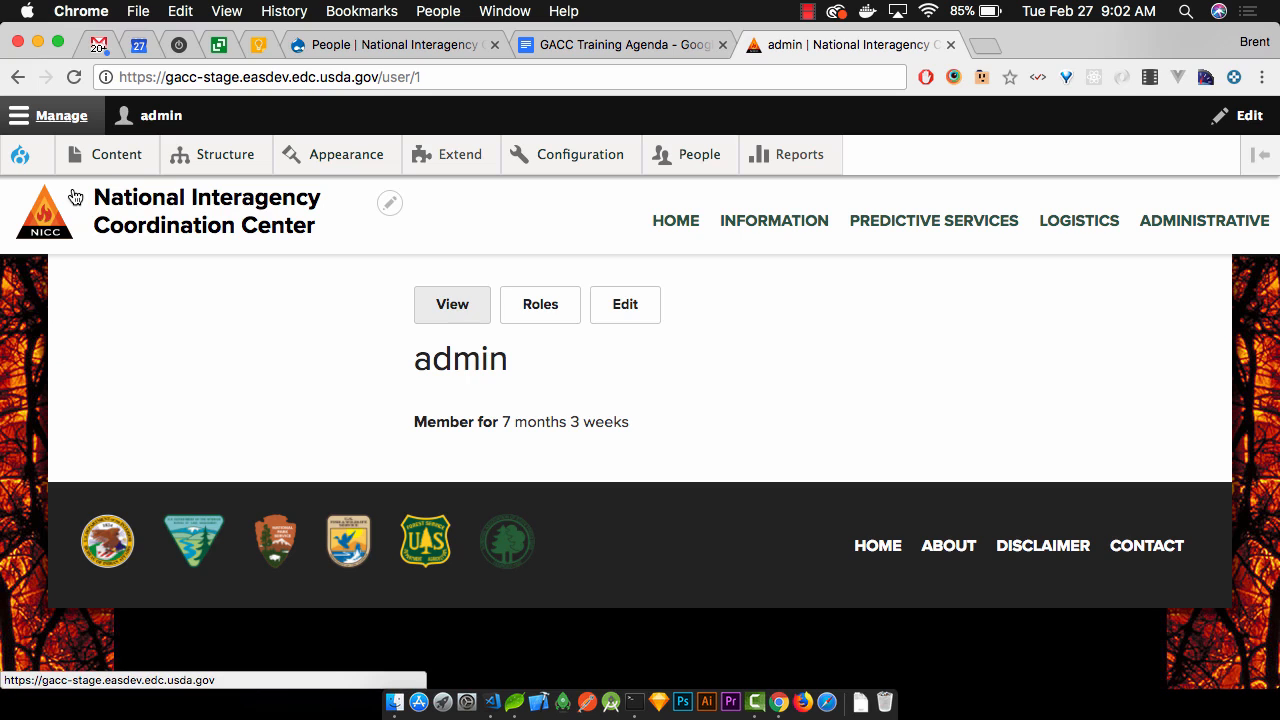
{"action": "mouse_move", "coordinate": [152, 180]}
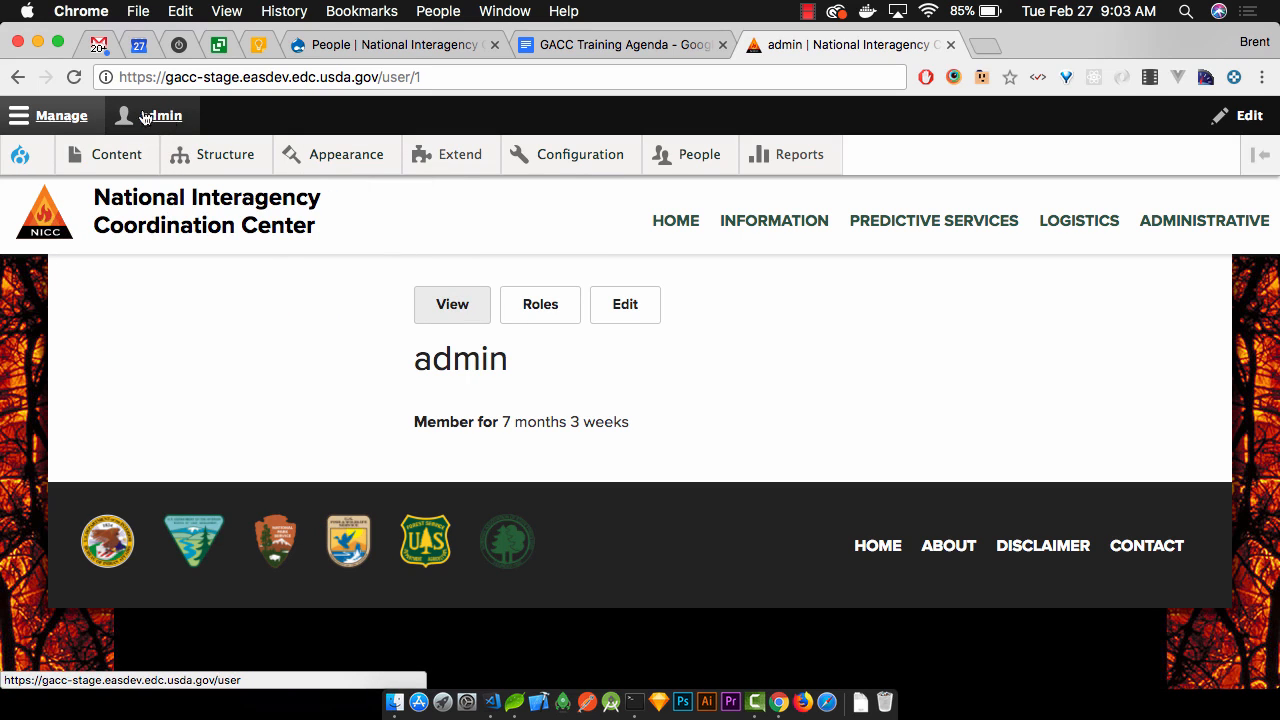
{"action": "mouse_move", "coordinate": [232, 150]}
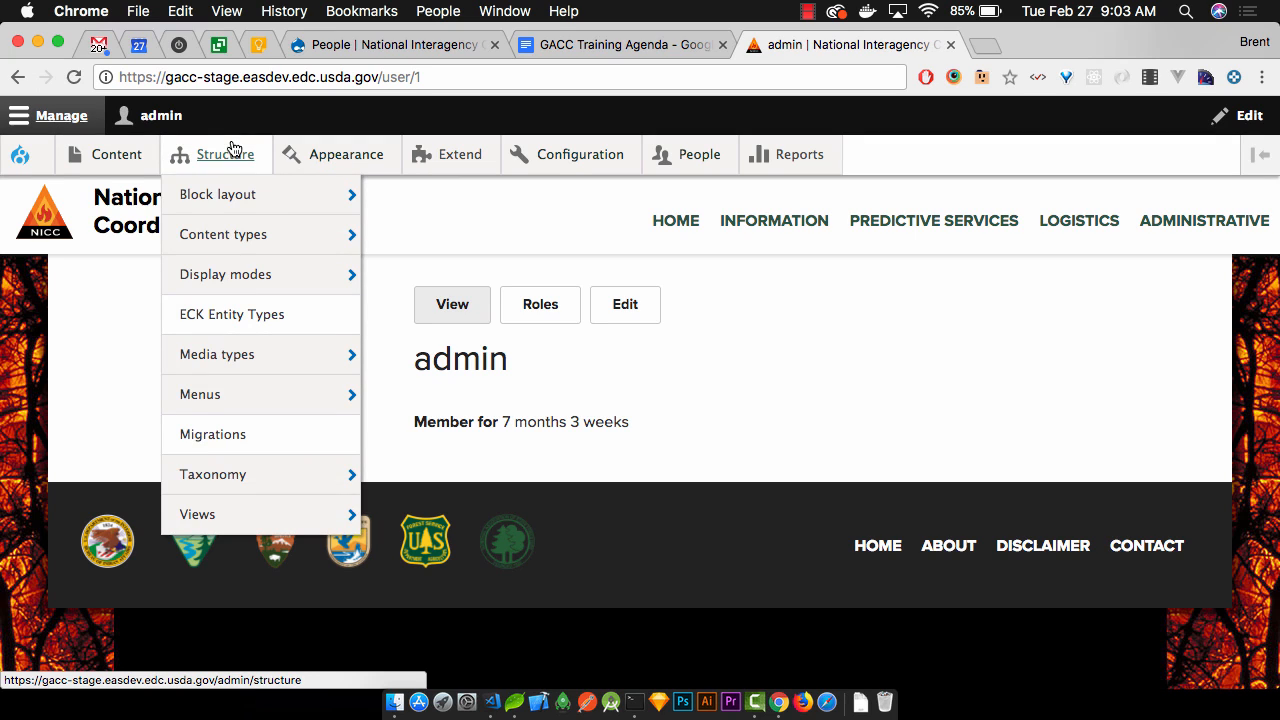
{"action": "left_click", "coordinate": [173, 128]}
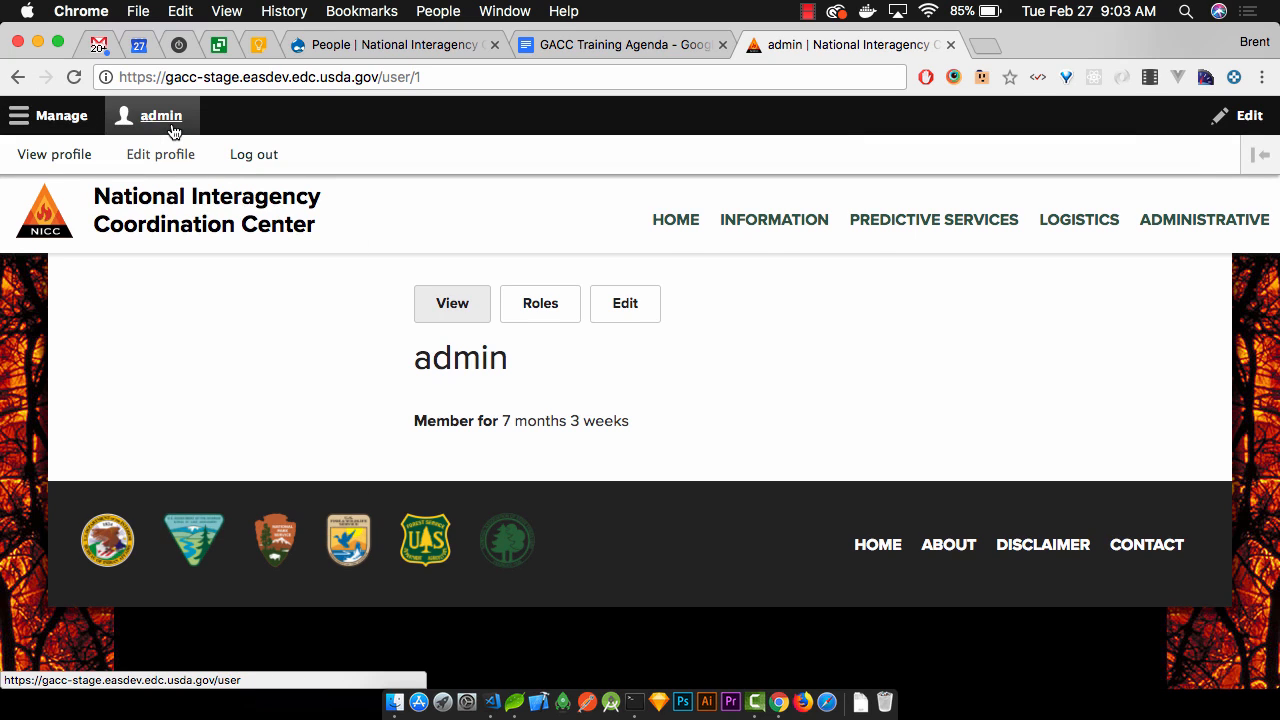
{"action": "left_click", "coordinate": [70, 118]}
{"action": "mouse_move", "coordinate": [690, 172]}
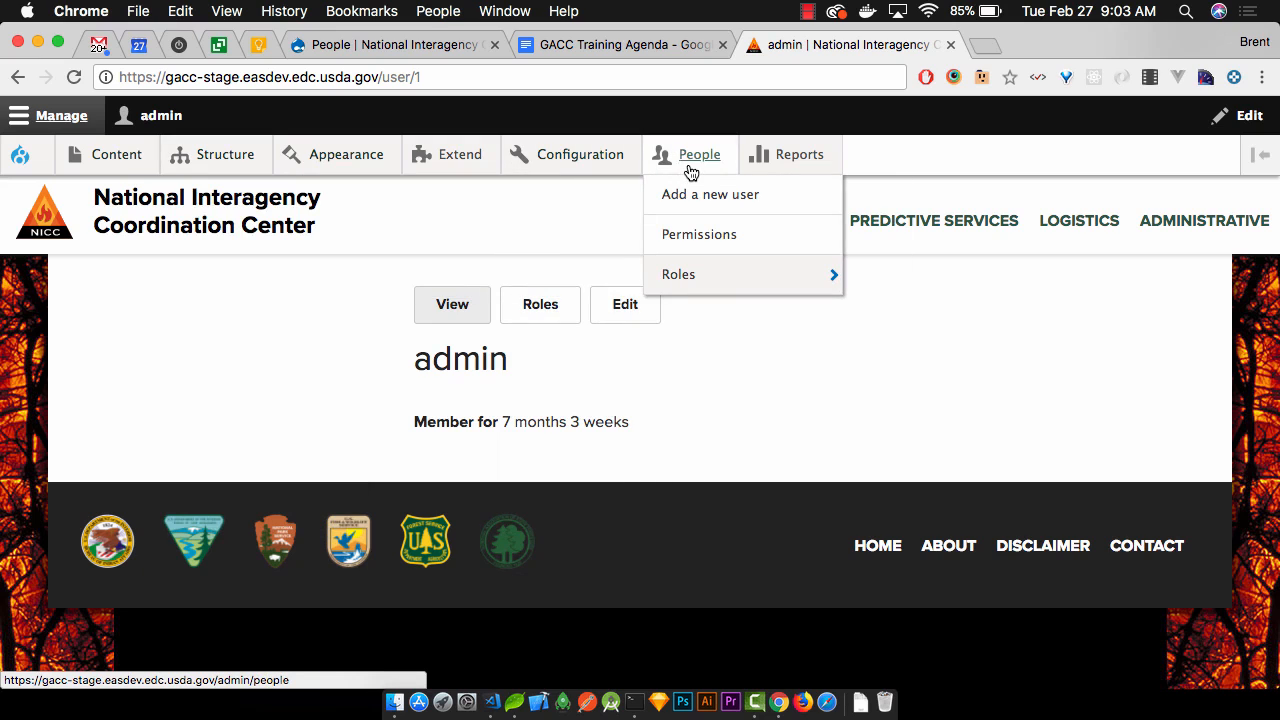
{"action": "left_click", "coordinate": [700, 162]}
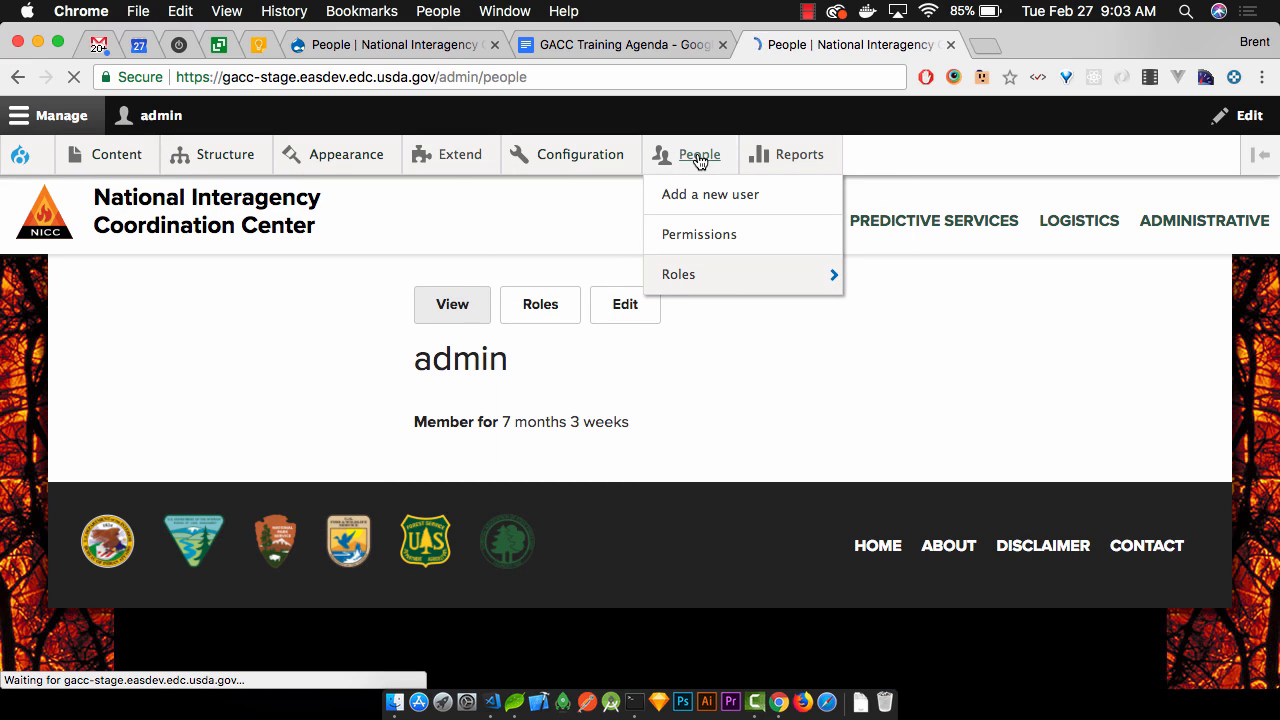
{"action": "scroll", "coordinate": [599, 275], "scroll_direction": "down", "scroll_amount": 15}
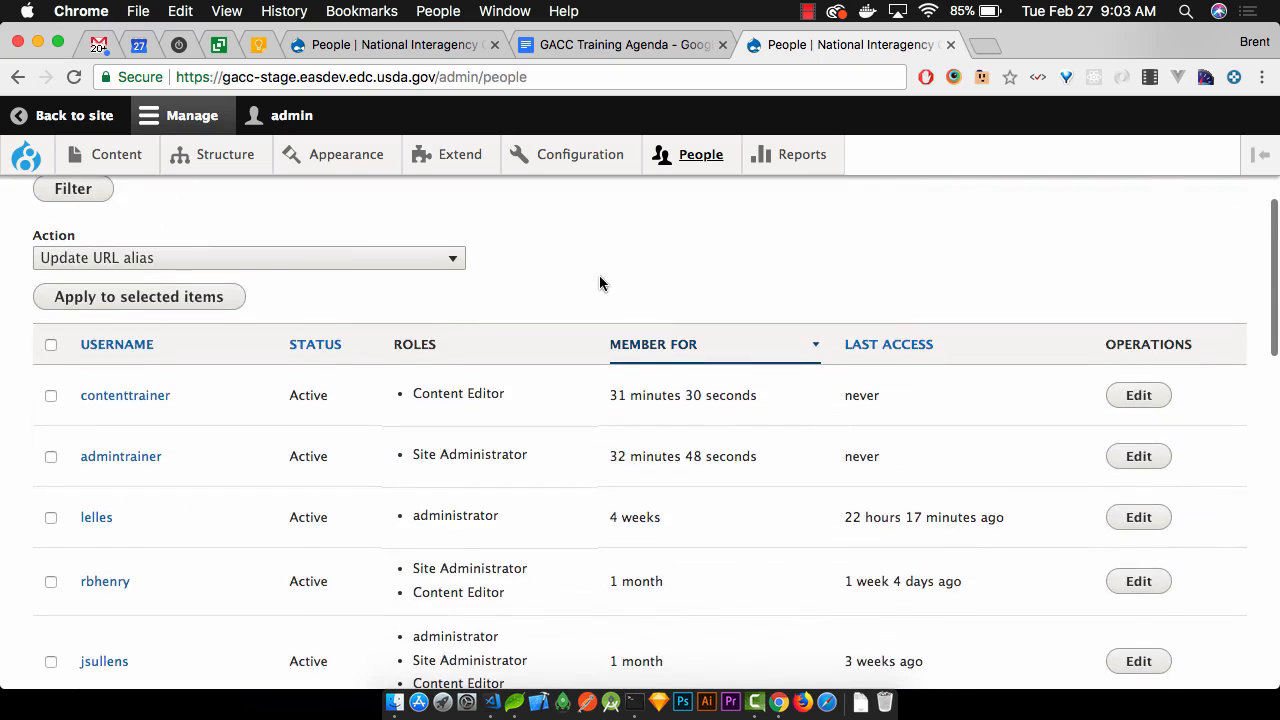
{"action": "scroll", "coordinate": [599, 275], "scroll_direction": "up", "scroll_amount": 10}
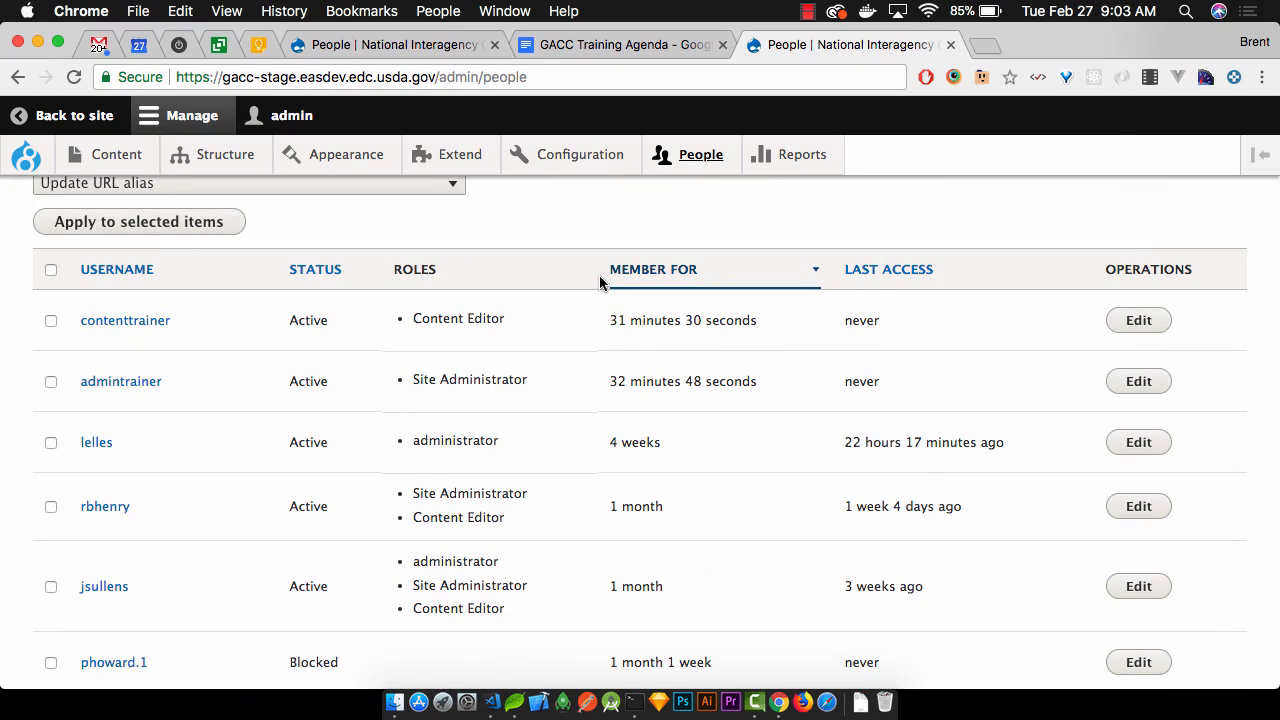
{"action": "scroll", "coordinate": [599, 282], "scroll_direction": "down", "scroll_amount": 2}
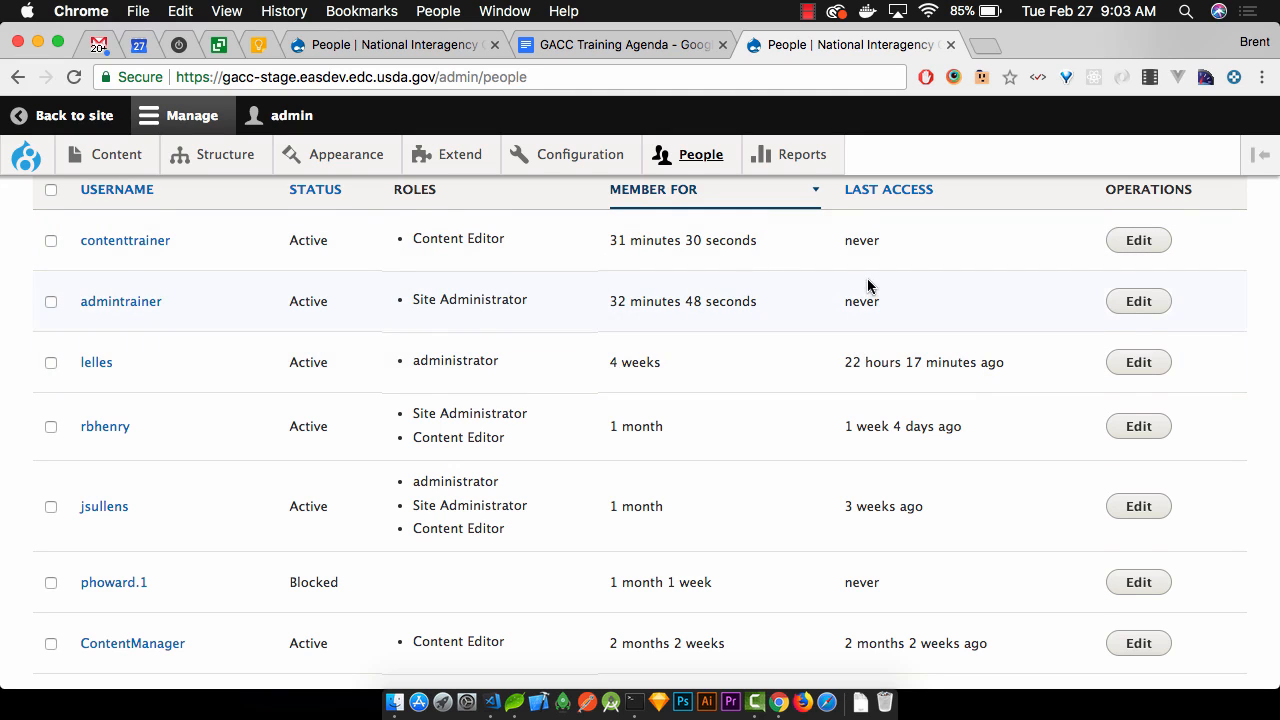
{"action": "scroll", "coordinate": [866, 286], "scroll_direction": "up", "scroll_amount": 1}
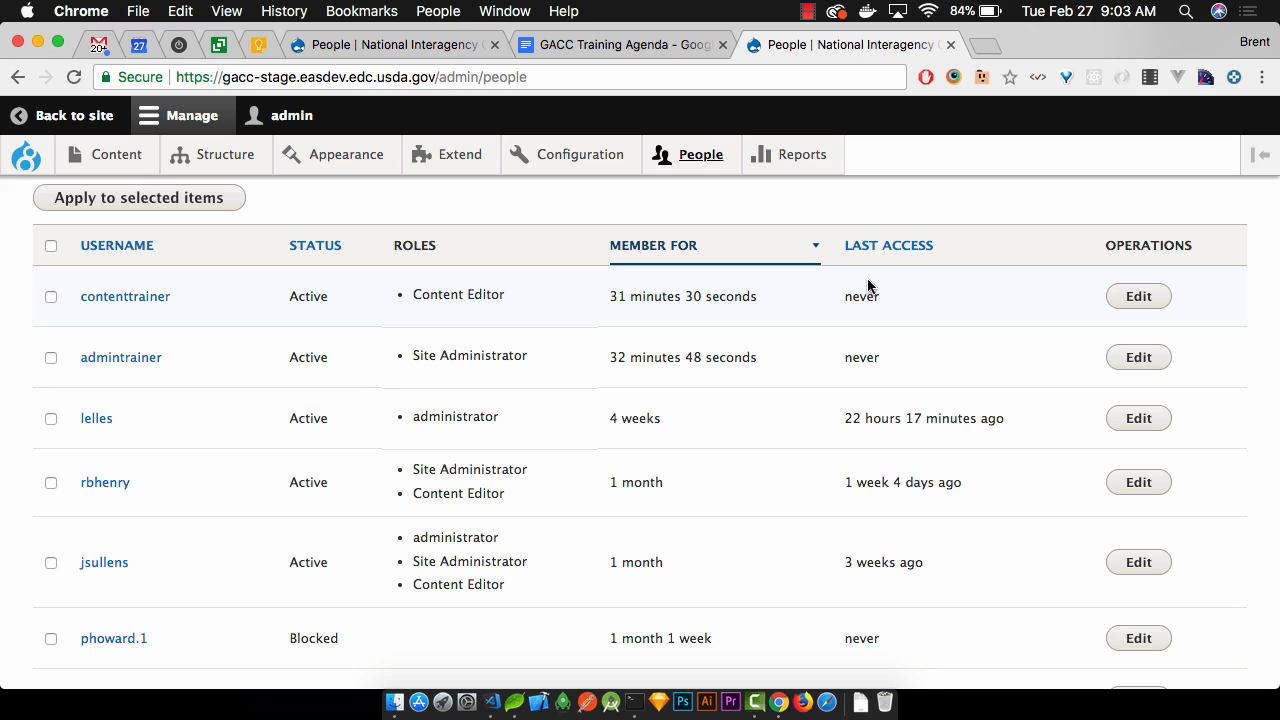
{"action": "scroll", "coordinate": [938, 291], "scroll_direction": "down", "scroll_amount": 2}
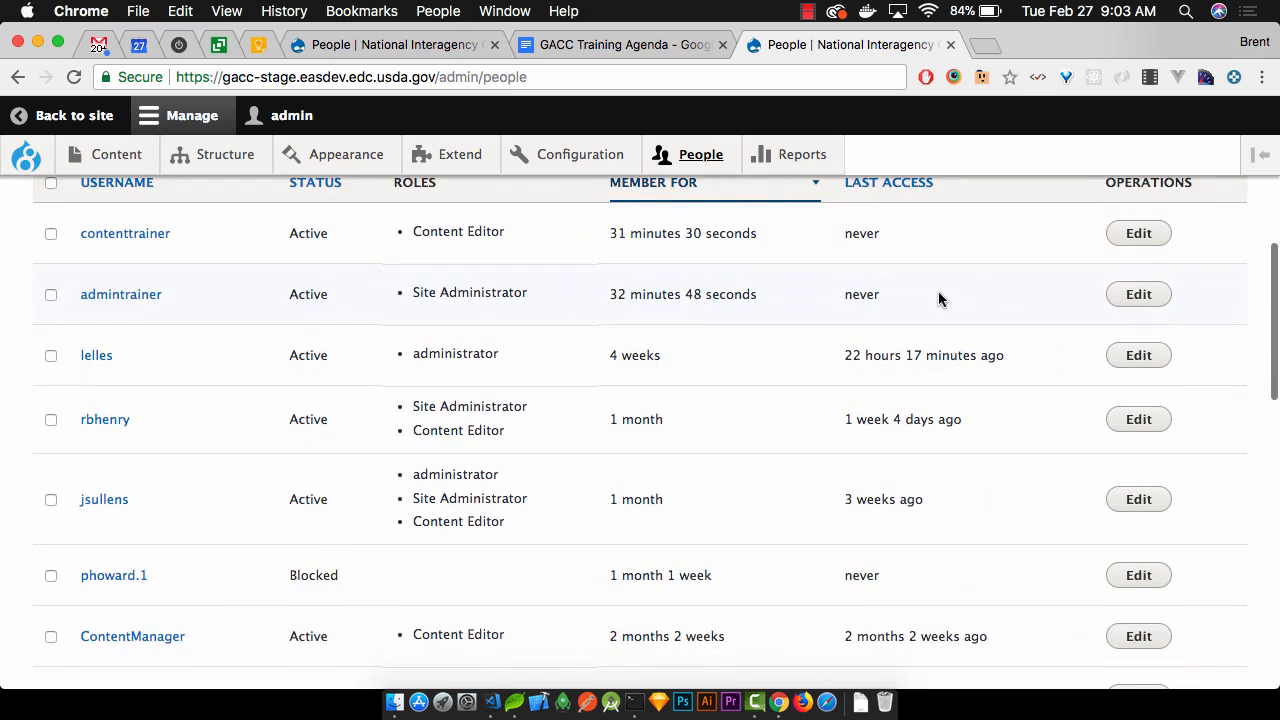
{"action": "scroll", "coordinate": [920, 376], "scroll_direction": "down", "scroll_amount": 1}
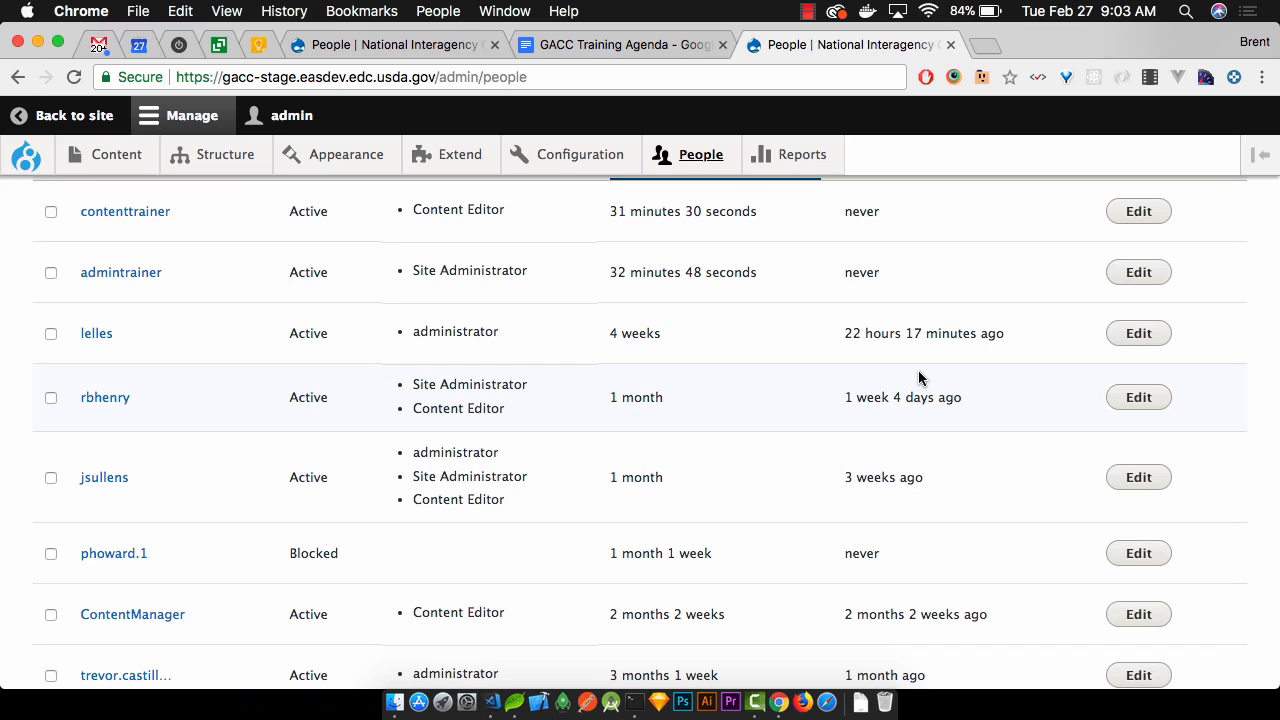
{"action": "scroll", "coordinate": [920, 378], "scroll_direction": "up", "scroll_amount": 3}
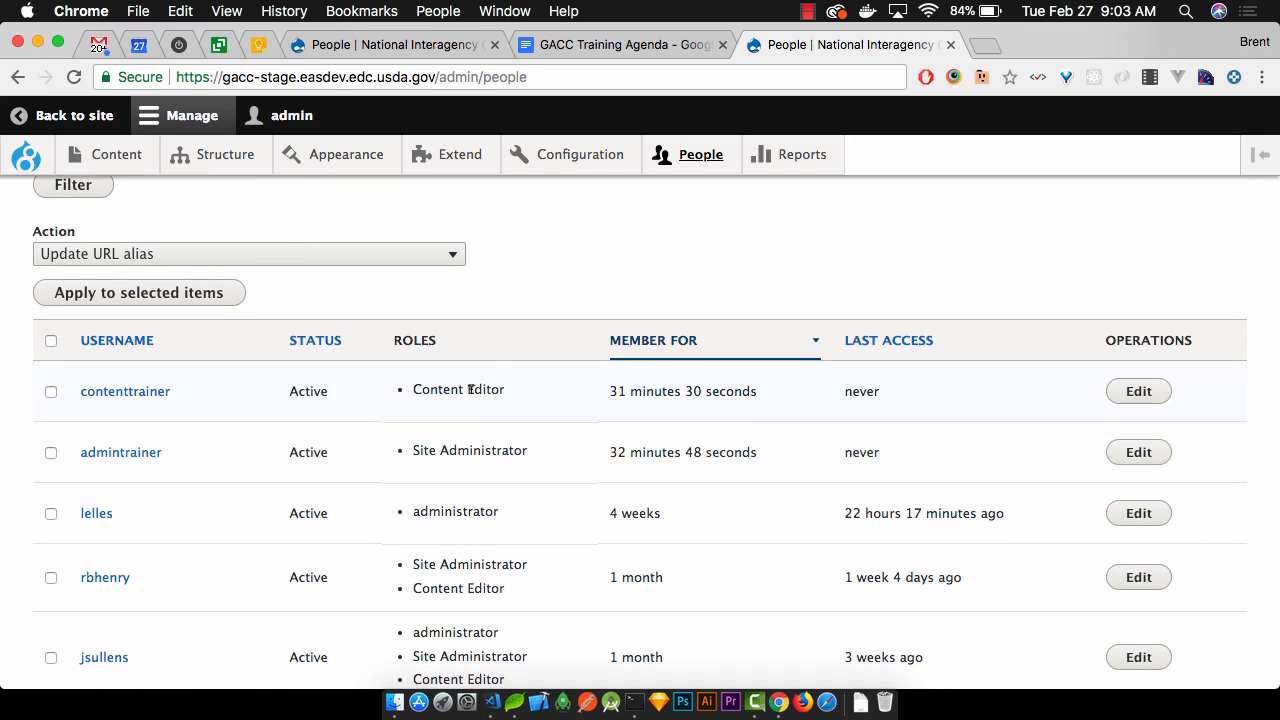
{"action": "scroll", "coordinate": [469, 397], "scroll_direction": "down", "scroll_amount": 4}
{"action": "scroll", "coordinate": [469, 437], "scroll_direction": "down", "scroll_amount": 1}
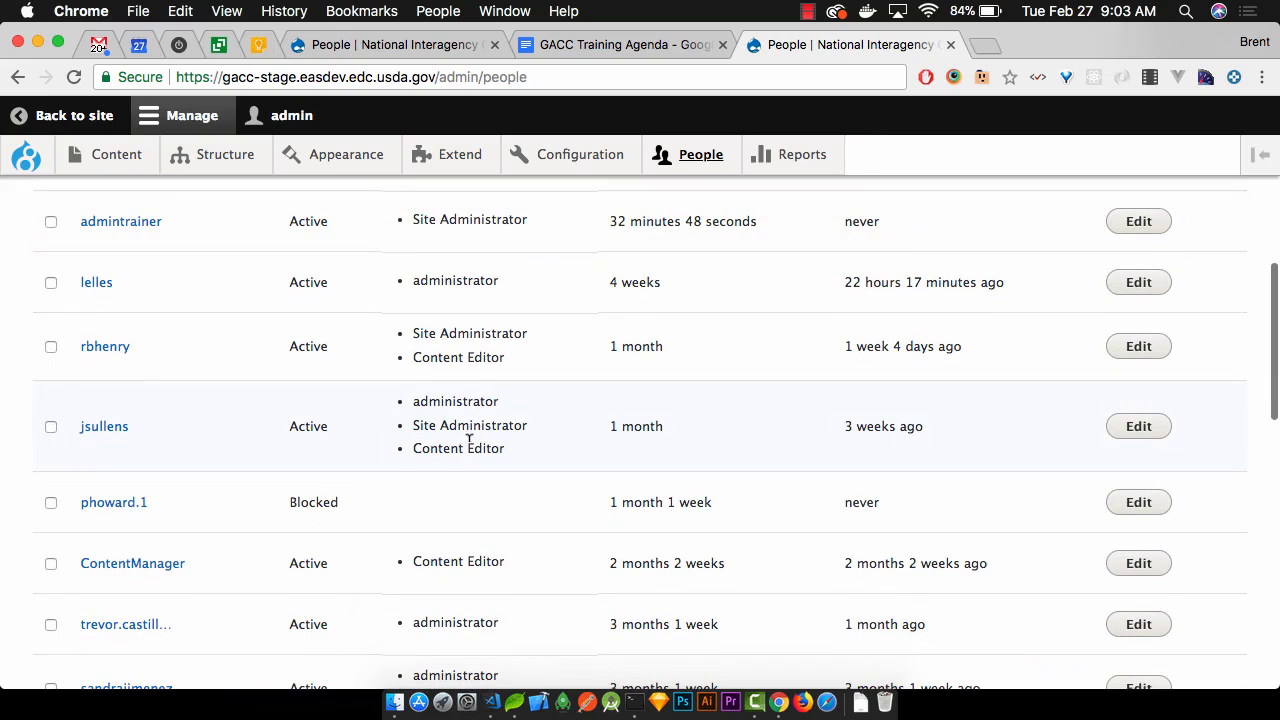
{"action": "scroll", "coordinate": [469, 437], "scroll_direction": "down", "scroll_amount": 7}
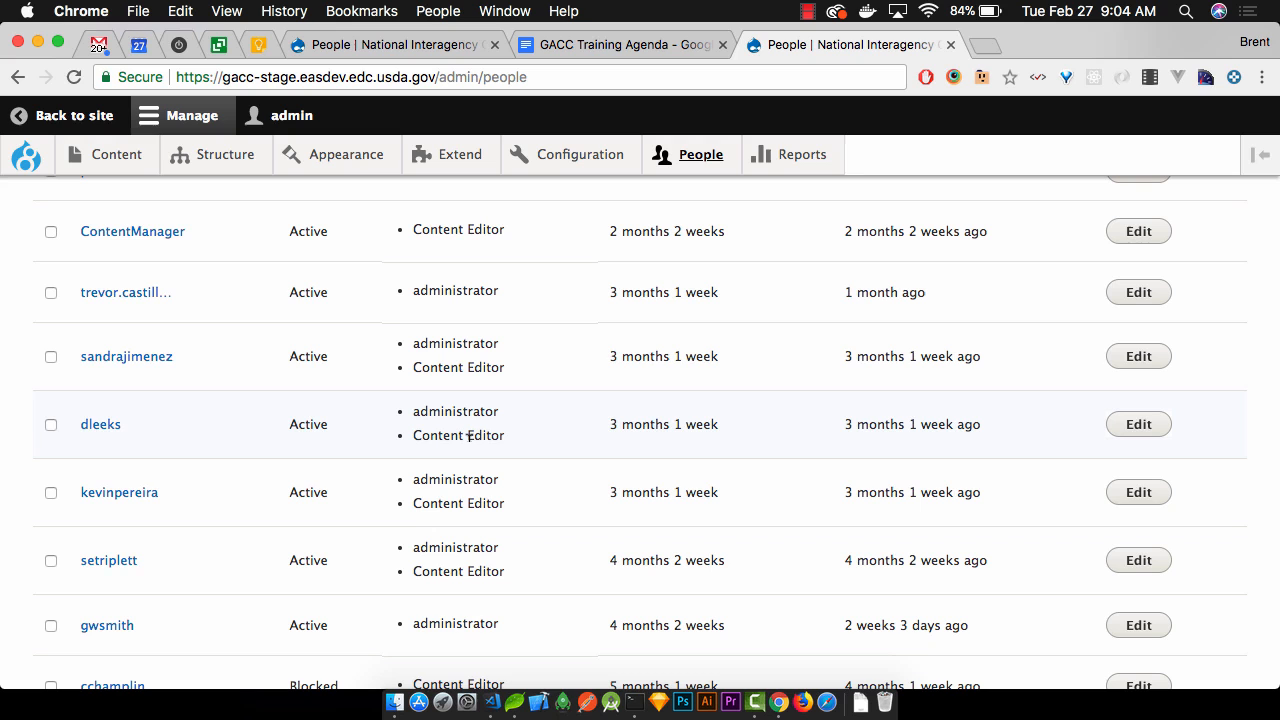
{"action": "scroll", "coordinate": [468, 436], "scroll_direction": "down", "scroll_amount": 5}
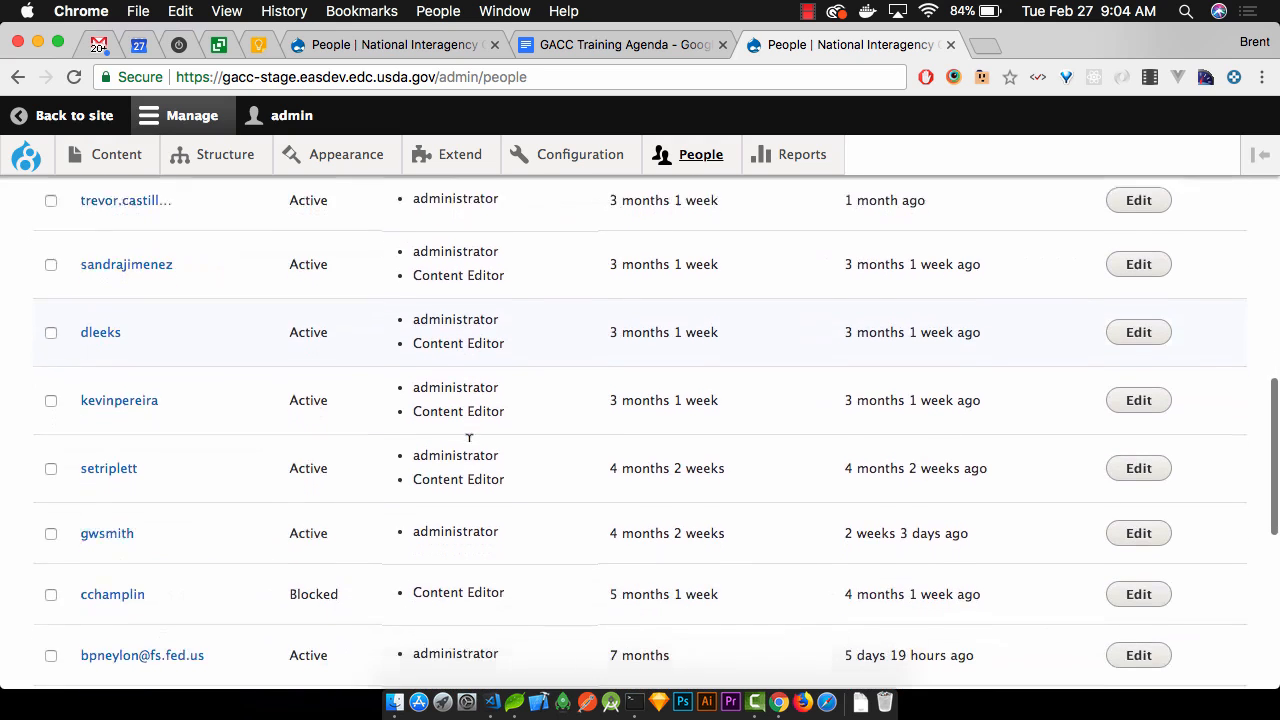
{"action": "scroll", "coordinate": [468, 440], "scroll_direction": "down", "scroll_amount": 8}
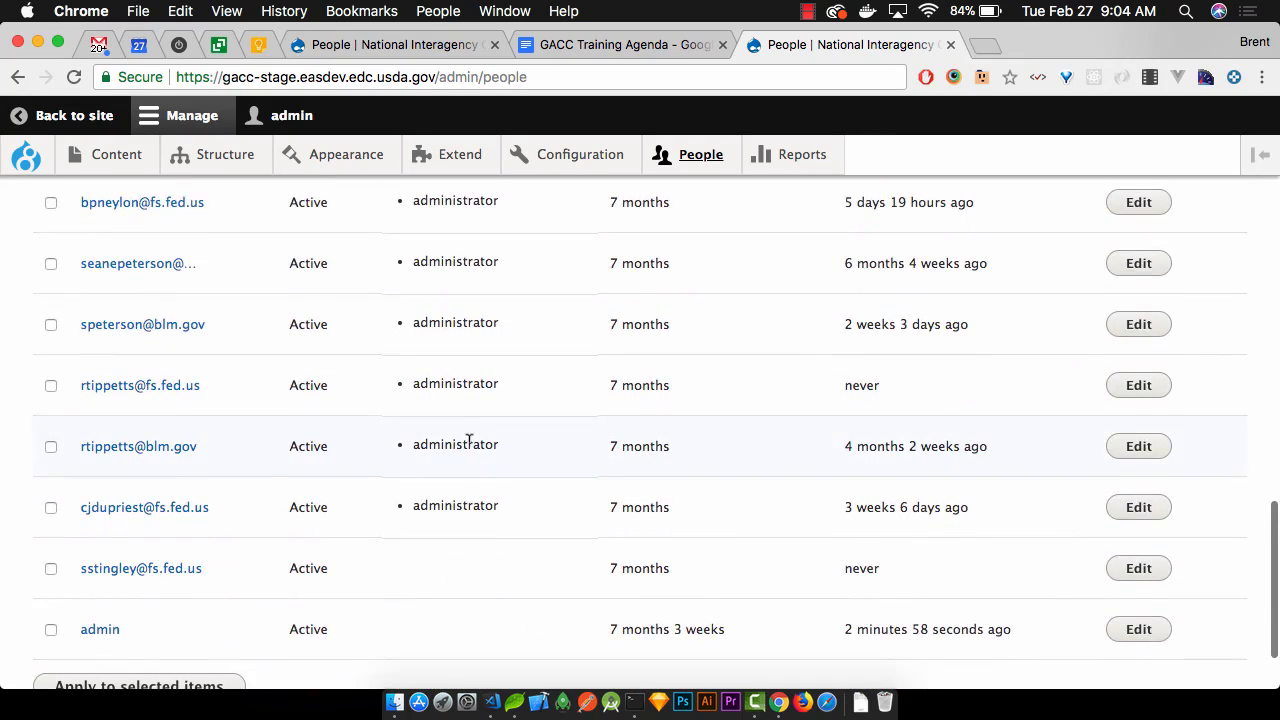
{"action": "scroll", "coordinate": [468, 440], "scroll_direction": "up", "scroll_amount": 12}
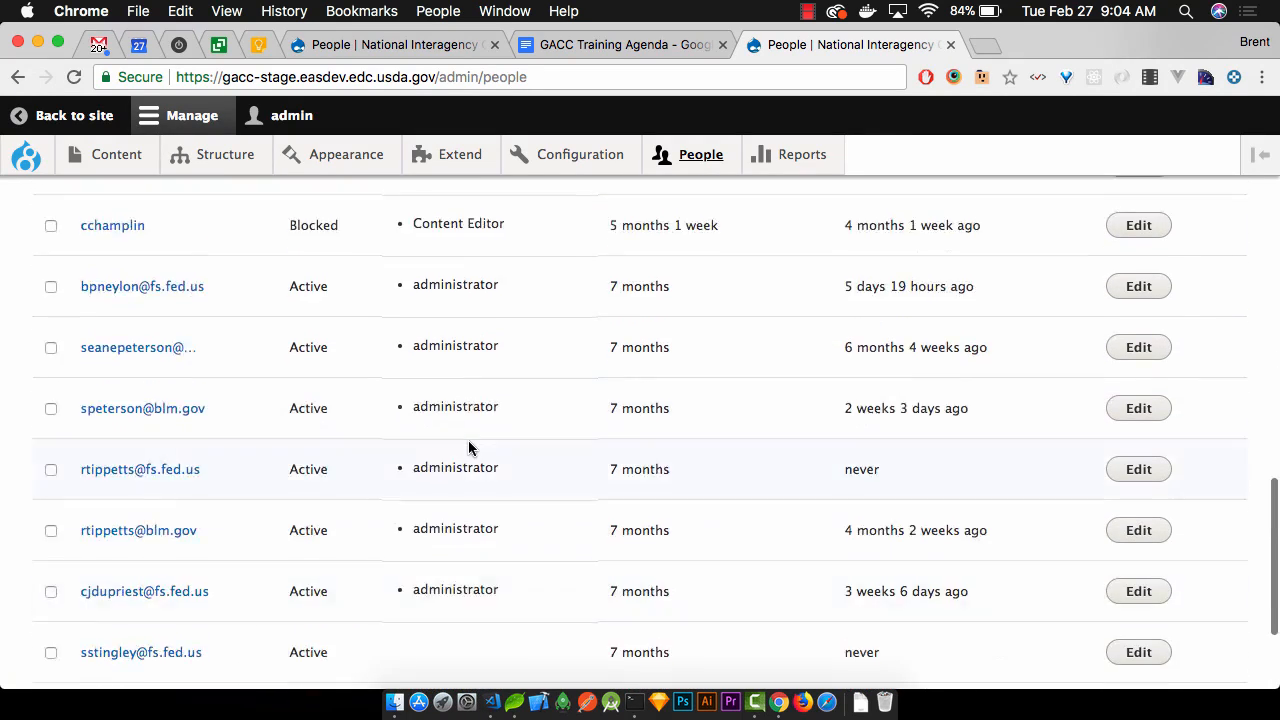
{"action": "scroll", "coordinate": [468, 445], "scroll_direction": "up", "scroll_amount": 8}
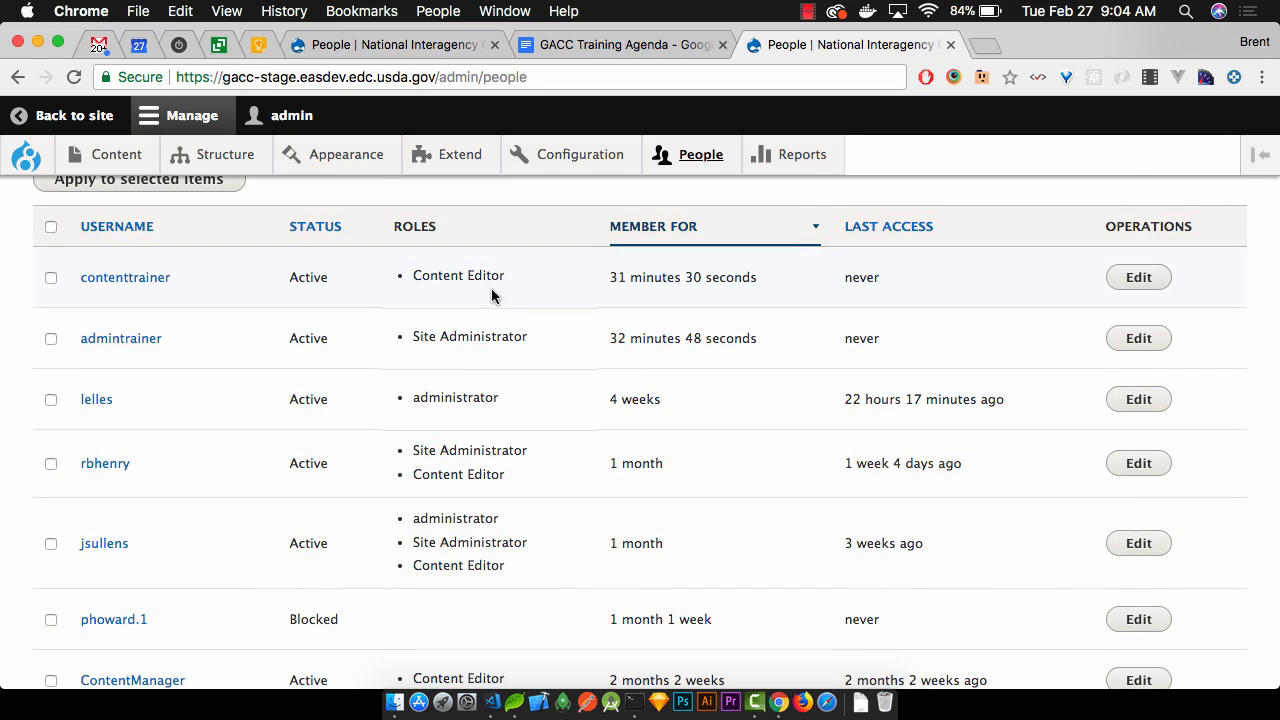
{"action": "scroll", "coordinate": [491, 288], "scroll_direction": "up", "scroll_amount": 5}
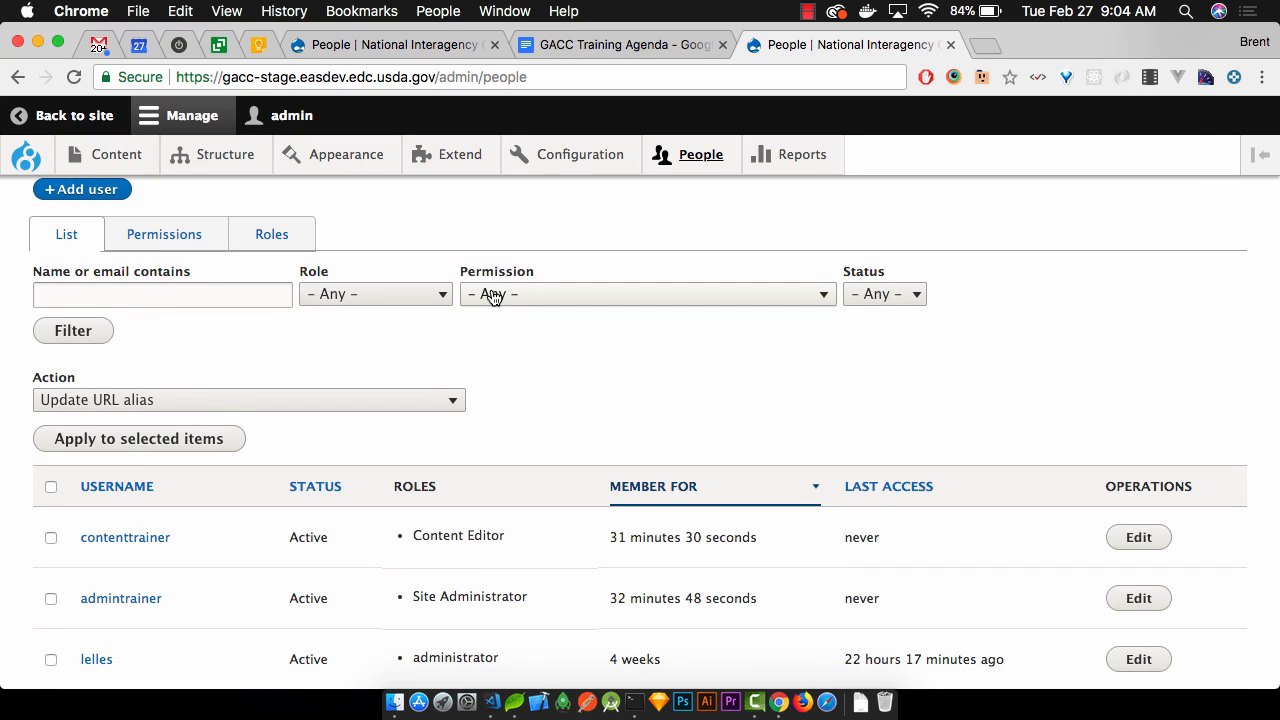
{"action": "scroll", "coordinate": [489, 294], "scroll_direction": "up", "scroll_amount": 2}
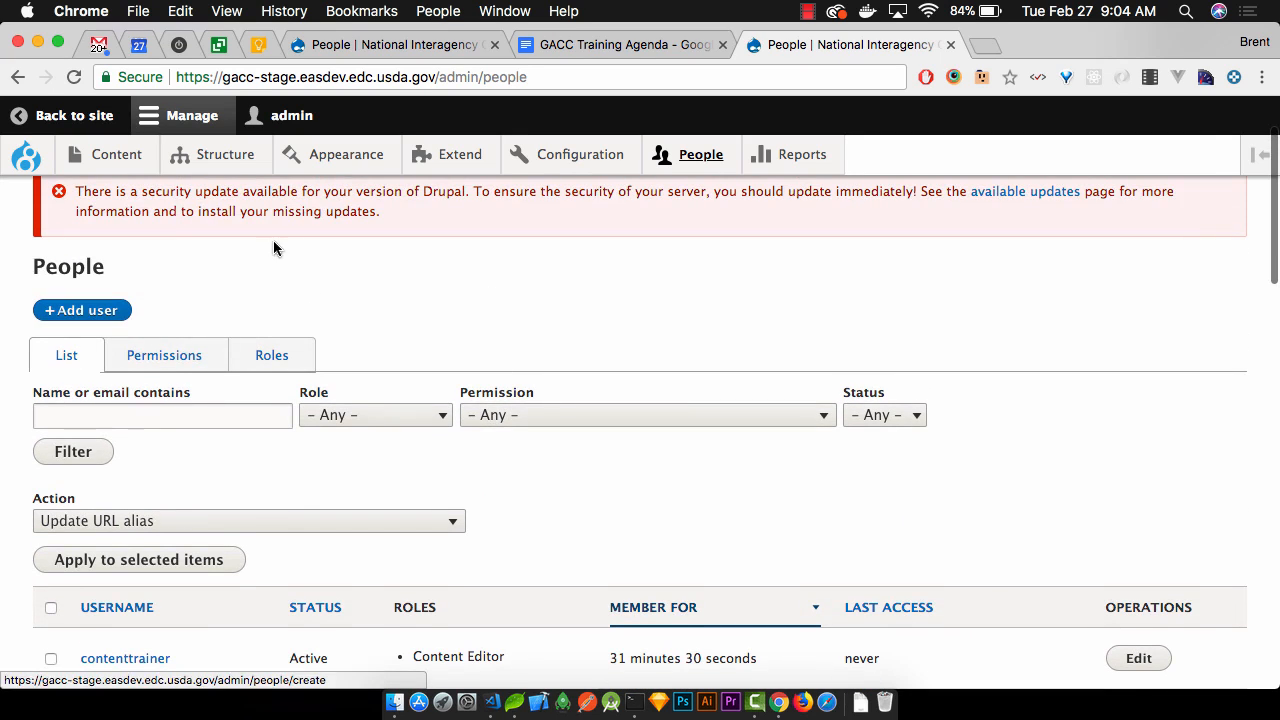
Start a new user with a test e-mail address and the username test
{"action": "mouse_move", "coordinate": [650, 157]}
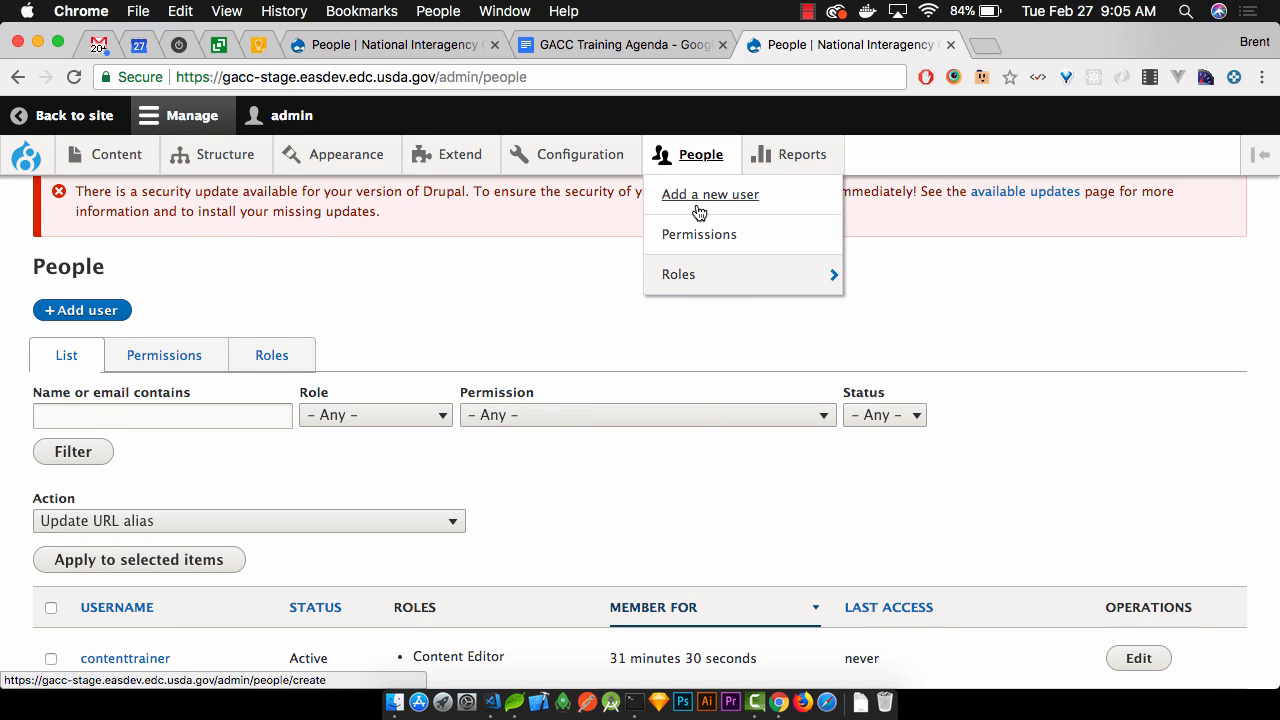
{"action": "left_click", "coordinate": [98, 311]}
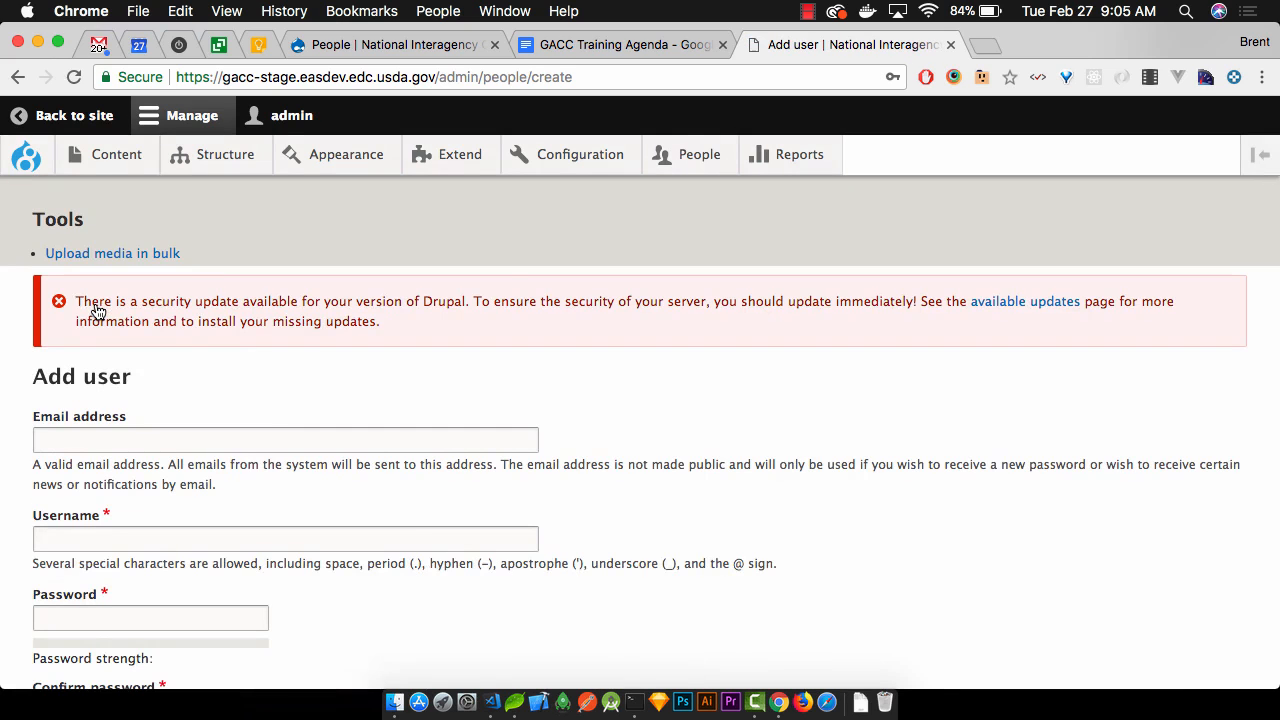
{"action": "scroll", "coordinate": [208, 366], "scroll_direction": "down", "scroll_amount": 3}
{"action": "left_click", "coordinate": [210, 318]}
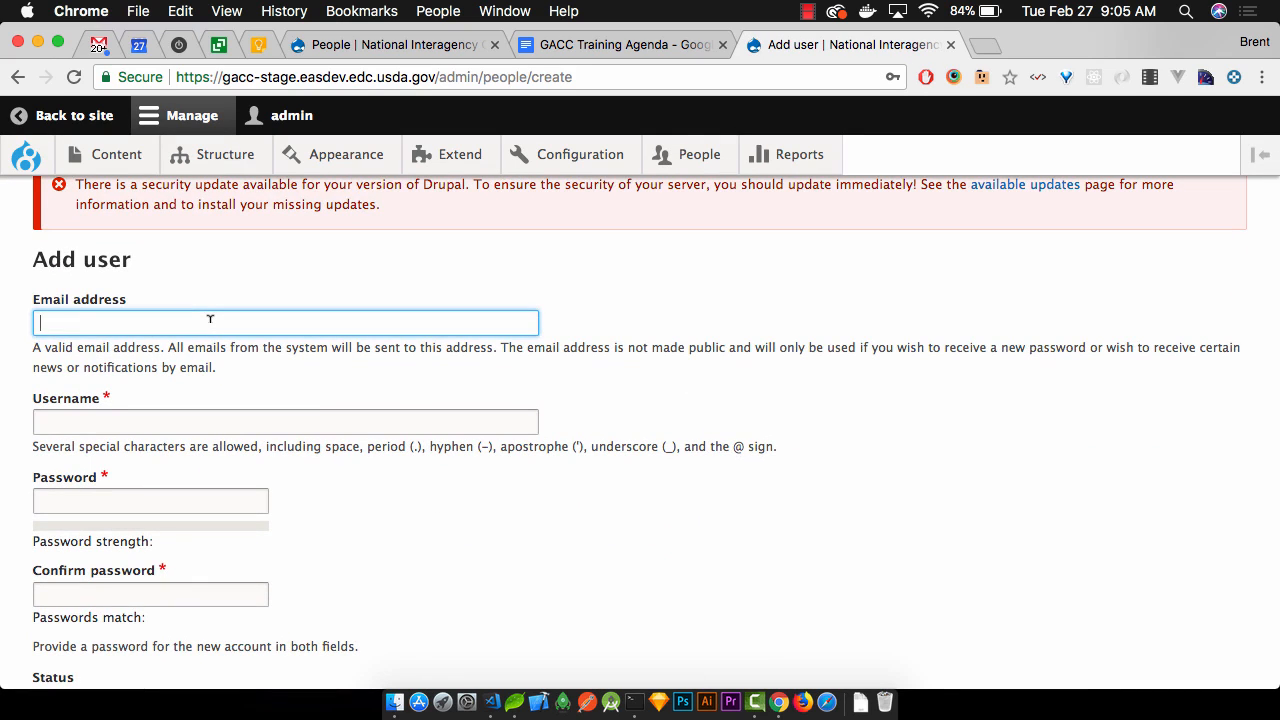
{"action": "type", "text": "test"}
{"action": "key", "text": "Down"}
{"action": "key", "text": "Return"}
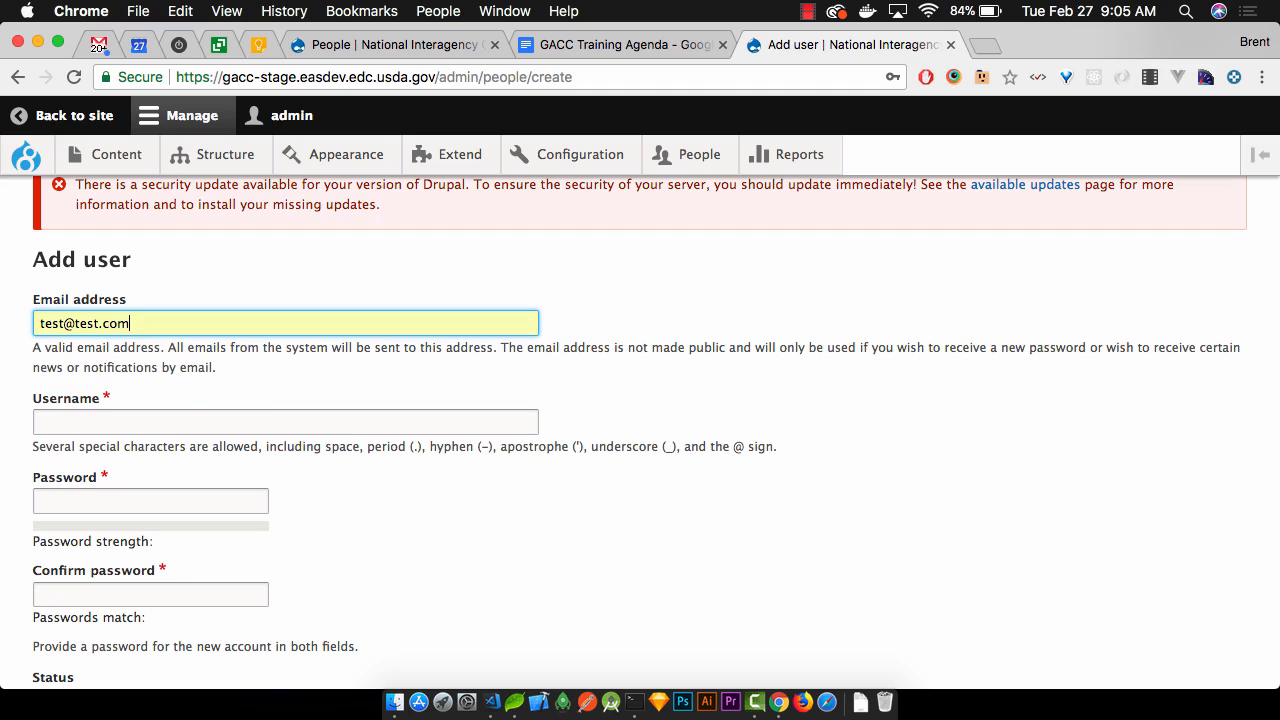
{"action": "left_click", "coordinate": [172, 420]}
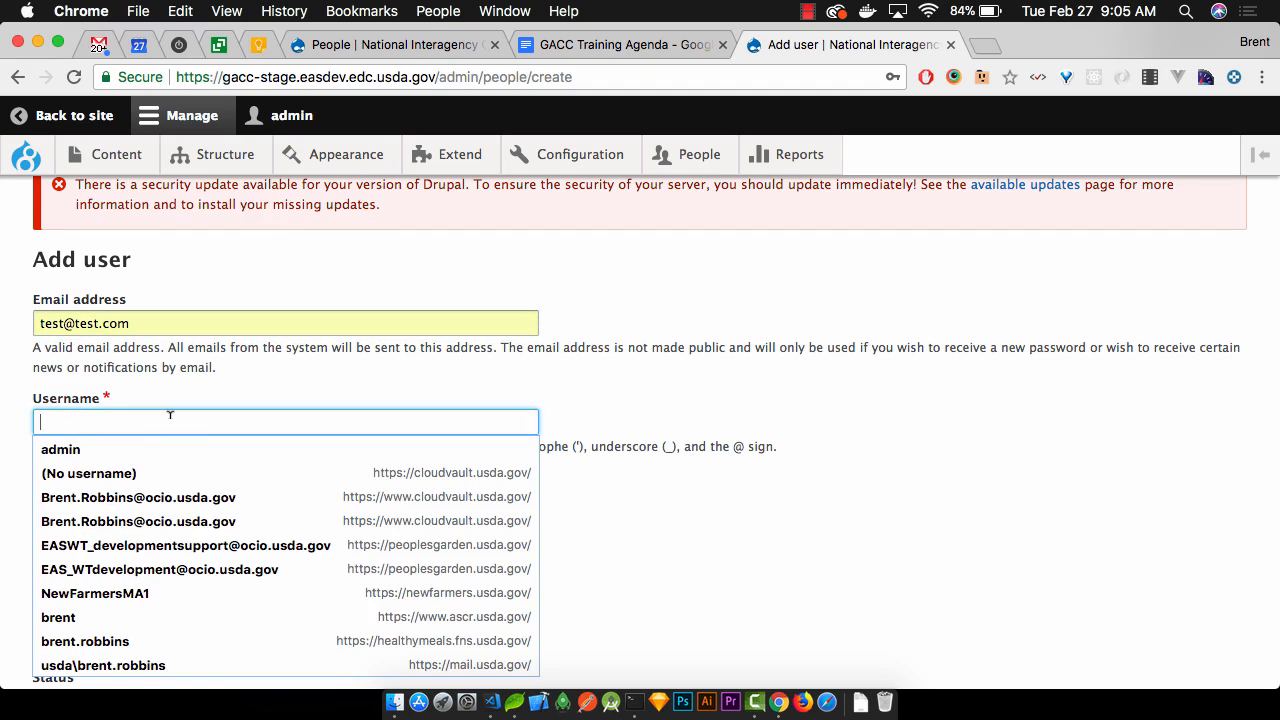
{"action": "type", "text": "test"}
{"action": "left_click", "coordinate": [728, 346]}
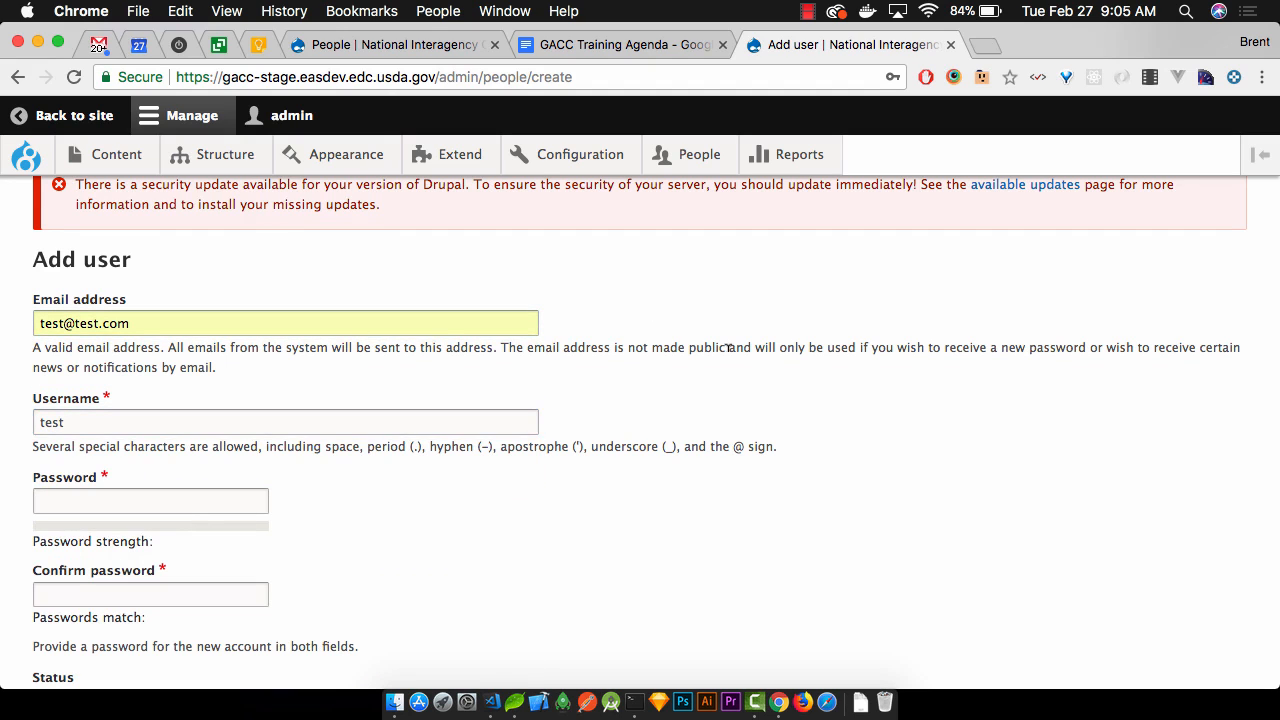
Enter and confirm a matching password for the new account, rated Strong
{"action": "scroll", "coordinate": [708, 290], "scroll_direction": "down", "scroll_amount": 4}
{"action": "left_click", "coordinate": [113, 305]}
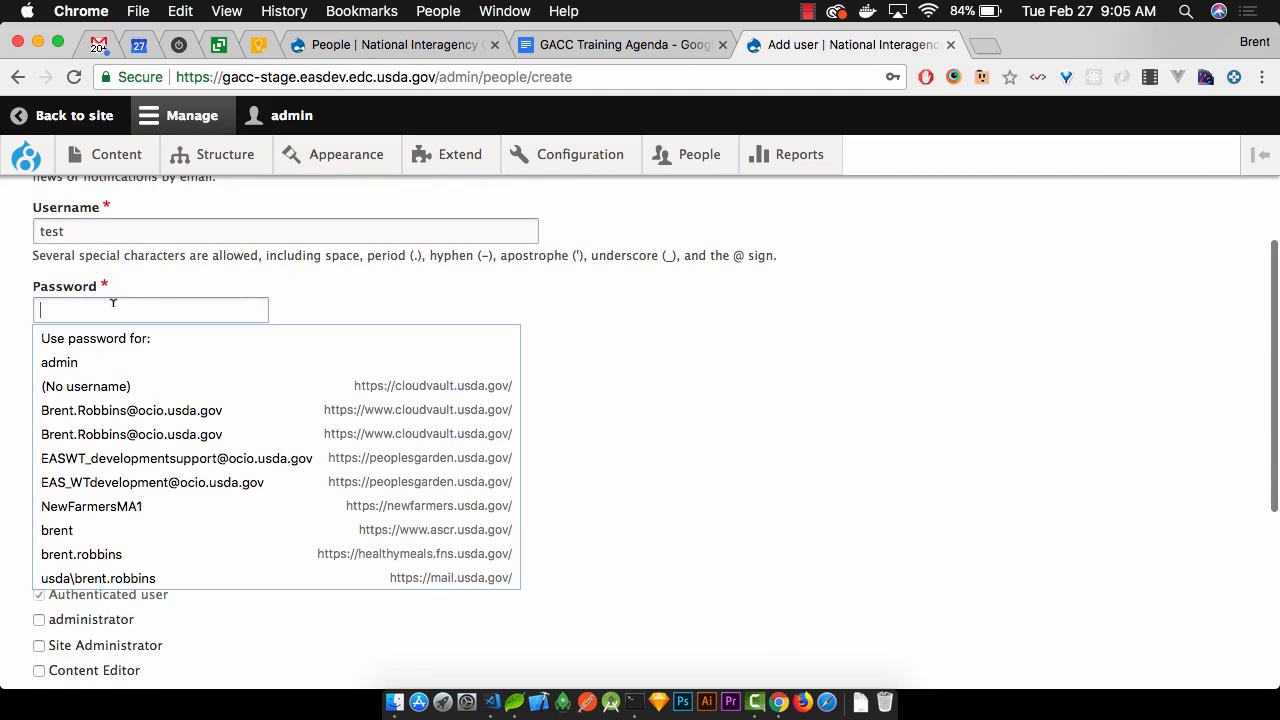
{"action": "type", "text": "•••••••••"}
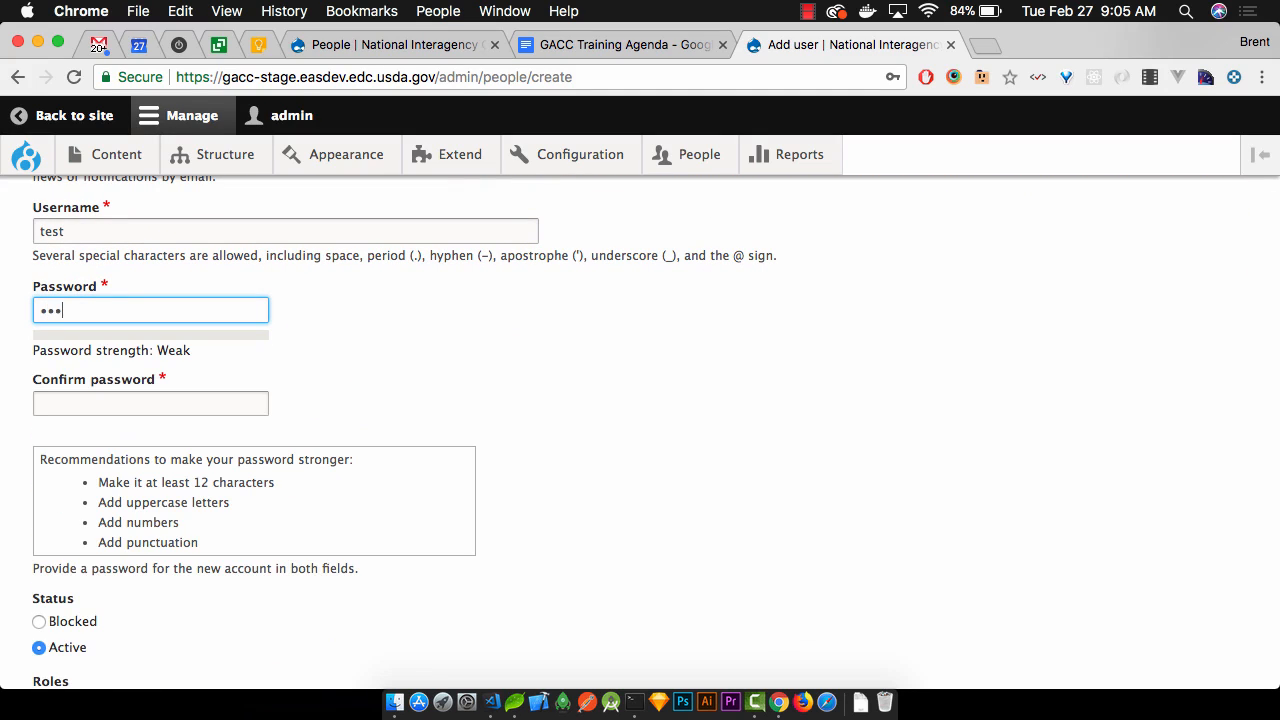
{"action": "type", "text": "••"}
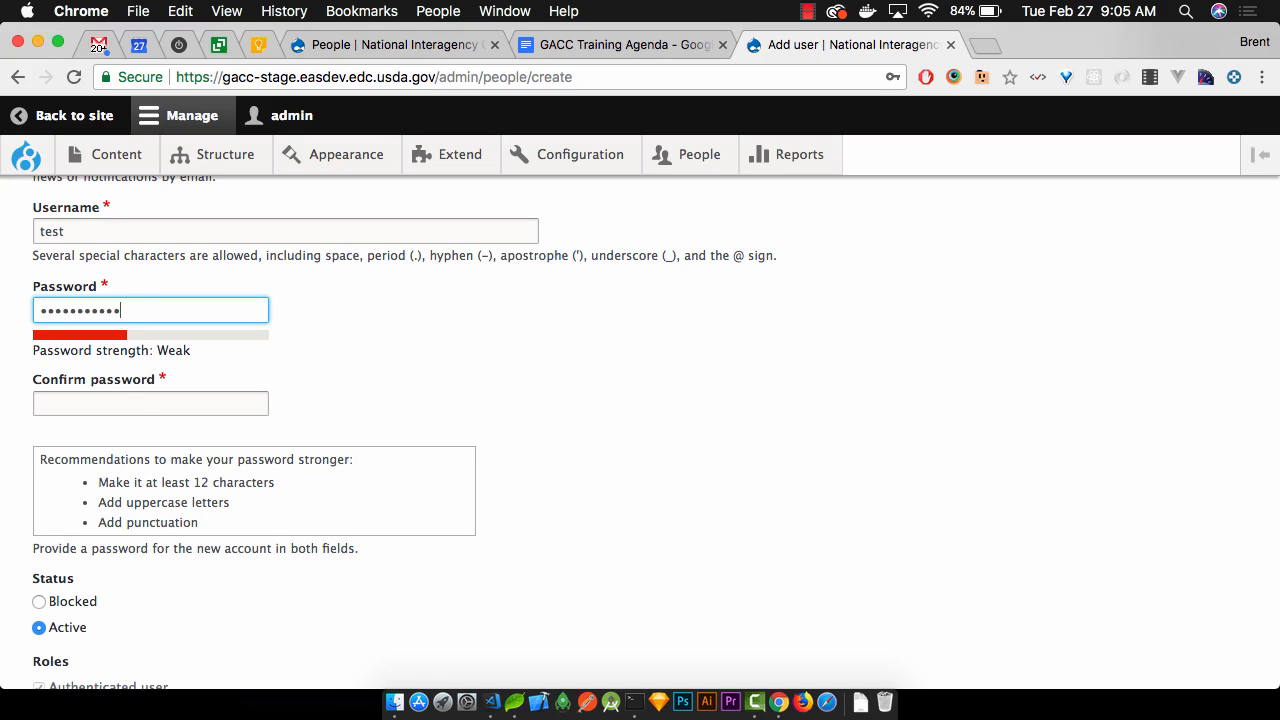
{"action": "left_click", "coordinate": [136, 406]}
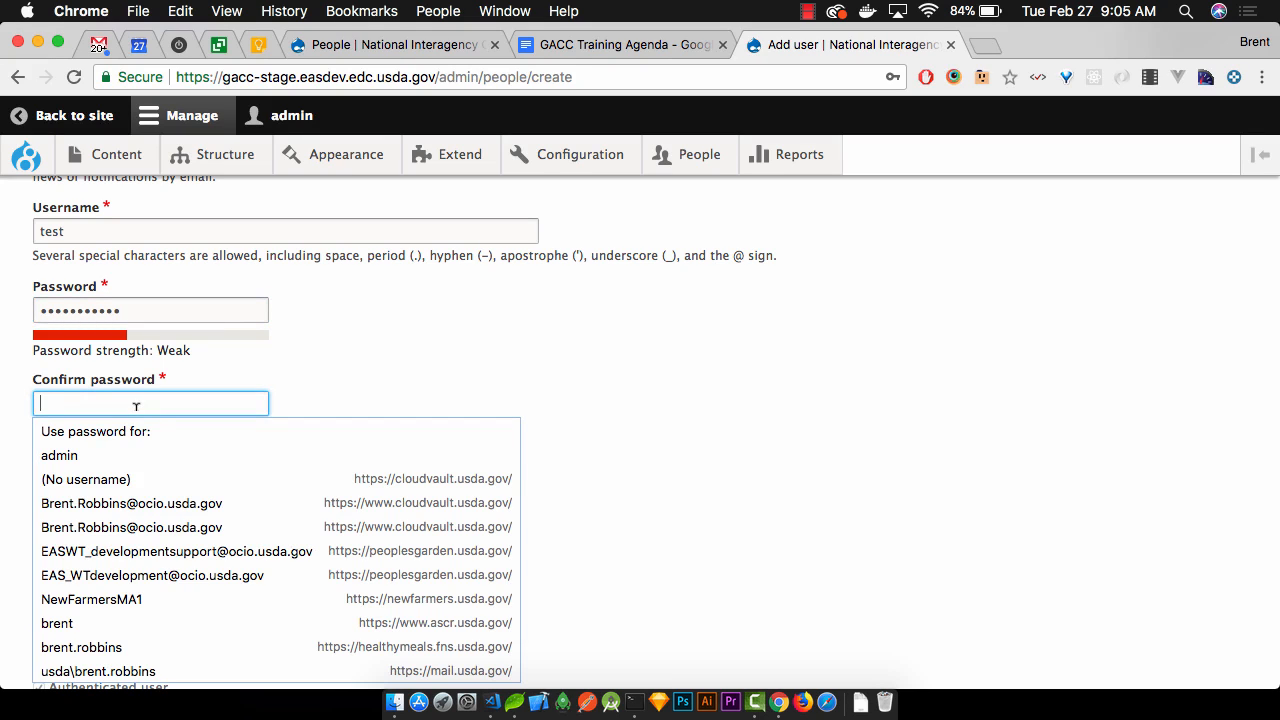
{"action": "type", "text": "••••••••••••"}
{"action": "key", "text": "BackSpace"}
{"action": "type", "text": "•"}
{"action": "left_click", "coordinate": [144, 303]}
{"action": "type", "text": "•"}
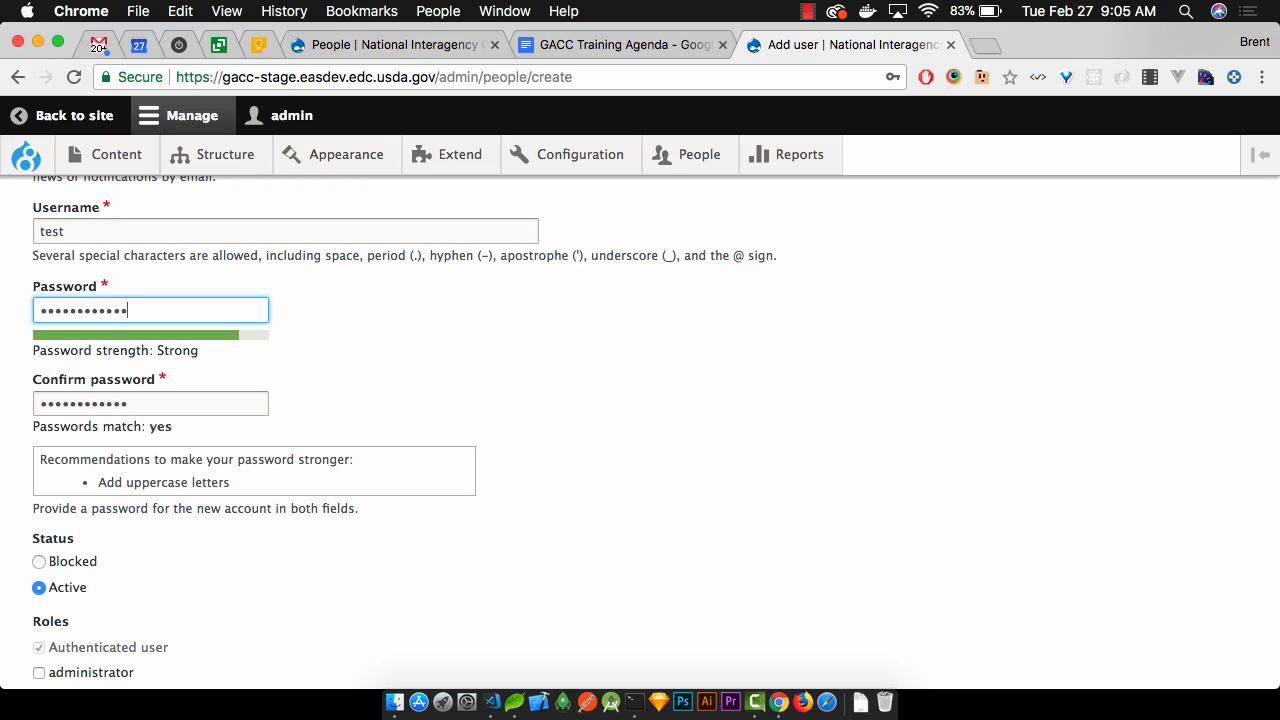
{"action": "scroll", "coordinate": [640, 430], "scroll_direction": "up", "scroll_amount": 1}
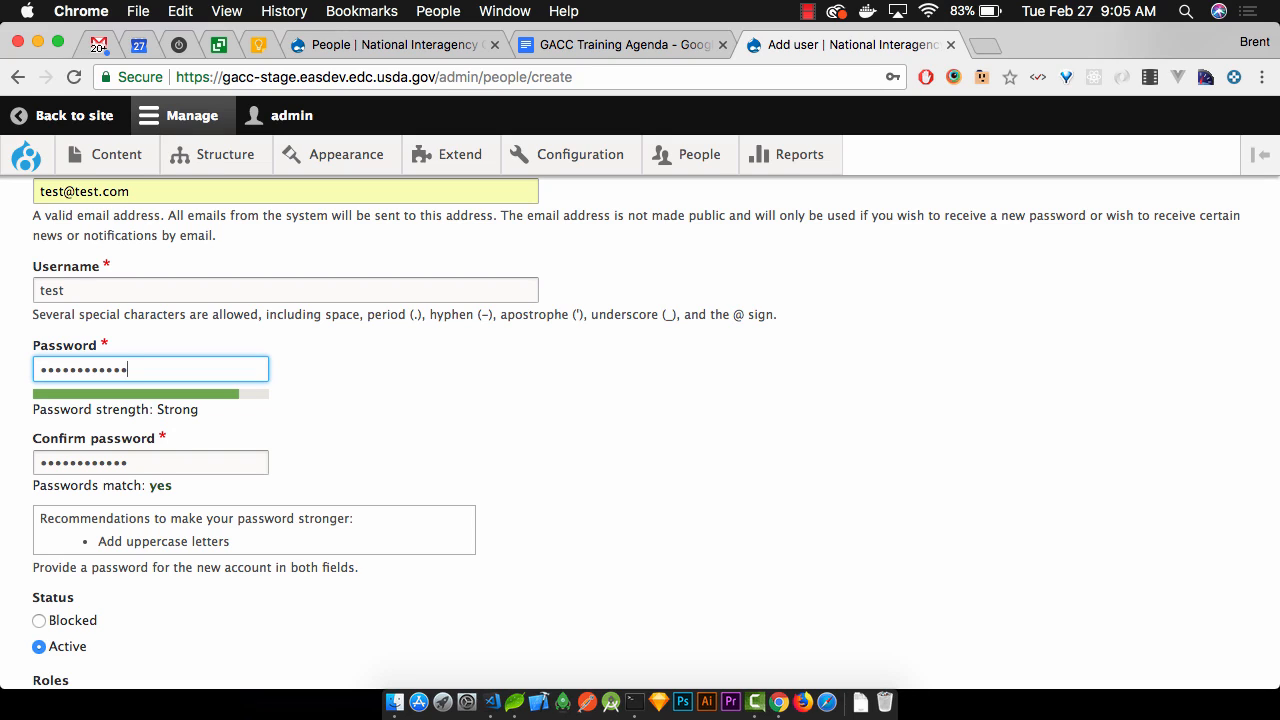
{"action": "scroll", "coordinate": [640, 430], "scroll_direction": "up", "scroll_amount": 1}
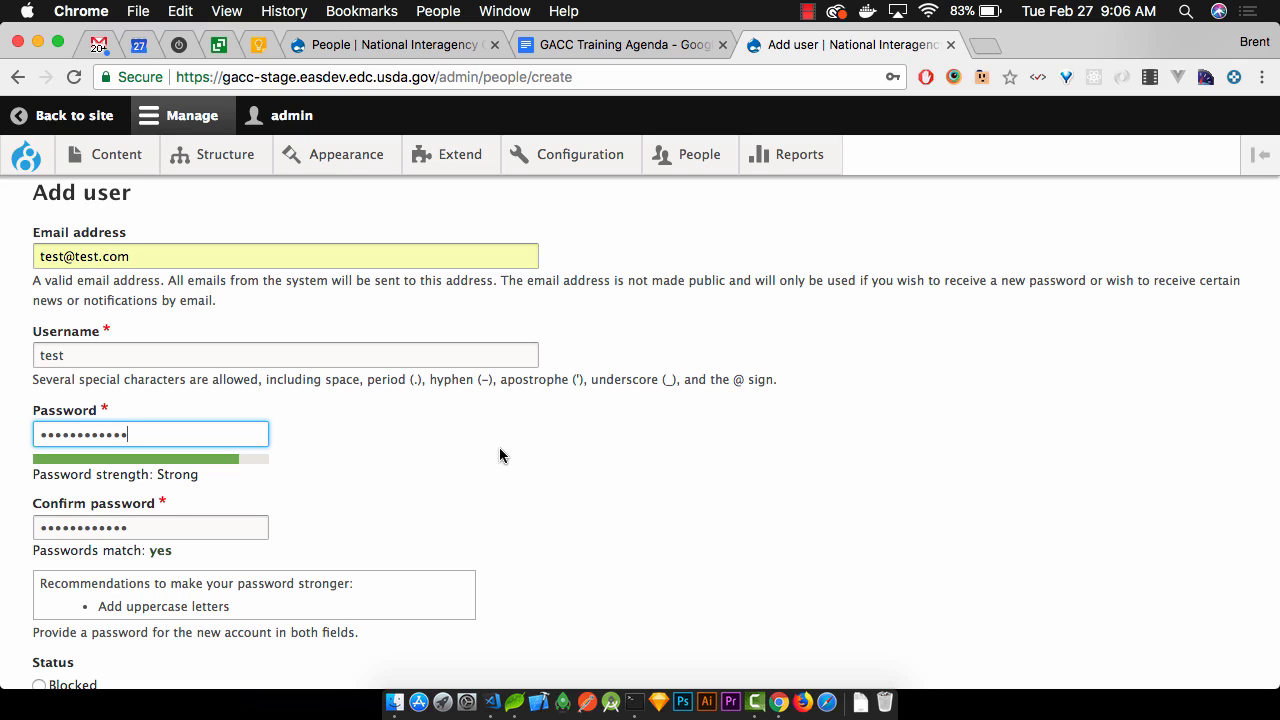
{"action": "scroll", "coordinate": [499, 448], "scroll_direction": "down", "scroll_amount": 4}
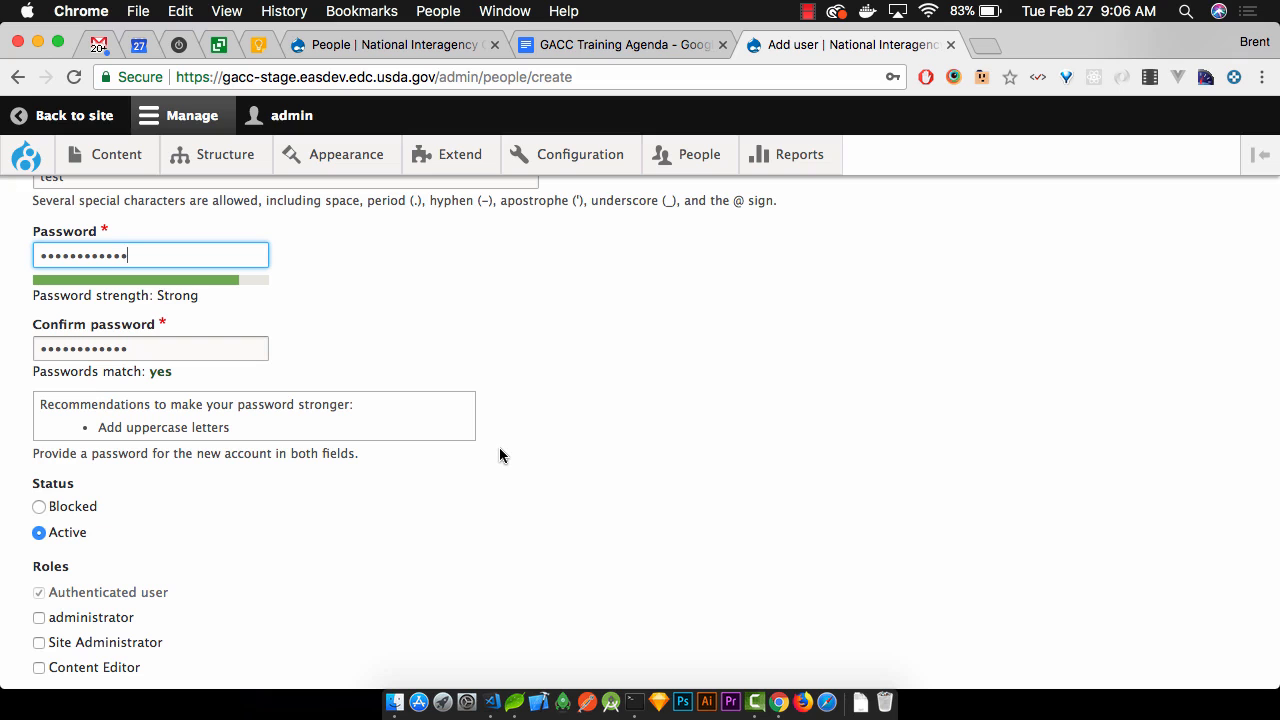
{"action": "scroll", "coordinate": [500, 455], "scroll_direction": "up", "scroll_amount": 4}
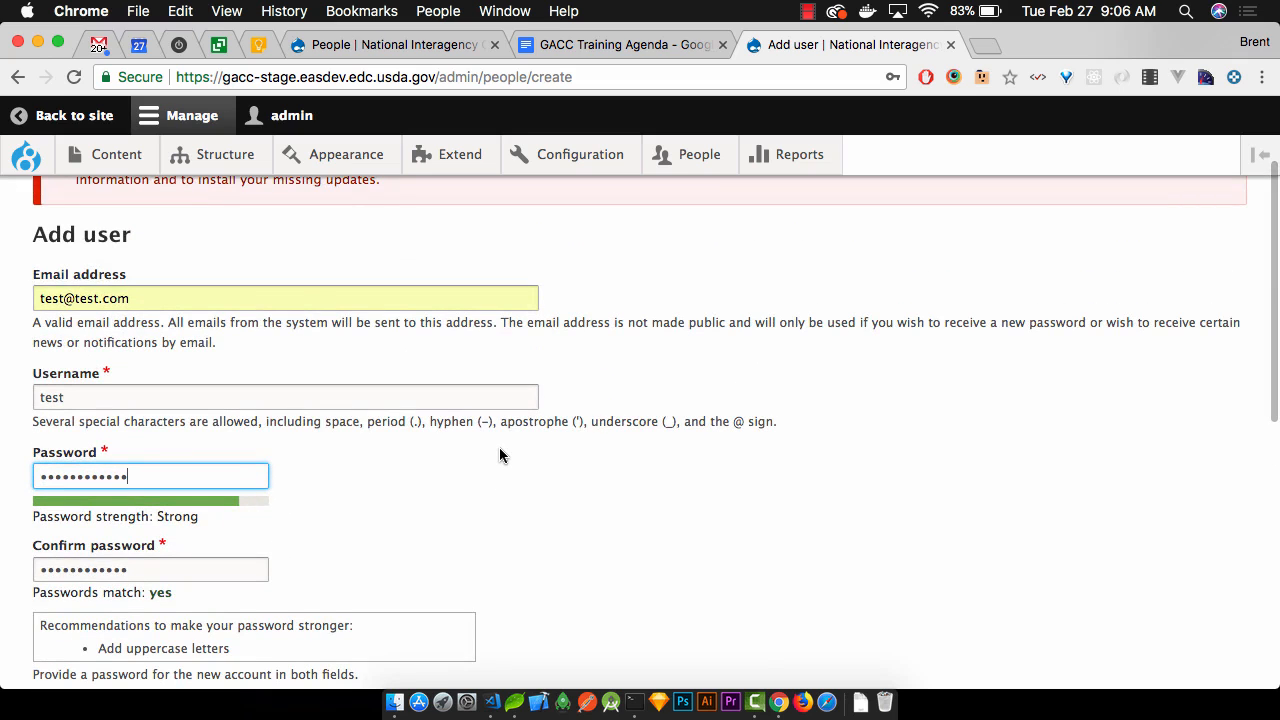
{"action": "scroll", "coordinate": [500, 455], "scroll_direction": "down", "scroll_amount": 5}
{"action": "scroll", "coordinate": [500, 455], "scroll_direction": "down", "scroll_amount": 3}
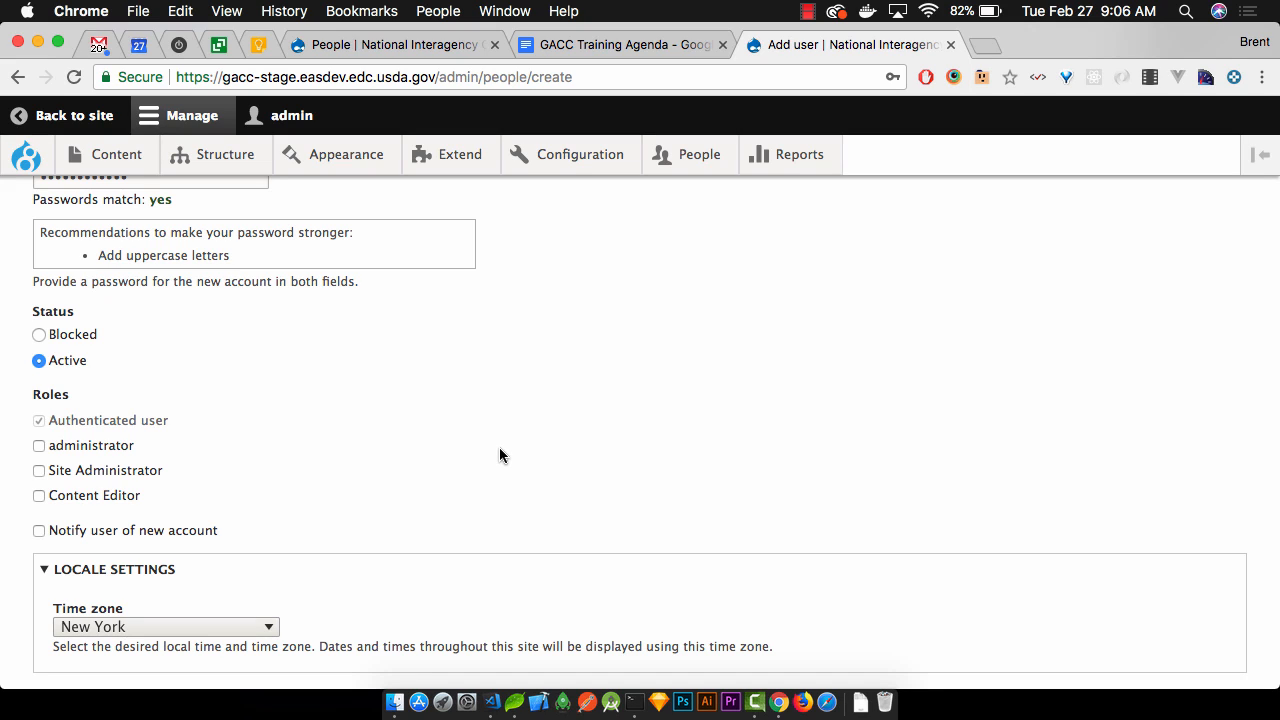
{"action": "scroll", "coordinate": [499, 455], "scroll_direction": "down", "scroll_amount": 1}
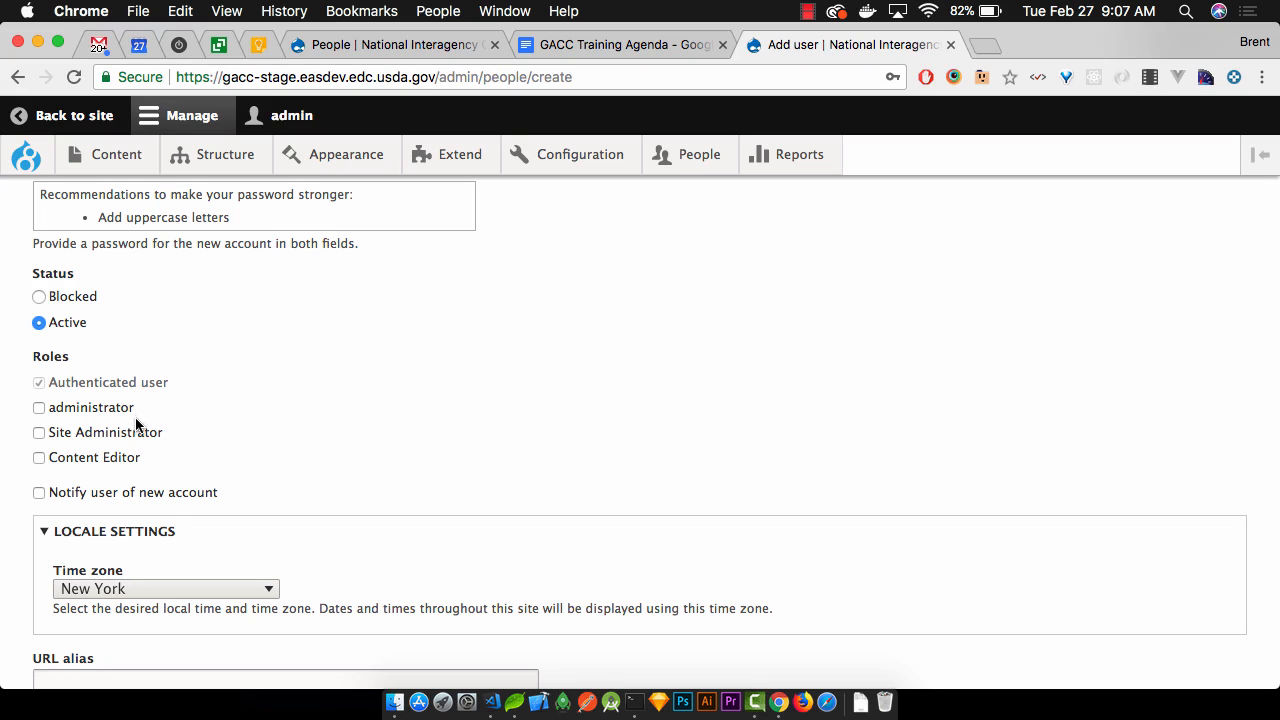
Give the new test user the Content Editor role
{"action": "scroll", "coordinate": [268, 404], "scroll_direction": "up", "scroll_amount": 5}
{"action": "scroll", "coordinate": [268, 404], "scroll_direction": "down", "scroll_amount": 2}
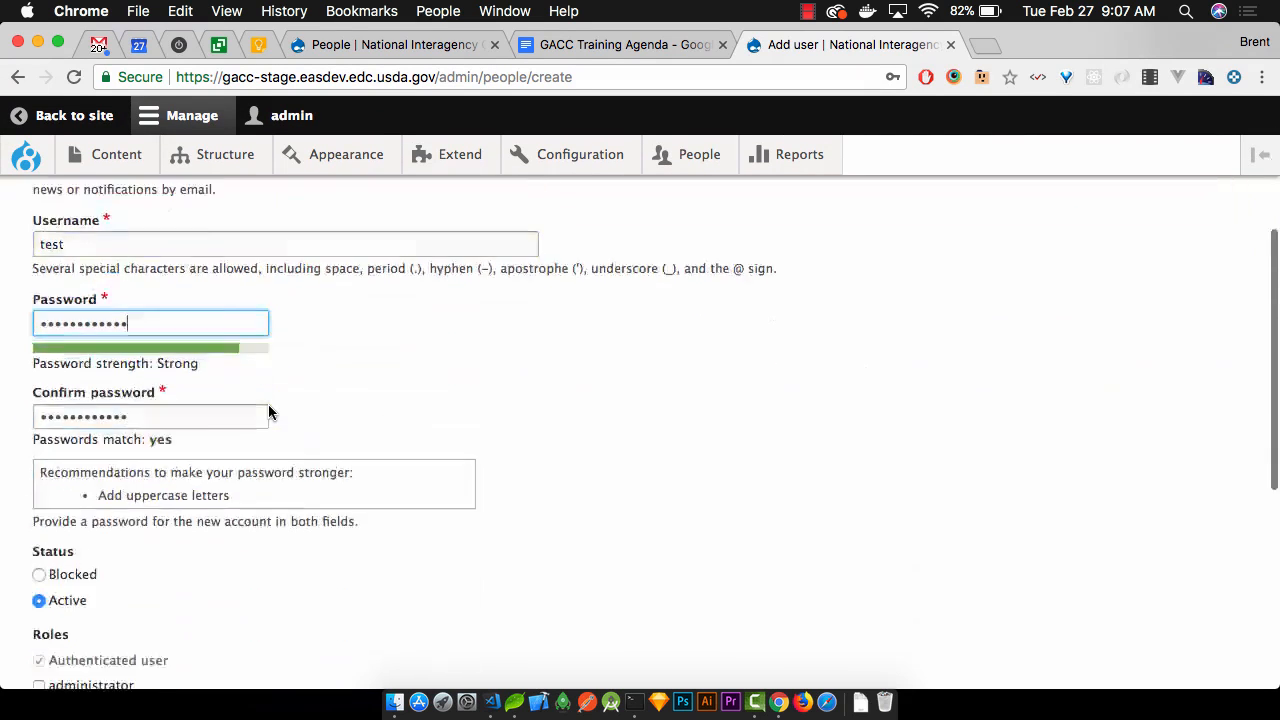
{"action": "scroll", "coordinate": [268, 406], "scroll_direction": "down", "scroll_amount": 5}
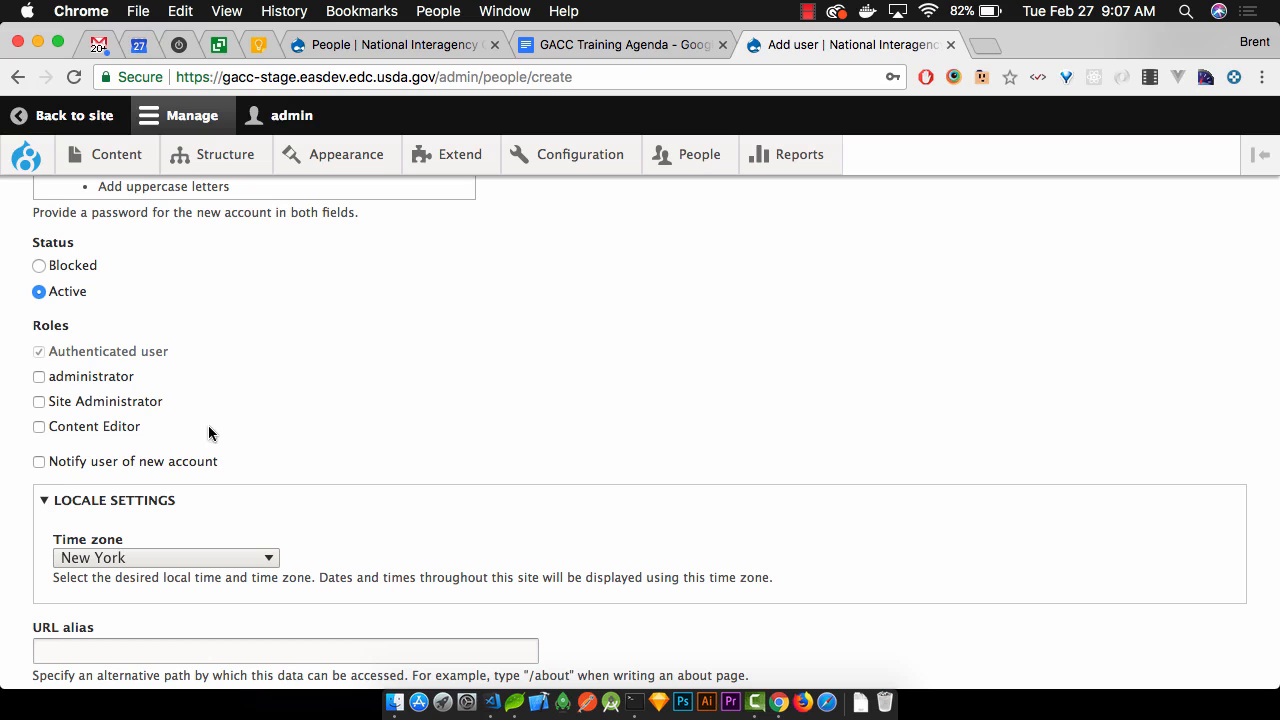
{"action": "left_click", "coordinate": [110, 426]}
{"action": "scroll", "coordinate": [228, 399], "scroll_direction": "down", "scroll_amount": 2}
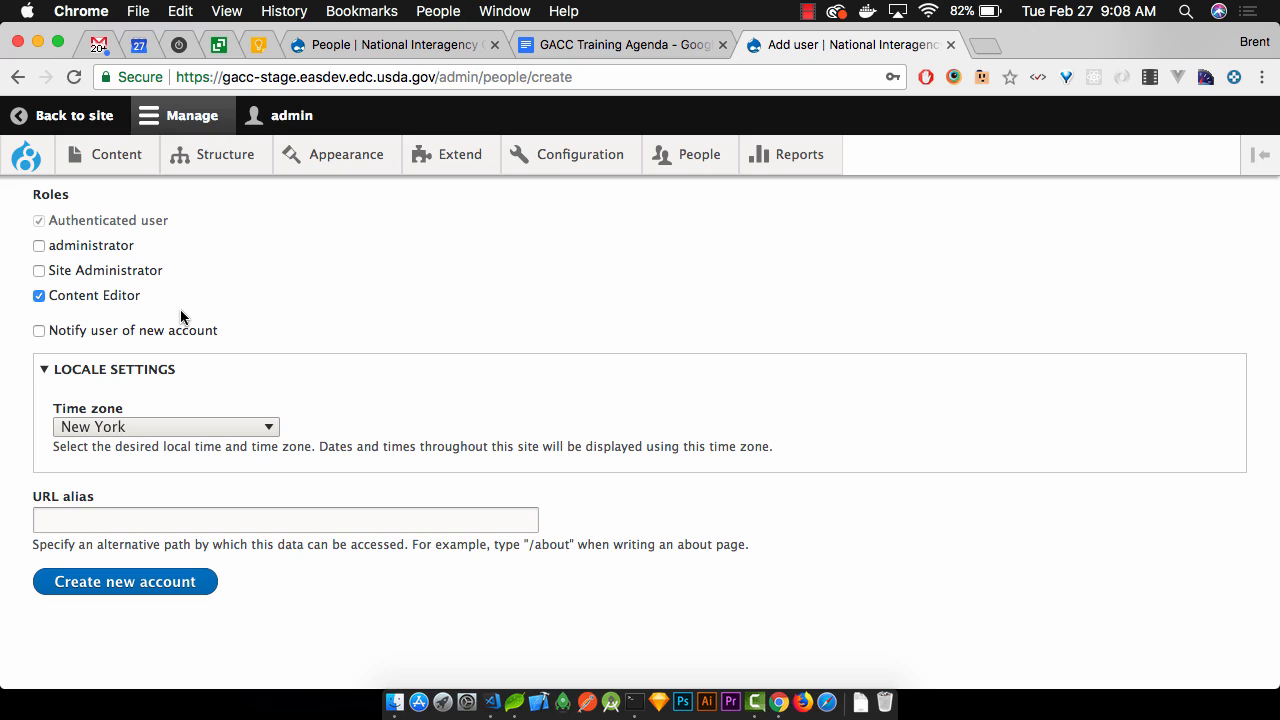
Collapse the Locale settings section and save the new test account
{"action": "scroll", "coordinate": [300, 327], "scroll_direction": "up", "scroll_amount": 2}
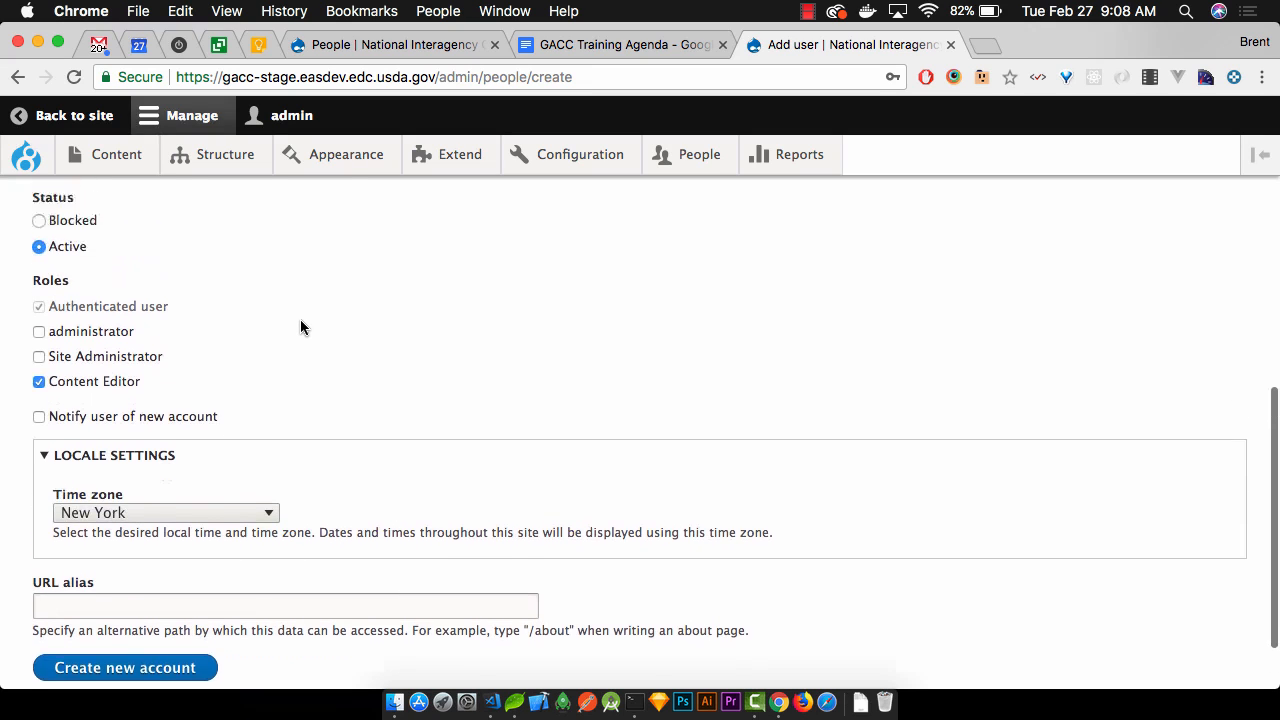
{"action": "scroll", "coordinate": [300, 327], "scroll_direction": "down", "scroll_amount": 3}
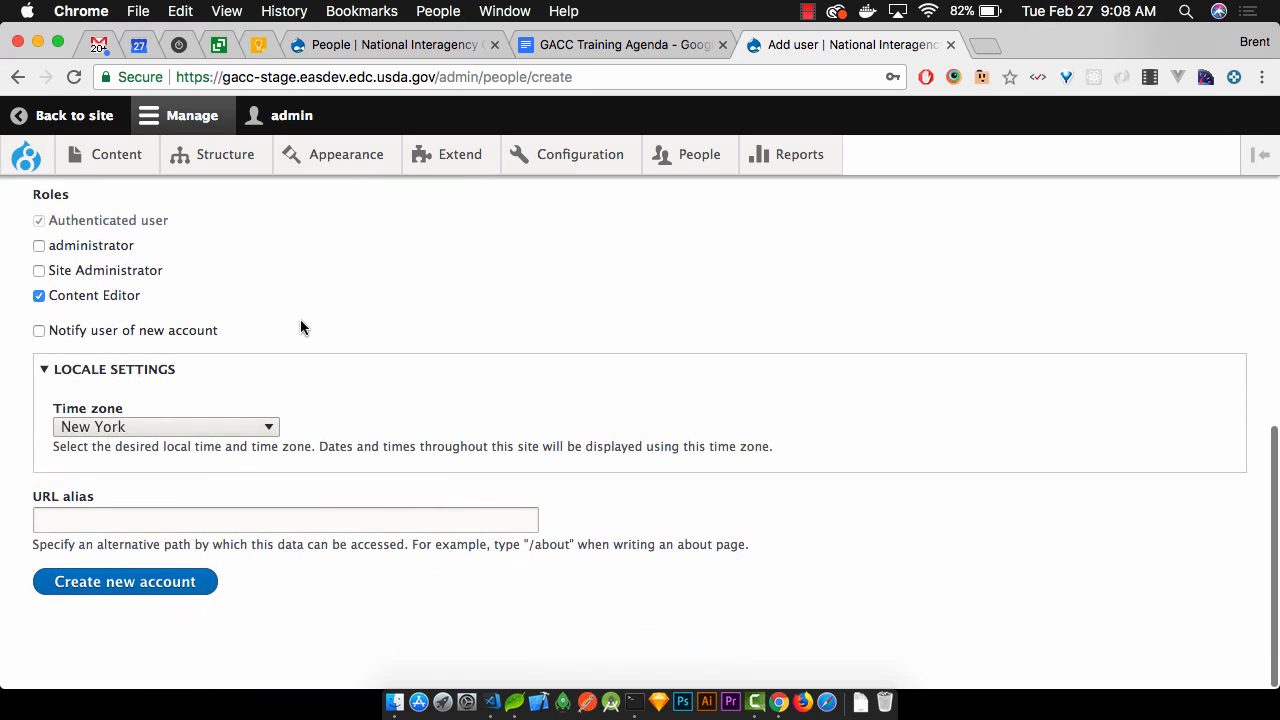
{"action": "left_click", "coordinate": [153, 377]}
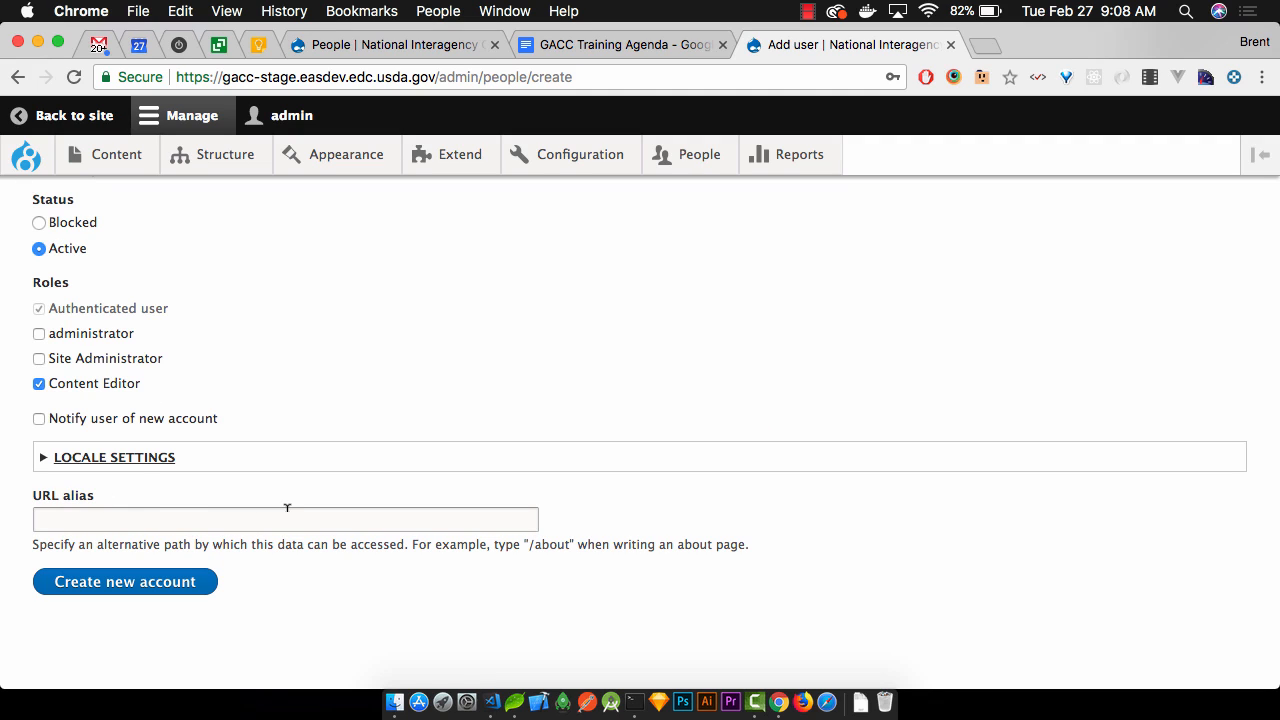
{"action": "left_click", "coordinate": [150, 594]}
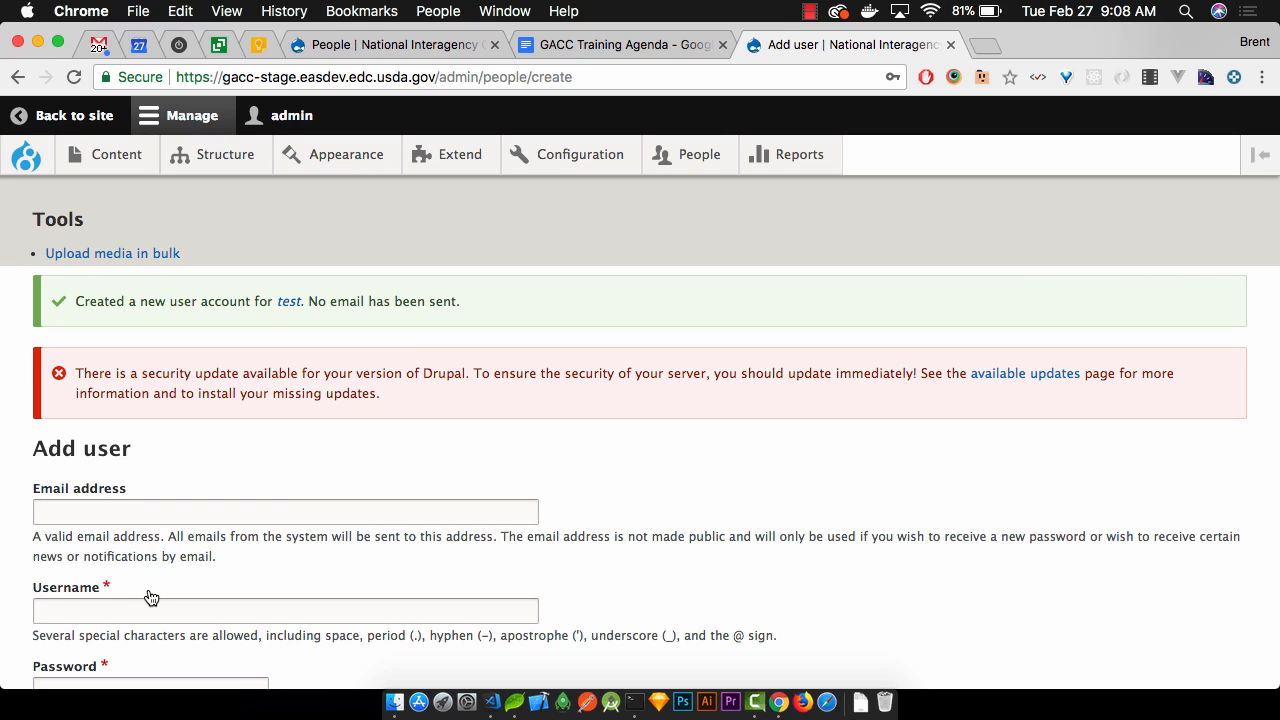
Go to the People list and check the test user is listed as an active Content Editor
{"action": "left_click", "coordinate": [699, 162]}
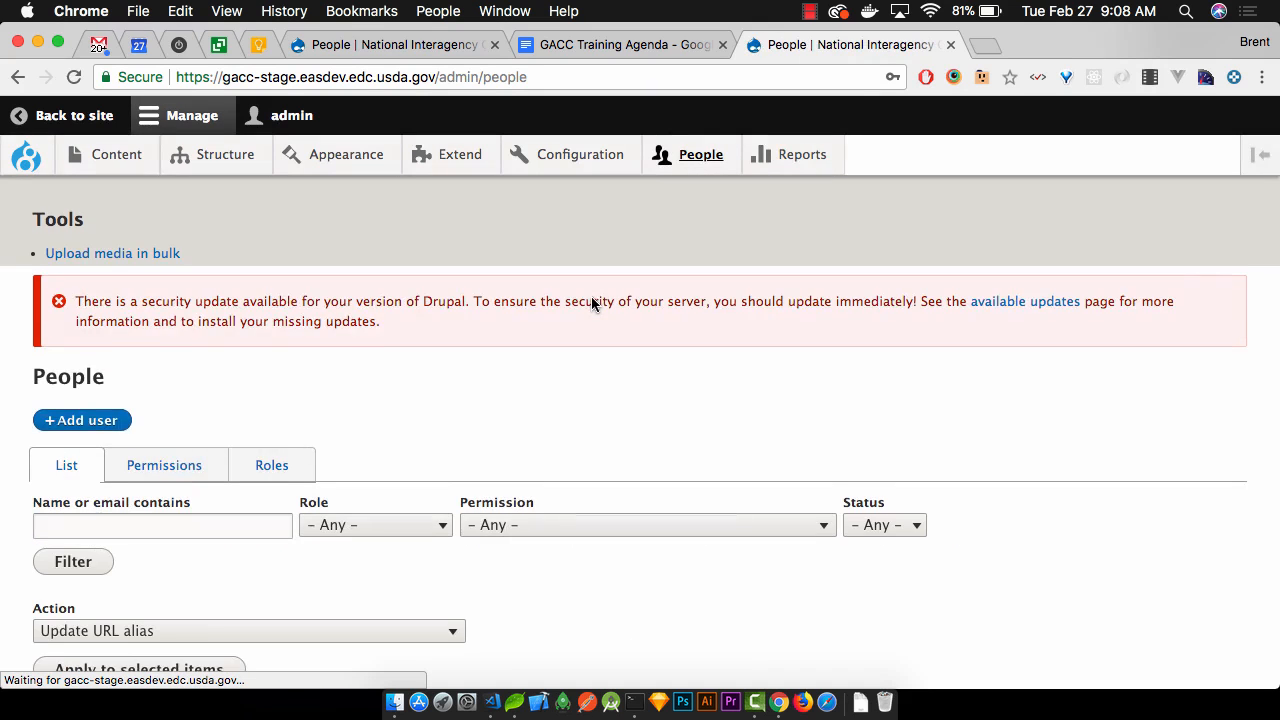
{"action": "scroll", "coordinate": [591, 296], "scroll_direction": "down", "scroll_amount": 5}
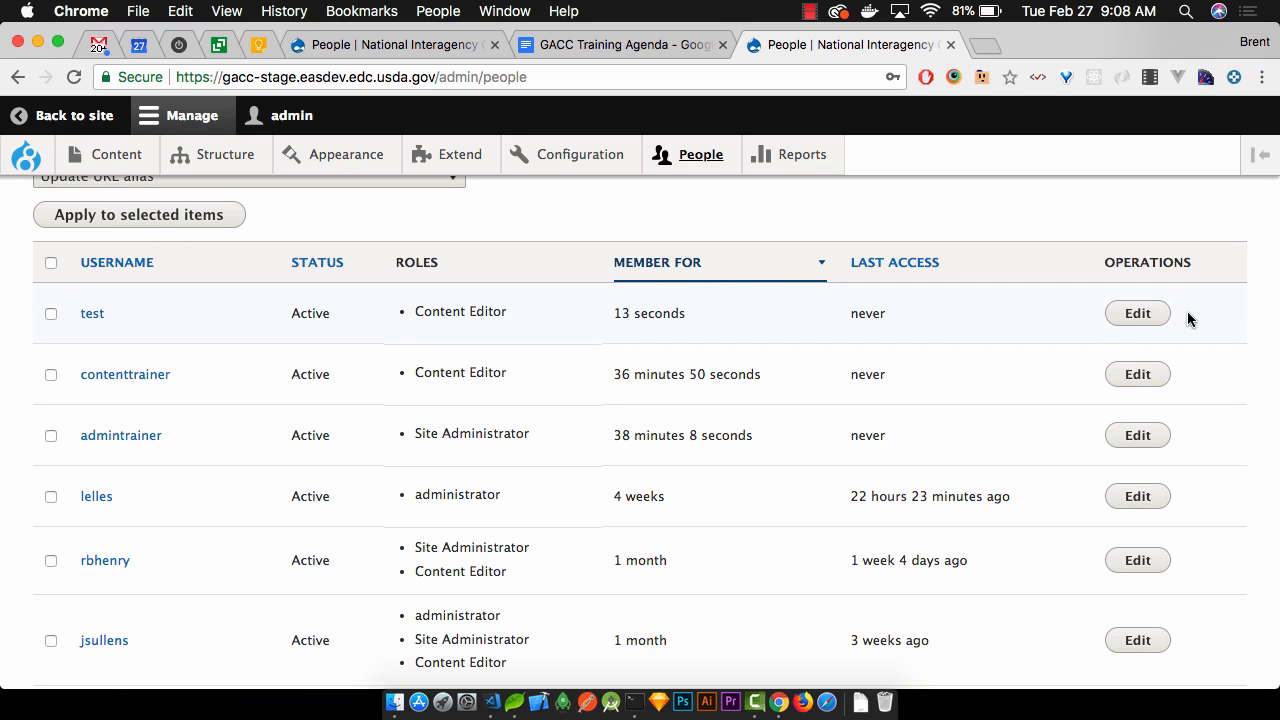
{"action": "scroll", "coordinate": [686, 451], "scroll_direction": "up", "scroll_amount": 3}
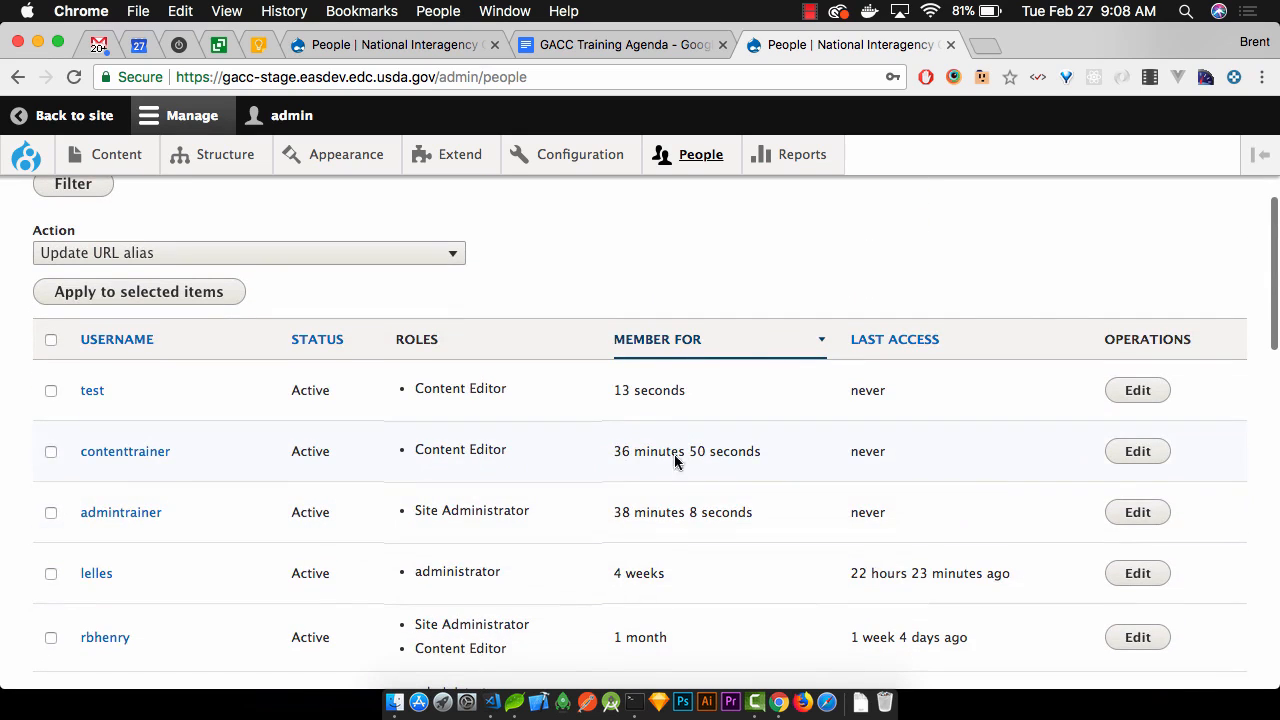
Tick the test user and apply the bulk action 'Cancel the selected user account(s)'
{"action": "left_click", "coordinate": [51, 391]}
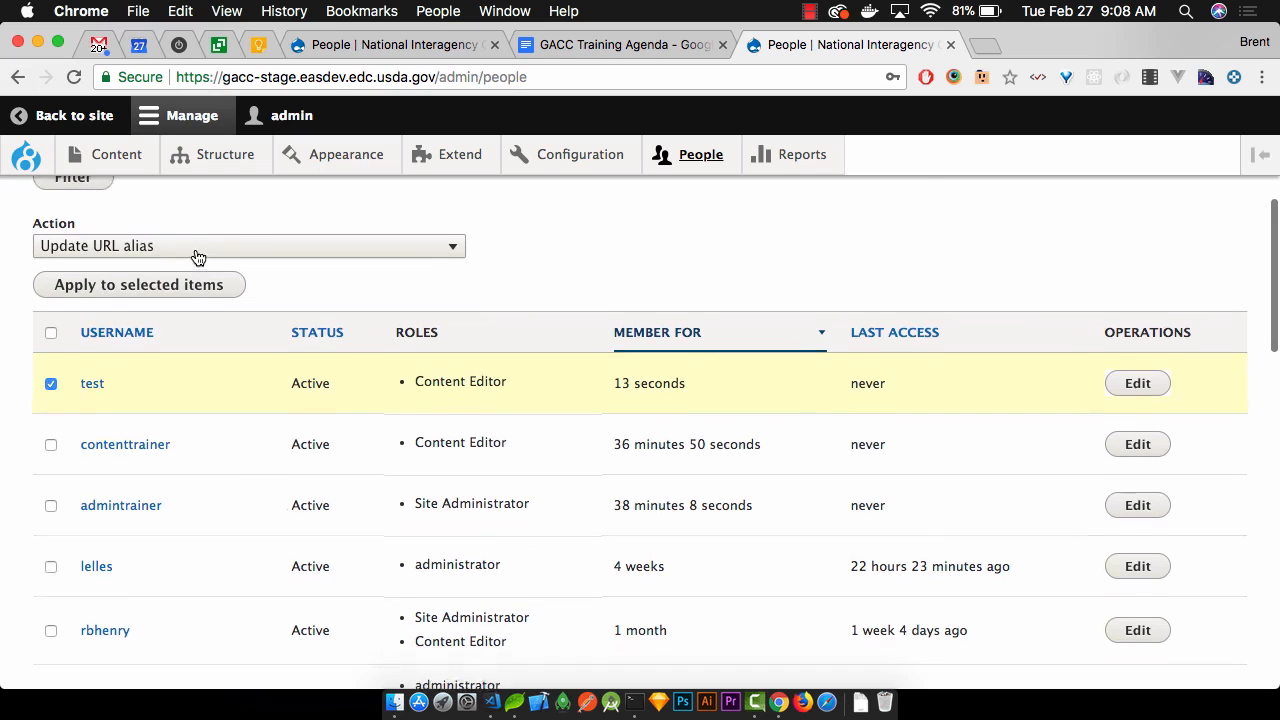
{"action": "scroll", "coordinate": [230, 250], "scroll_direction": "up", "scroll_amount": 3}
{"action": "scroll", "coordinate": [196, 250], "scroll_direction": "down", "scroll_amount": 1}
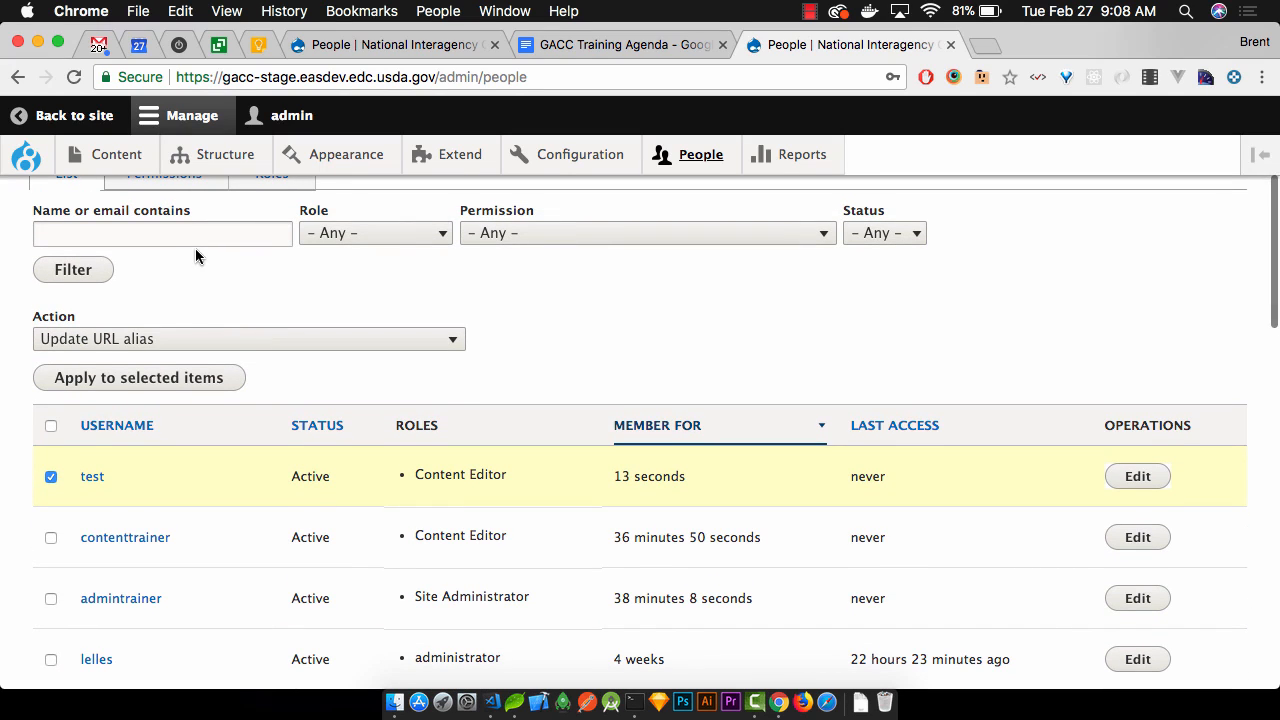
{"action": "left_click", "coordinate": [250, 340]}
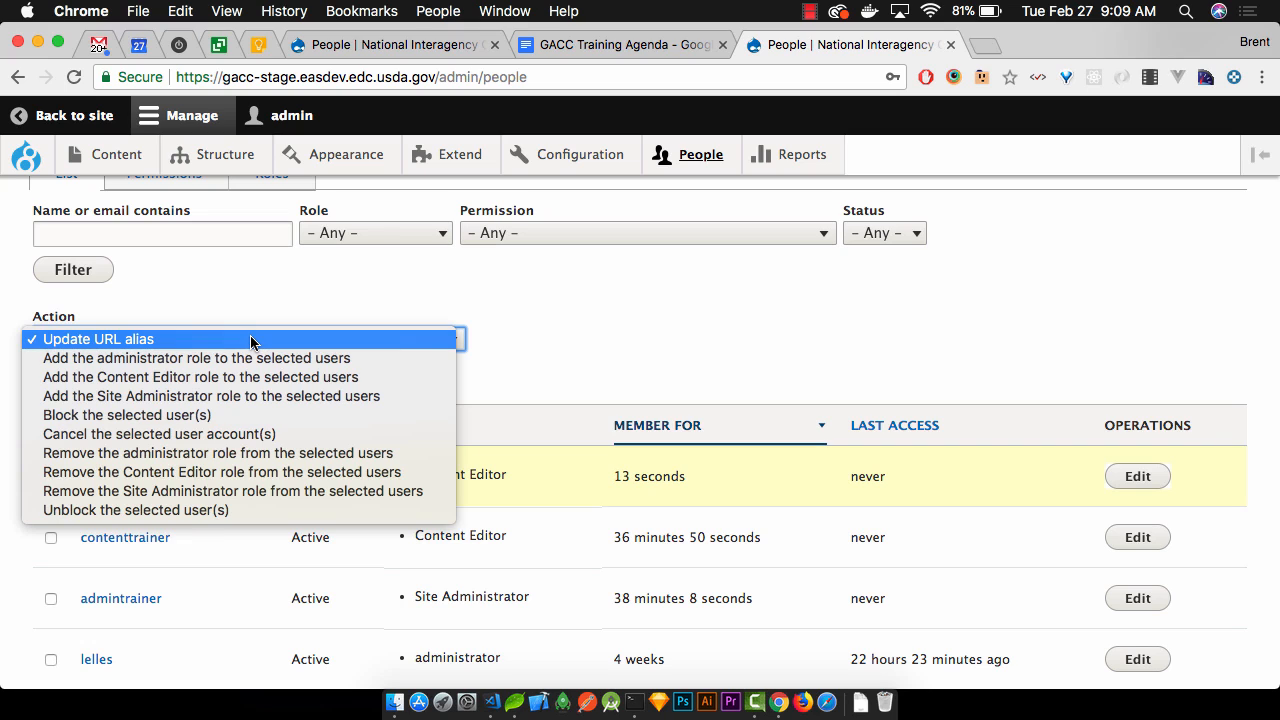
{"action": "left_click", "coordinate": [593, 326]}
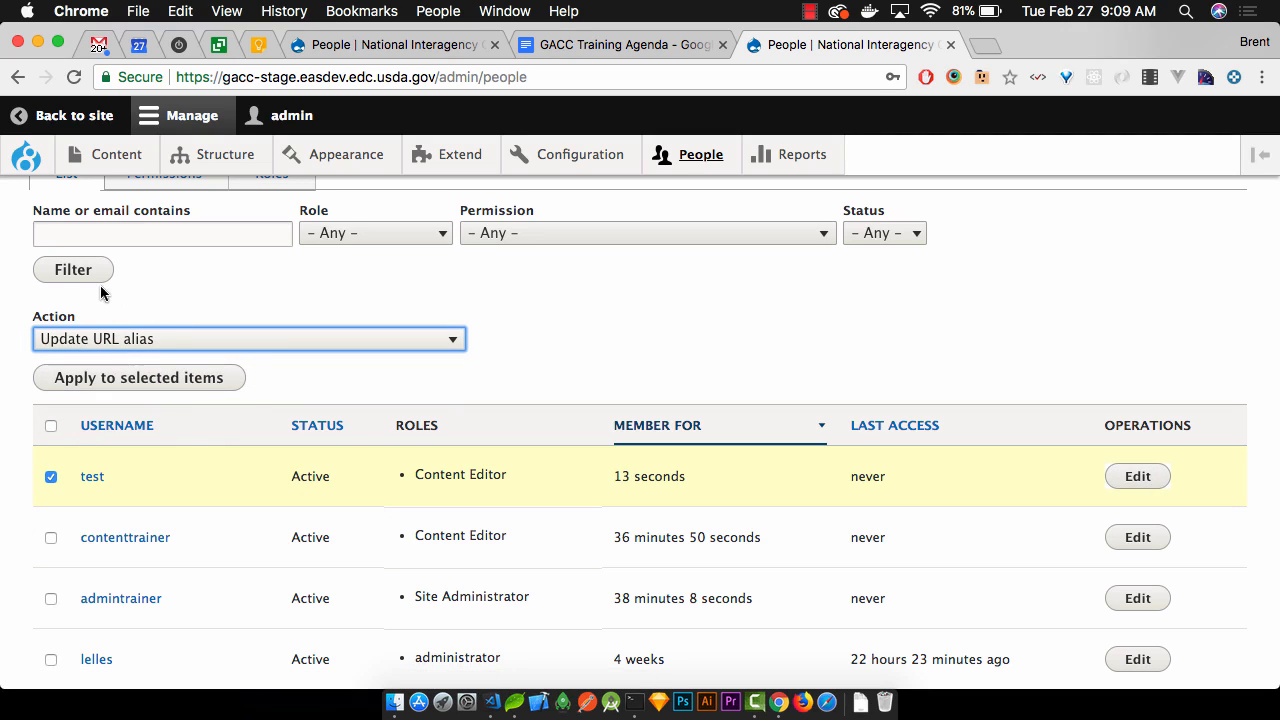
{"action": "left_click", "coordinate": [169, 335]}
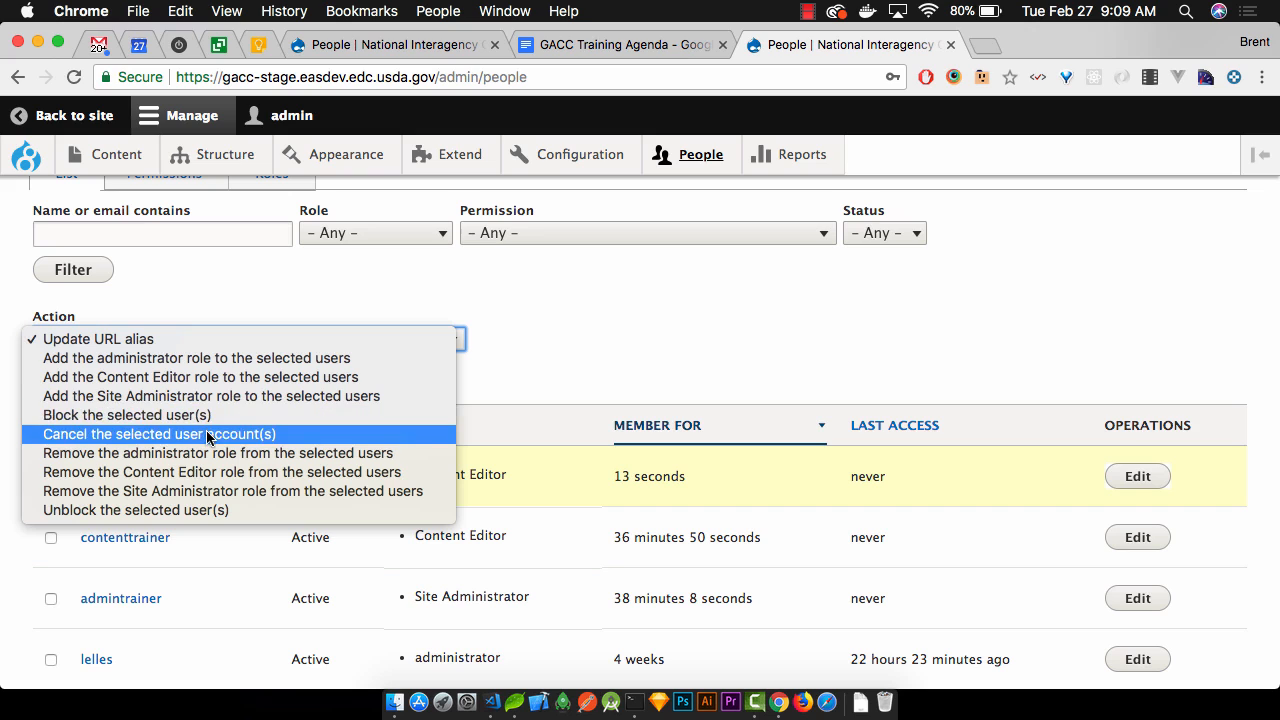
{"action": "left_click", "coordinate": [376, 433]}
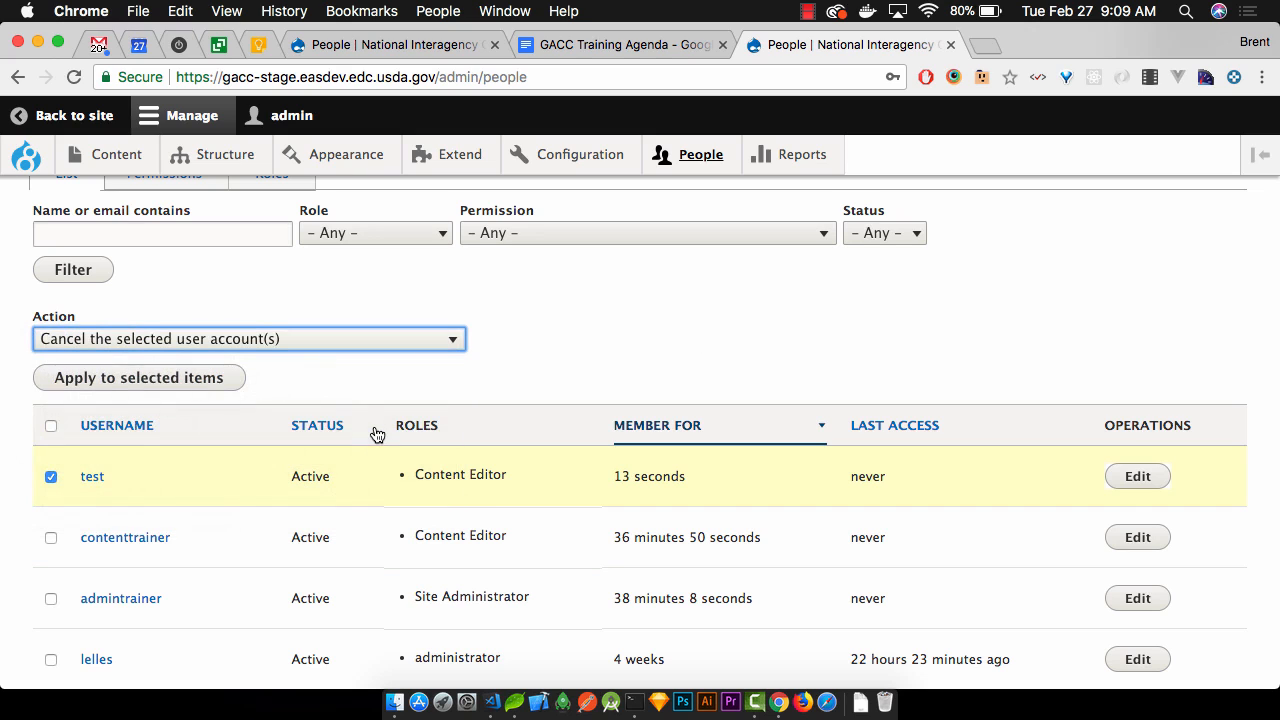
{"action": "left_click", "coordinate": [131, 378]}
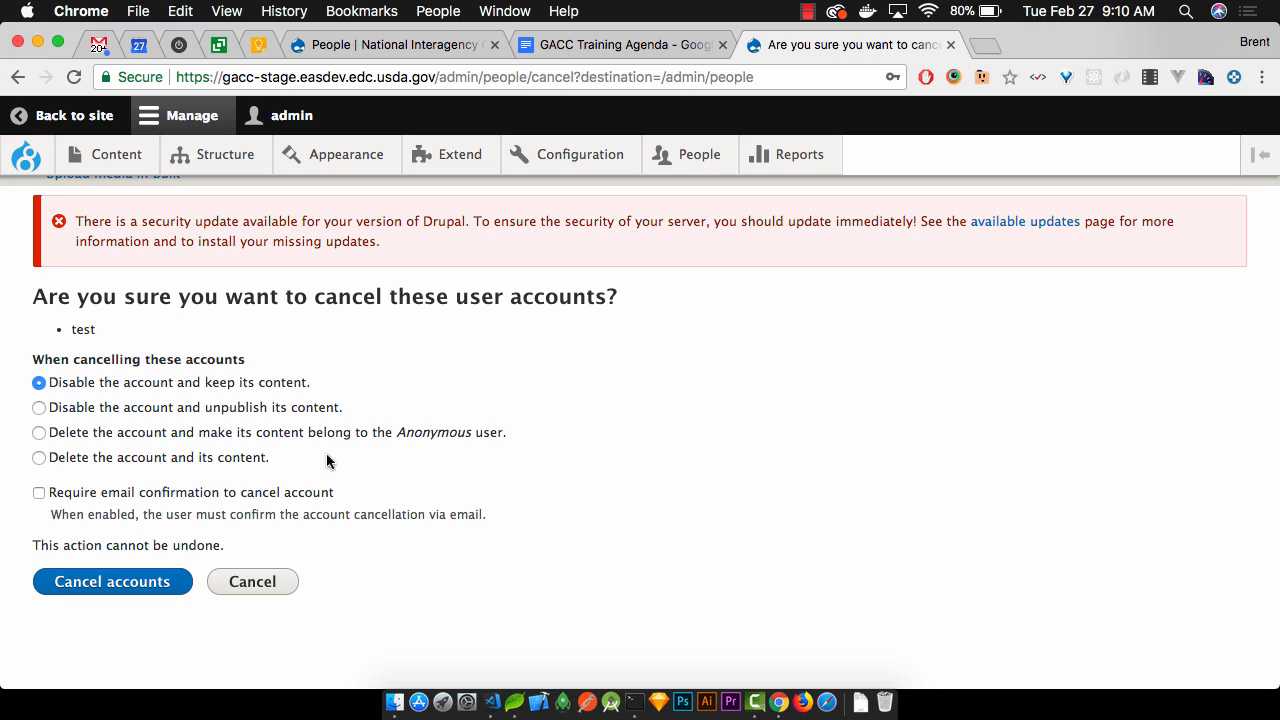
Cancel the test account by deleting it and reassigning its content to the Anonymous user
{"action": "left_click", "coordinate": [184, 410]}
{"action": "left_click", "coordinate": [200, 435]}
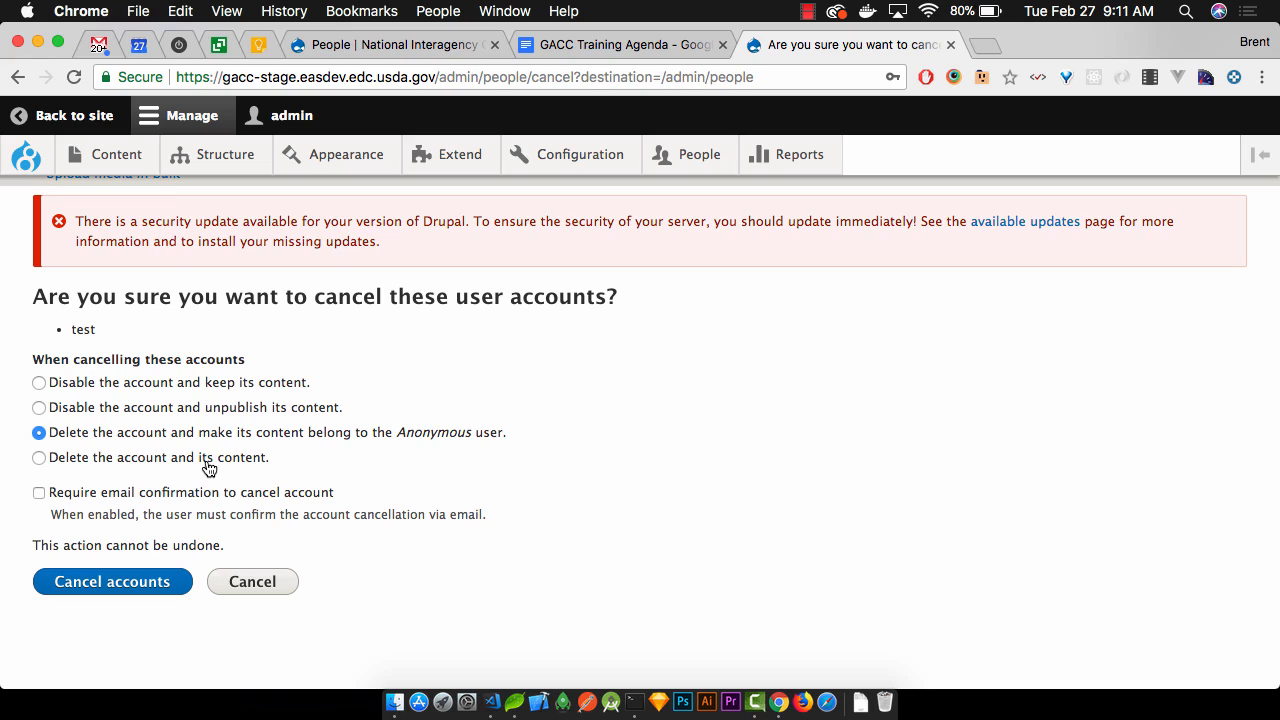
{"action": "left_click", "coordinate": [208, 468]}
{"action": "left_click", "coordinate": [240, 436]}
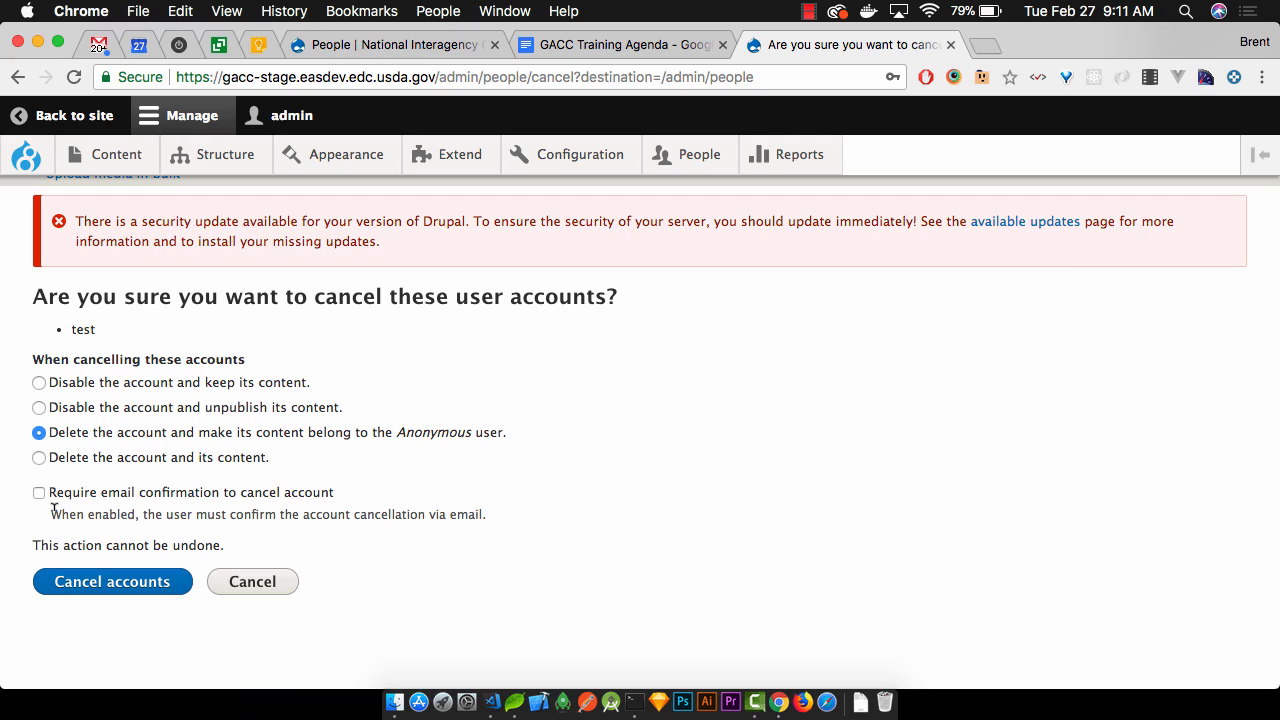
{"action": "left_click", "coordinate": [108, 590]}
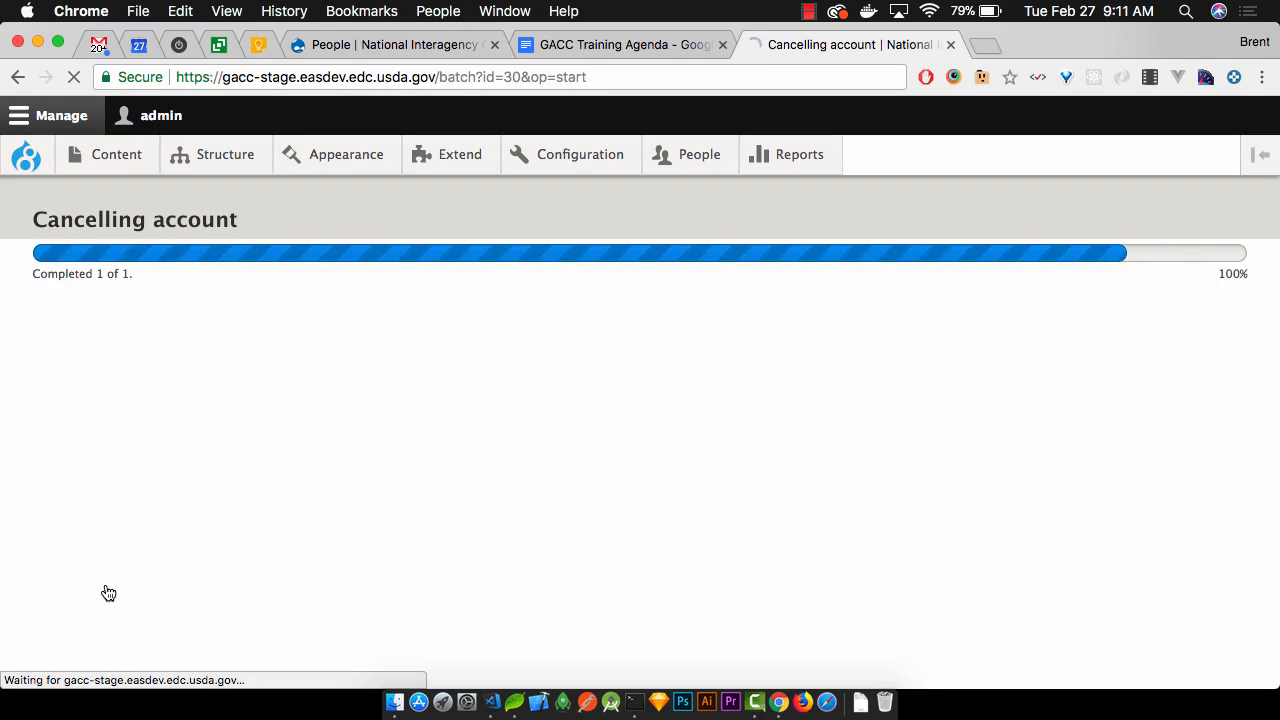
Review the whole People list zoomed out to confirm test is gone, then restore normal zoom
{"action": "scroll", "coordinate": [206, 443], "scroll_direction": "down", "scroll_amount": 5}
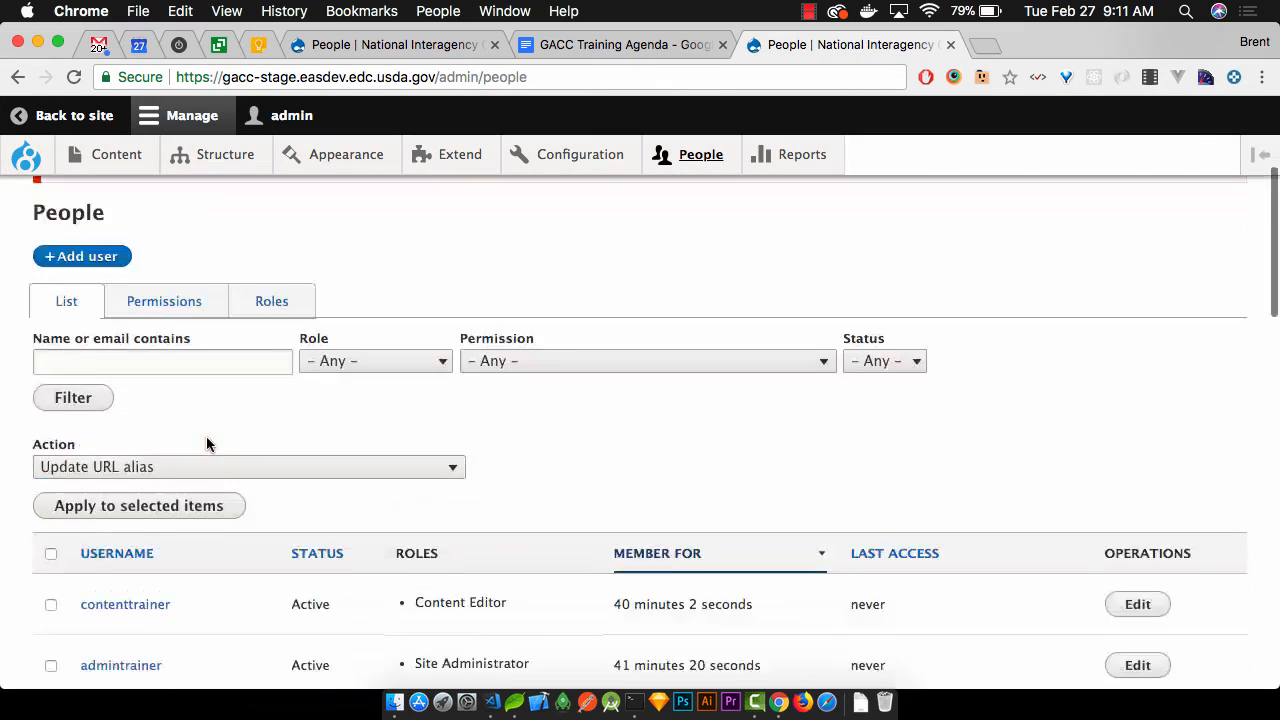
{"action": "scroll", "coordinate": [206, 436], "scroll_direction": "up", "scroll_amount": 3}
{"action": "scroll", "coordinate": [229, 418], "scroll_direction": "down", "scroll_amount": 1}
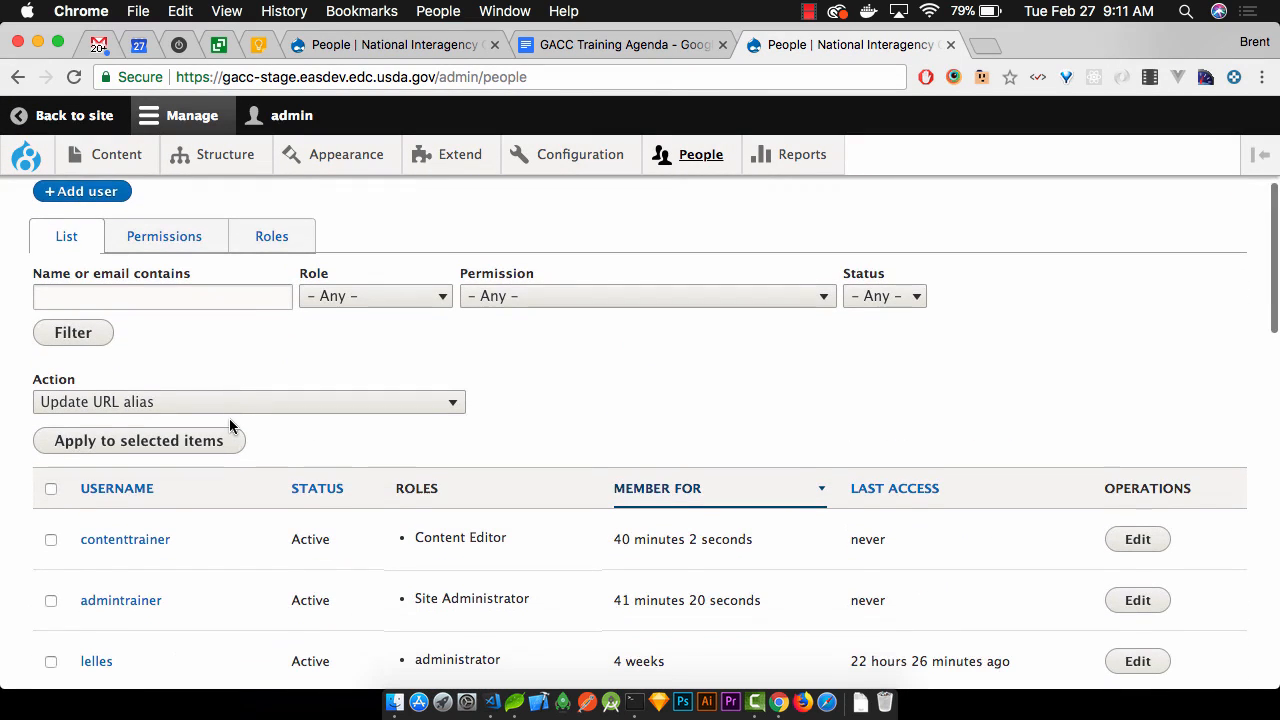
{"action": "scroll", "coordinate": [229, 418], "scroll_direction": "up", "scroll_amount": 2}
{"action": "scroll", "coordinate": [229, 423], "scroll_direction": "down", "scroll_amount": 1}
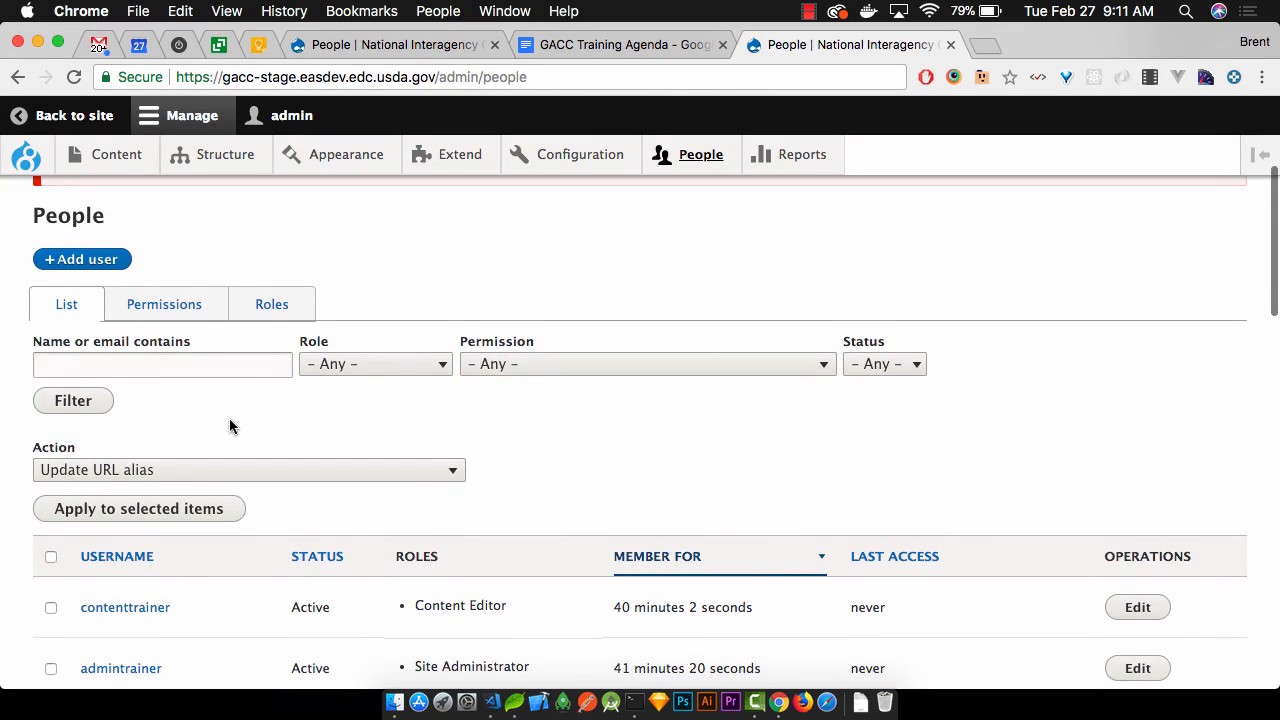
{"action": "scroll", "coordinate": [229, 426], "scroll_direction": "down", "scroll_amount": 1}
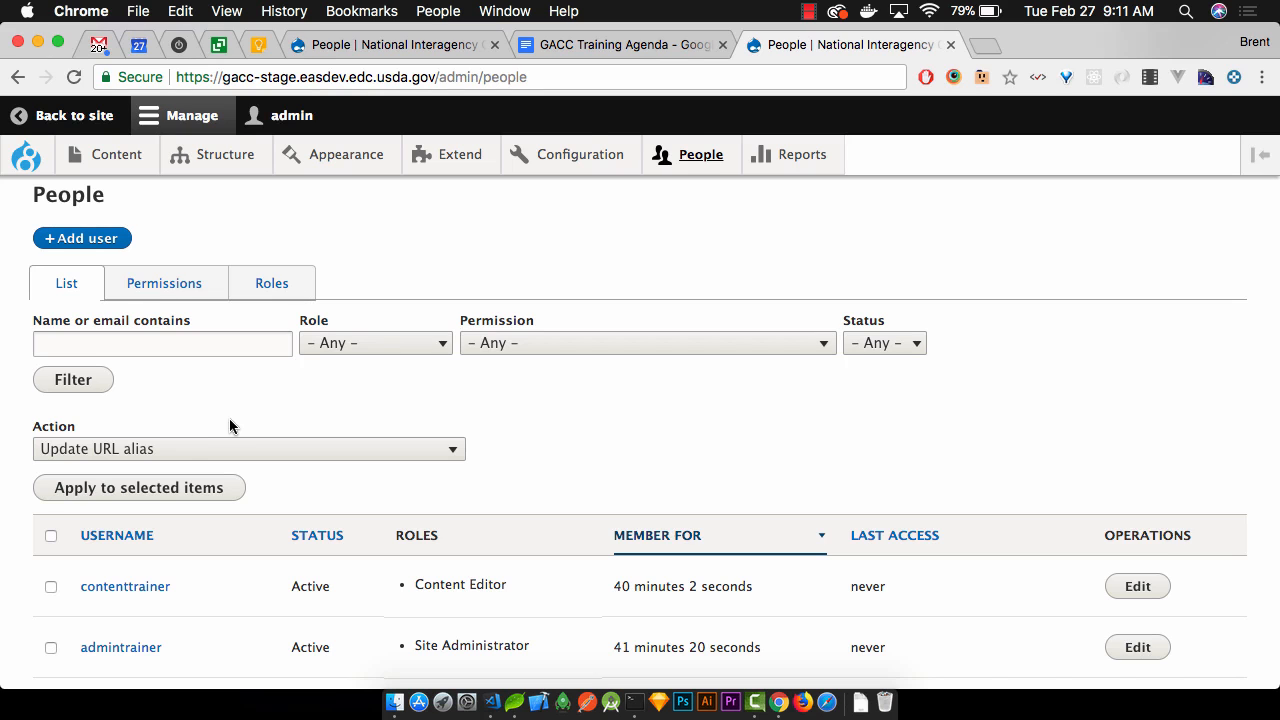
{"action": "key", "text": "super+minus"}
{"action": "key", "text": "super+minus"}
{"action": "key", "text": "super+minus"}
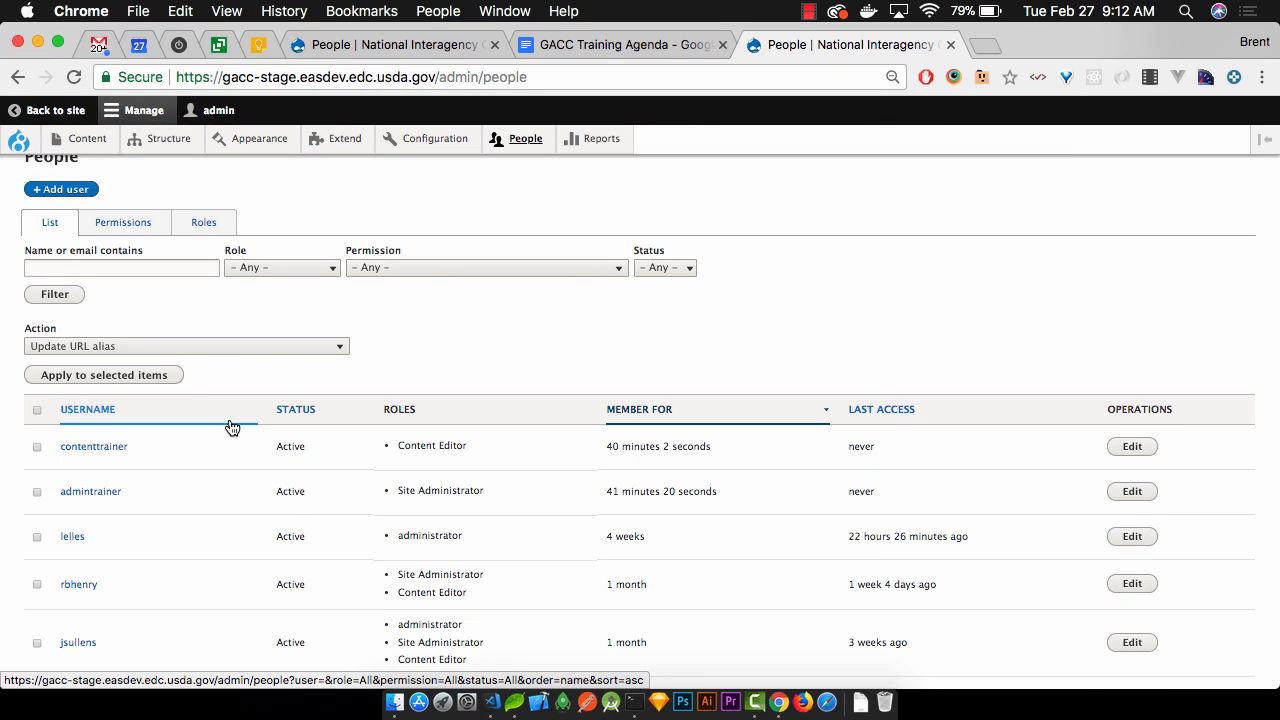
{"action": "scroll", "coordinate": [357, 312], "scroll_direction": "up", "scroll_amount": 5}
{"action": "scroll", "coordinate": [343, 406], "scroll_direction": "down", "scroll_amount": 4}
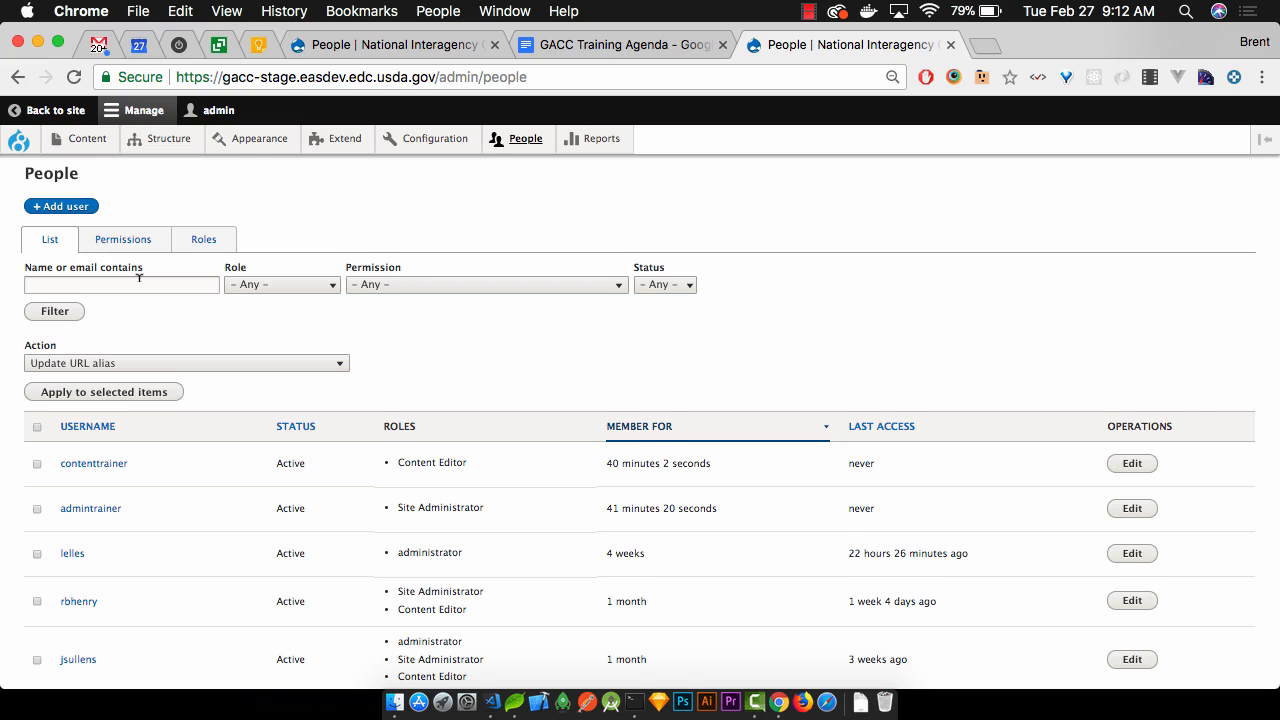
{"action": "scroll", "coordinate": [139, 278], "scroll_direction": "down", "scroll_amount": 10}
{"action": "scroll", "coordinate": [139, 278], "scroll_direction": "down", "scroll_amount": 5}
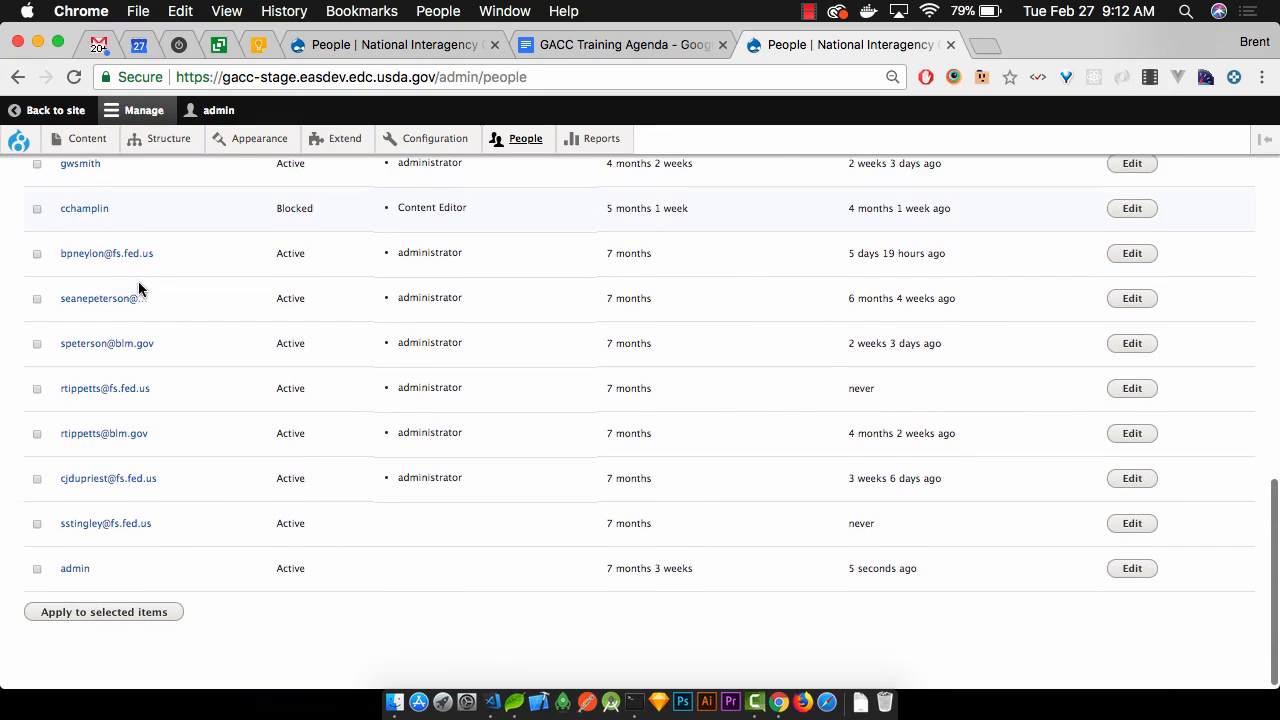
{"action": "scroll", "coordinate": [138, 288], "scroll_direction": "up", "scroll_amount": 15}
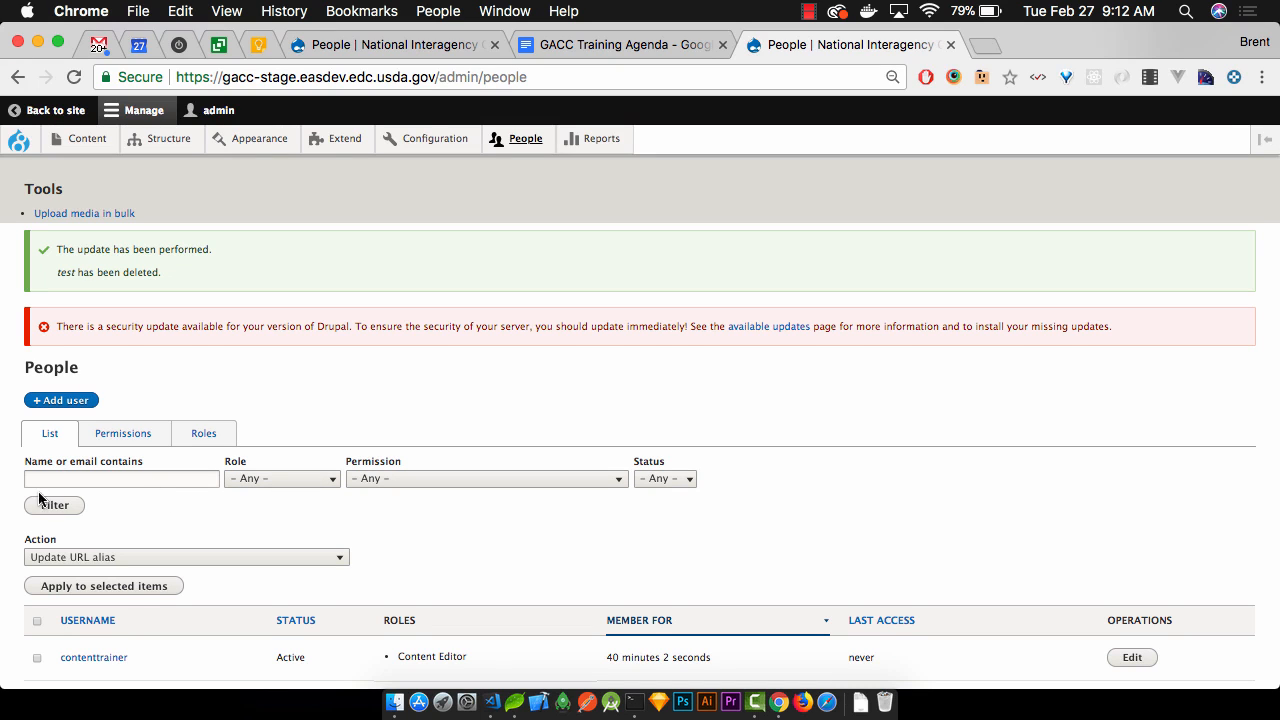
{"action": "scroll", "coordinate": [62, 491], "scroll_direction": "down", "scroll_amount": 3}
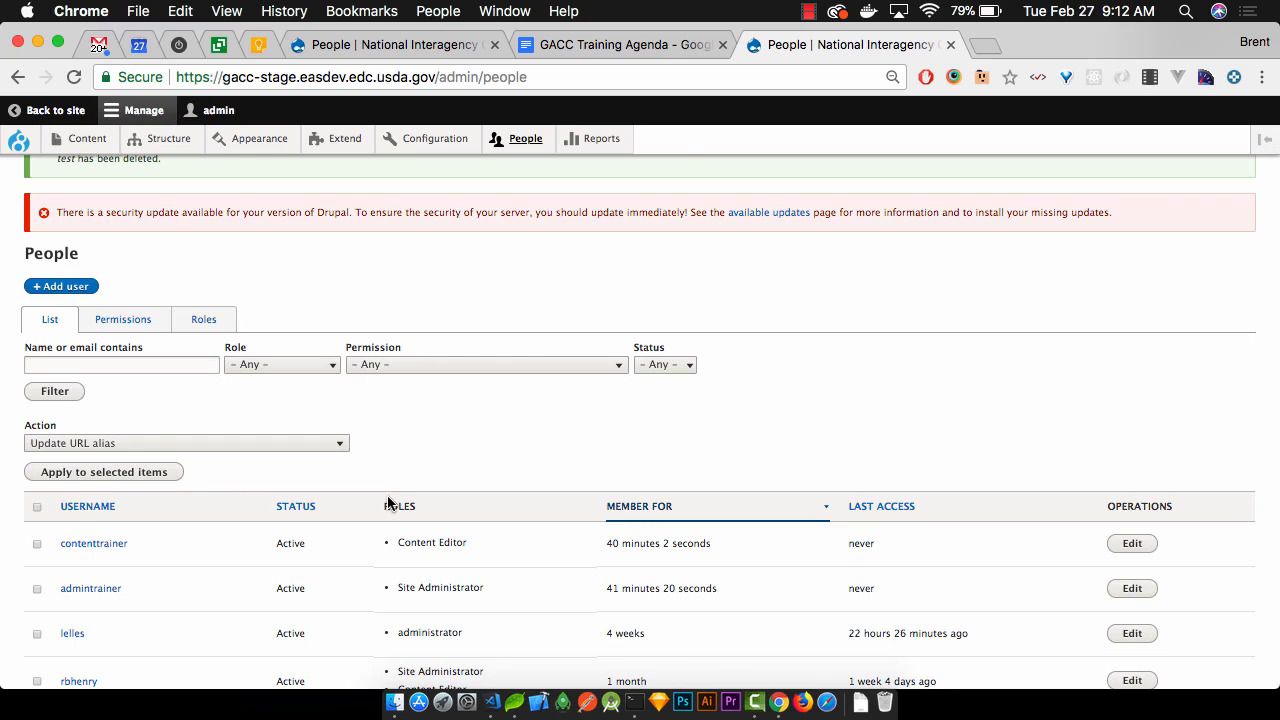
{"action": "key", "text": "super+0"}
{"action": "scroll", "coordinate": [387, 496], "scroll_direction": "down", "scroll_amount": 3}
{"action": "scroll", "coordinate": [389, 498], "scroll_direction": "down", "scroll_amount": 3}
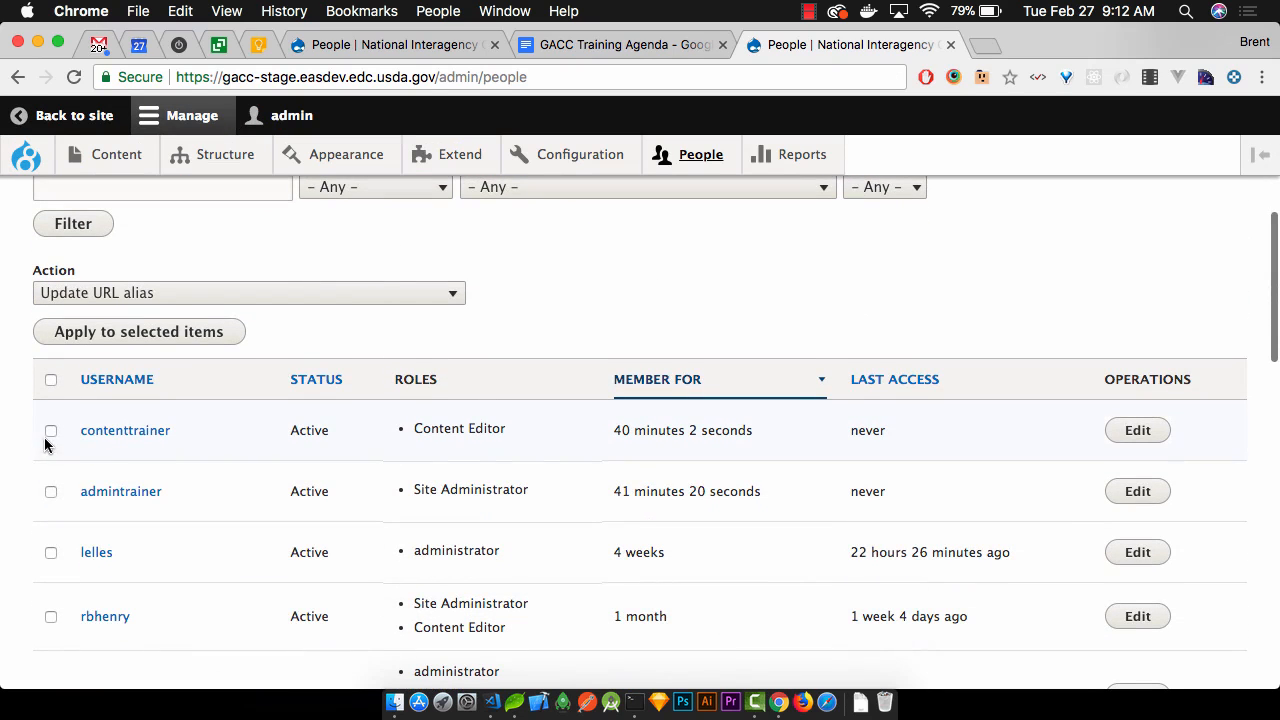
{"action": "left_click", "coordinate": [51, 492]}
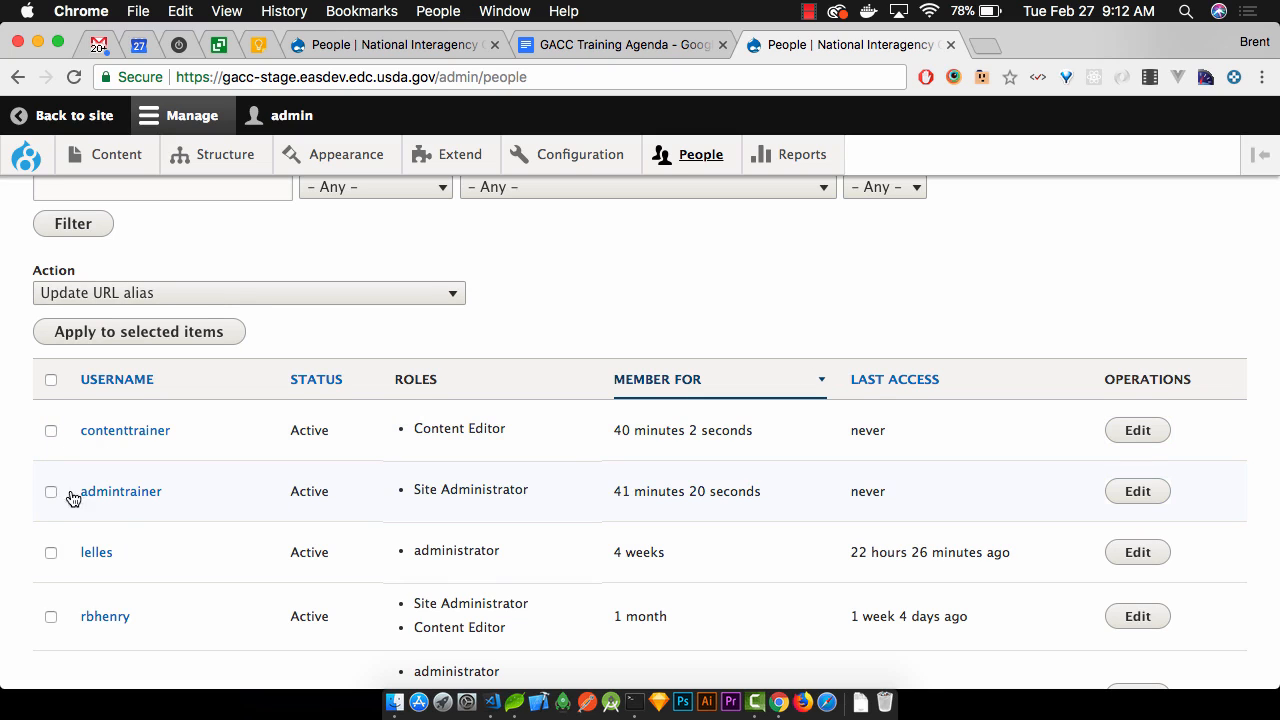
{"action": "scroll", "coordinate": [337, 500], "scroll_direction": "down", "scroll_amount": 3}
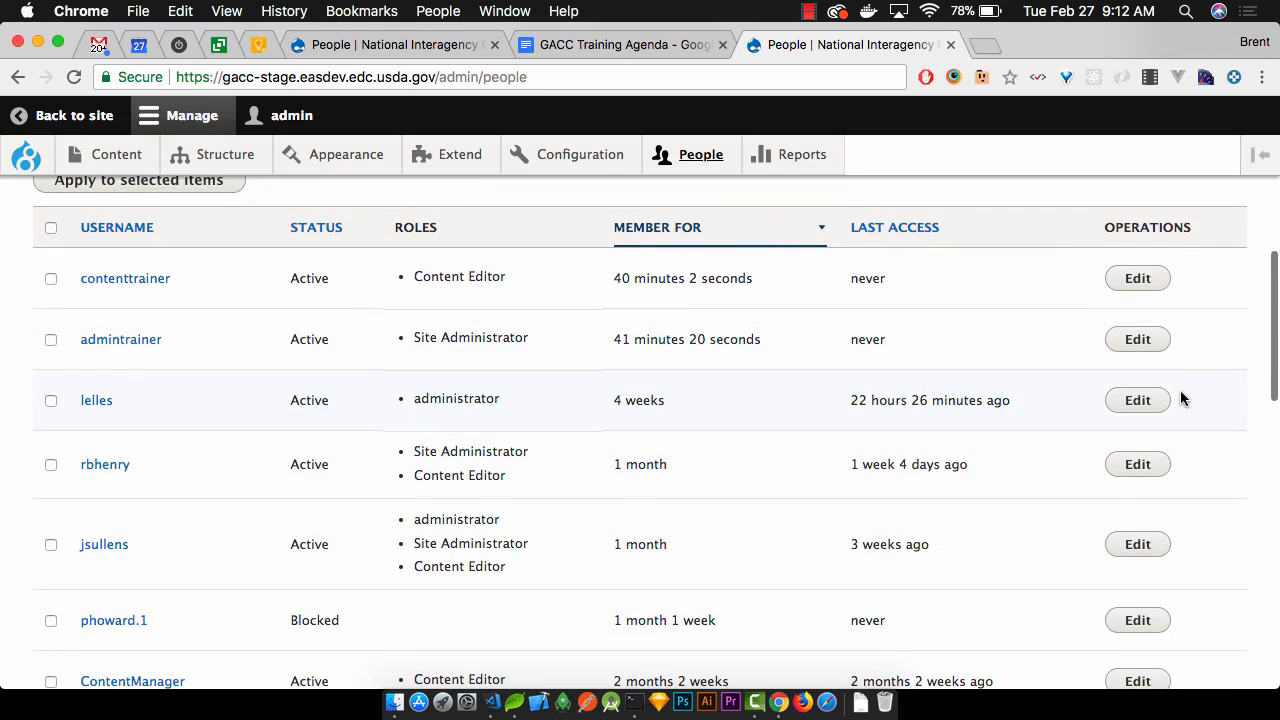
{"action": "scroll", "coordinate": [1180, 391], "scroll_direction": "down", "scroll_amount": 5}
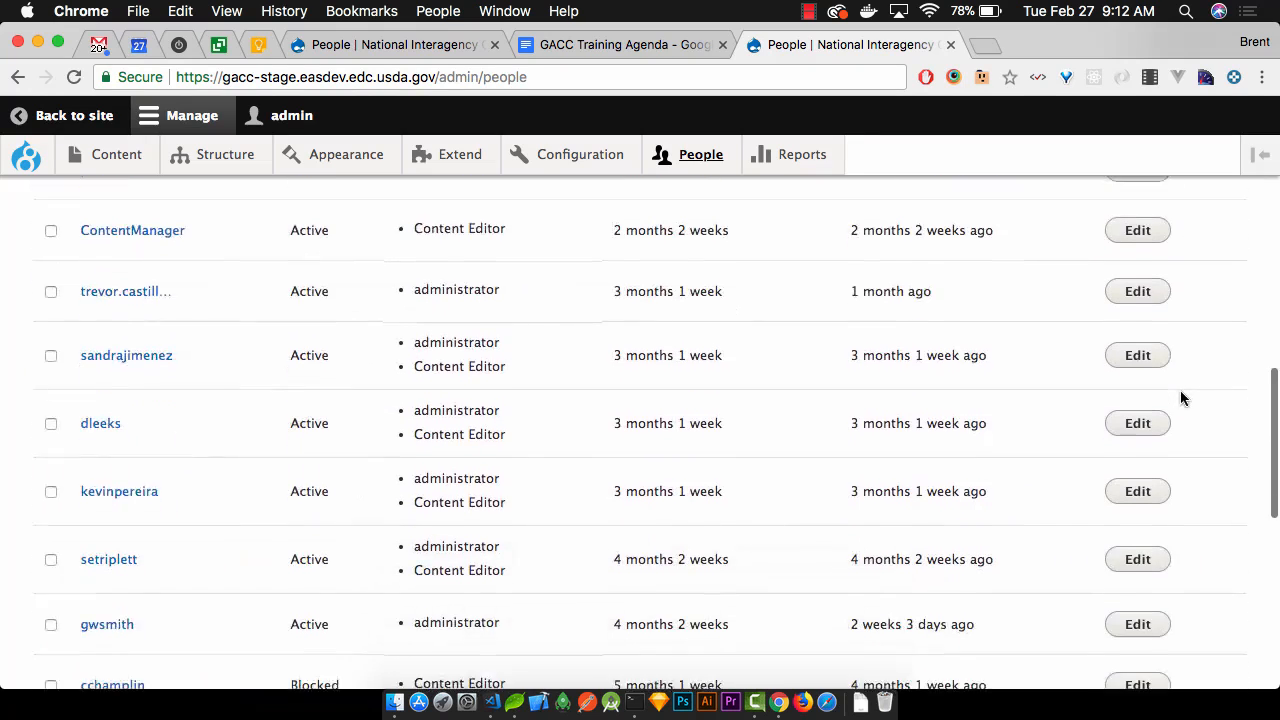
{"action": "scroll", "coordinate": [1181, 397], "scroll_direction": "down", "scroll_amount": 4}
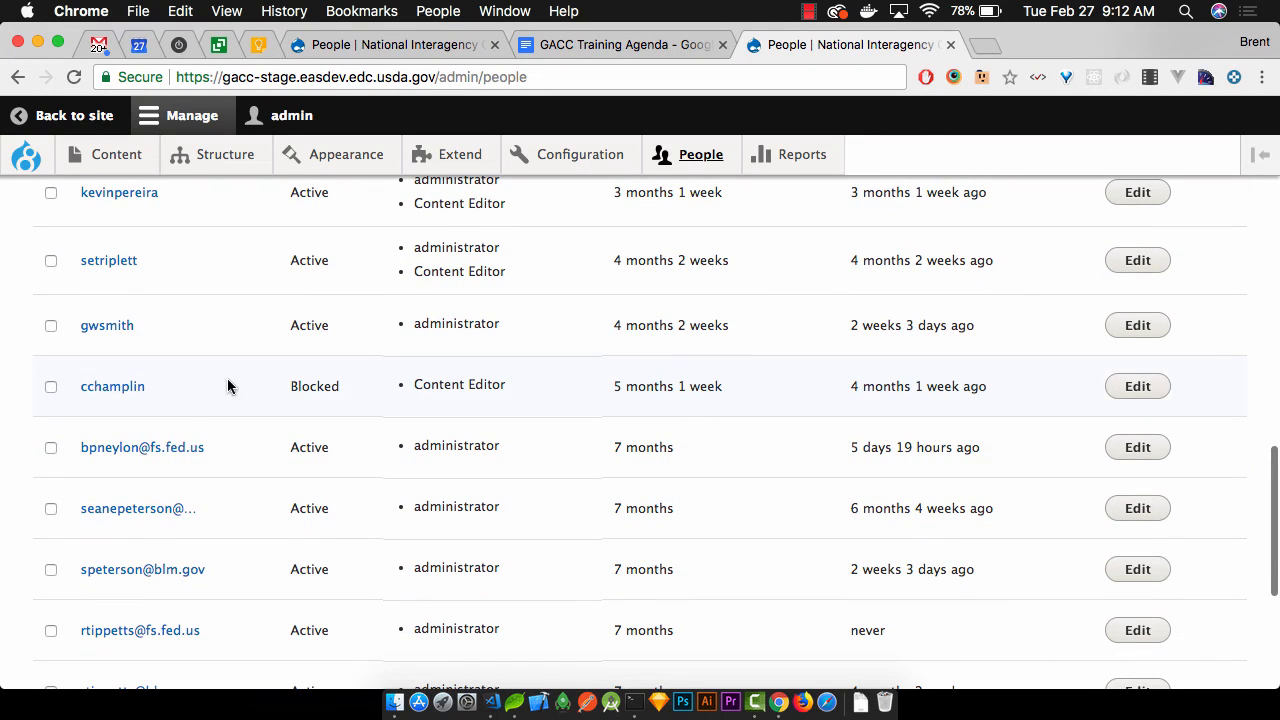
{"action": "left_click", "coordinate": [1157, 387]}
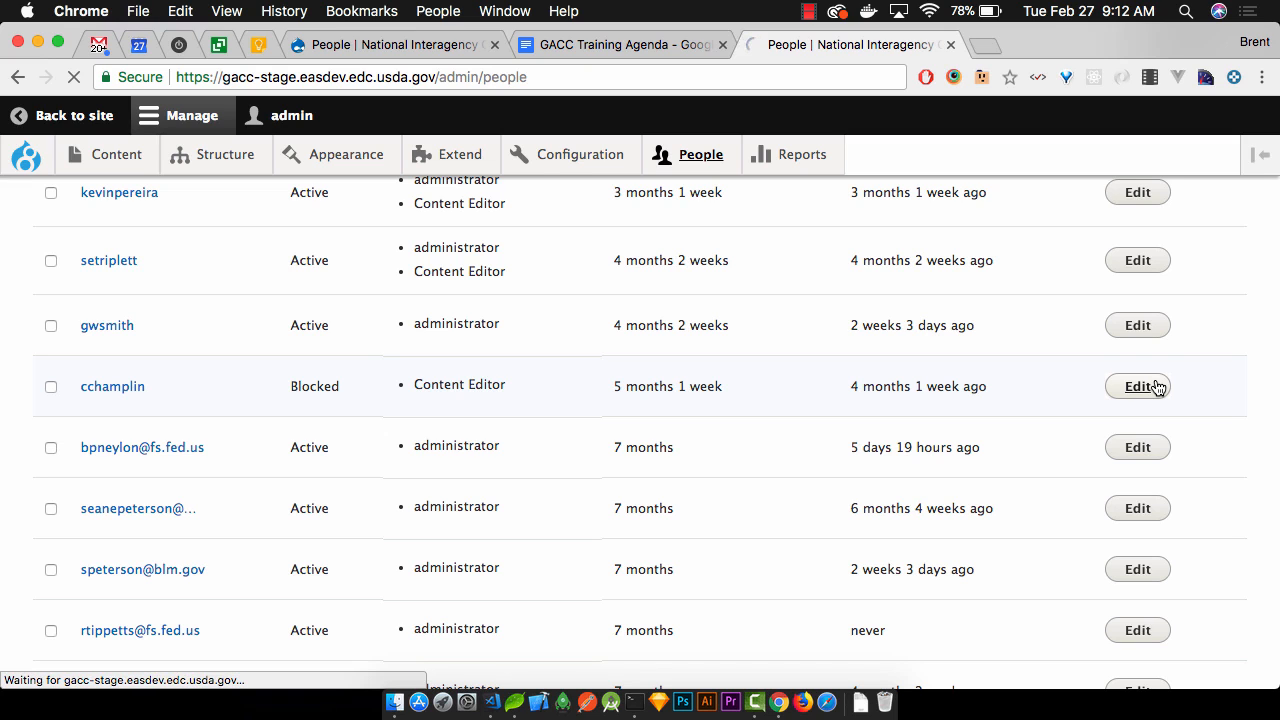
{"action": "scroll", "coordinate": [1158, 388], "scroll_direction": "down", "scroll_amount": 5}
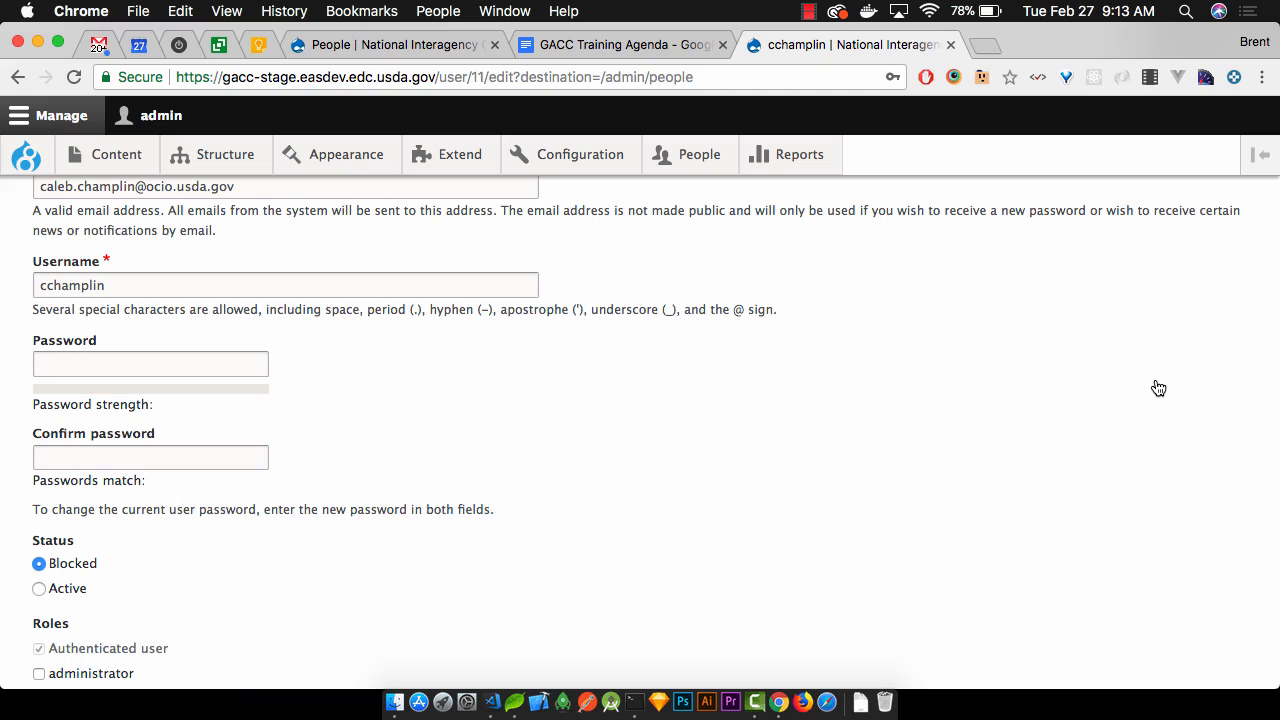
{"action": "scroll", "coordinate": [1158, 388], "scroll_direction": "down", "scroll_amount": 1}
{"action": "scroll", "coordinate": [1158, 388], "scroll_direction": "up", "scroll_amount": 3}
{"action": "scroll", "coordinate": [1158, 388], "scroll_direction": "down", "scroll_amount": 3}
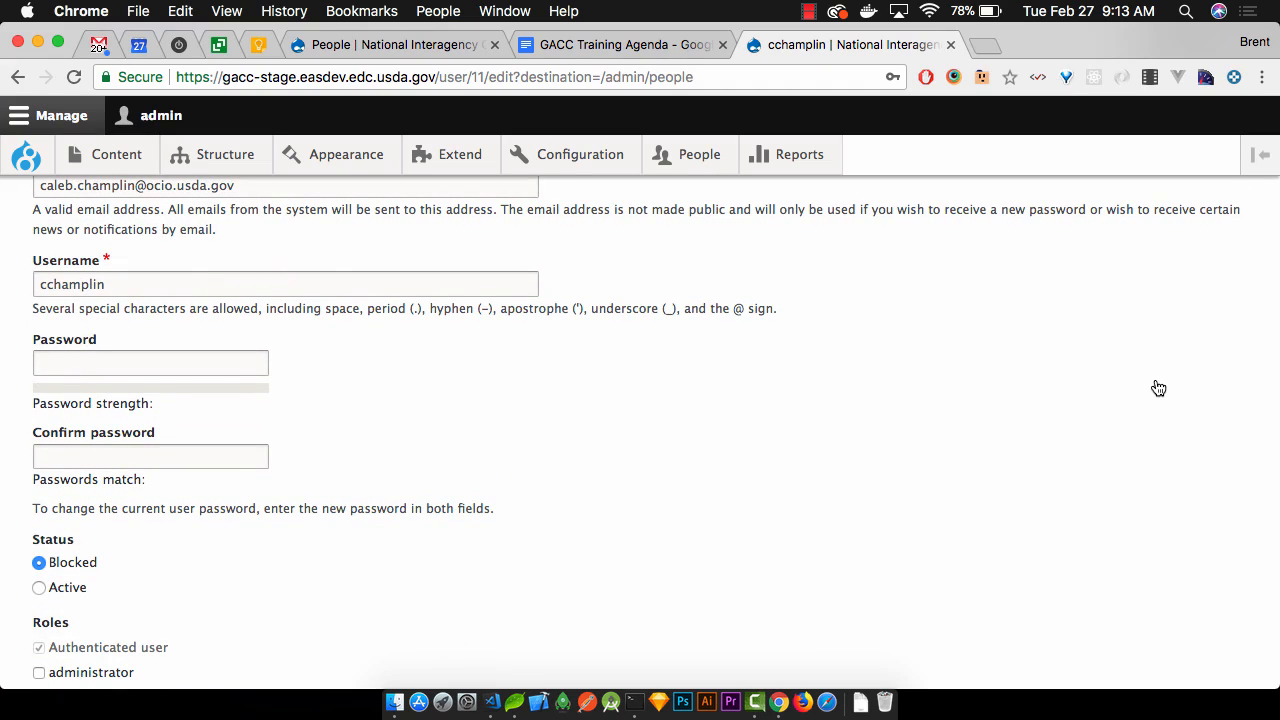
{"action": "scroll", "coordinate": [1158, 388], "scroll_direction": "down", "scroll_amount": 3}
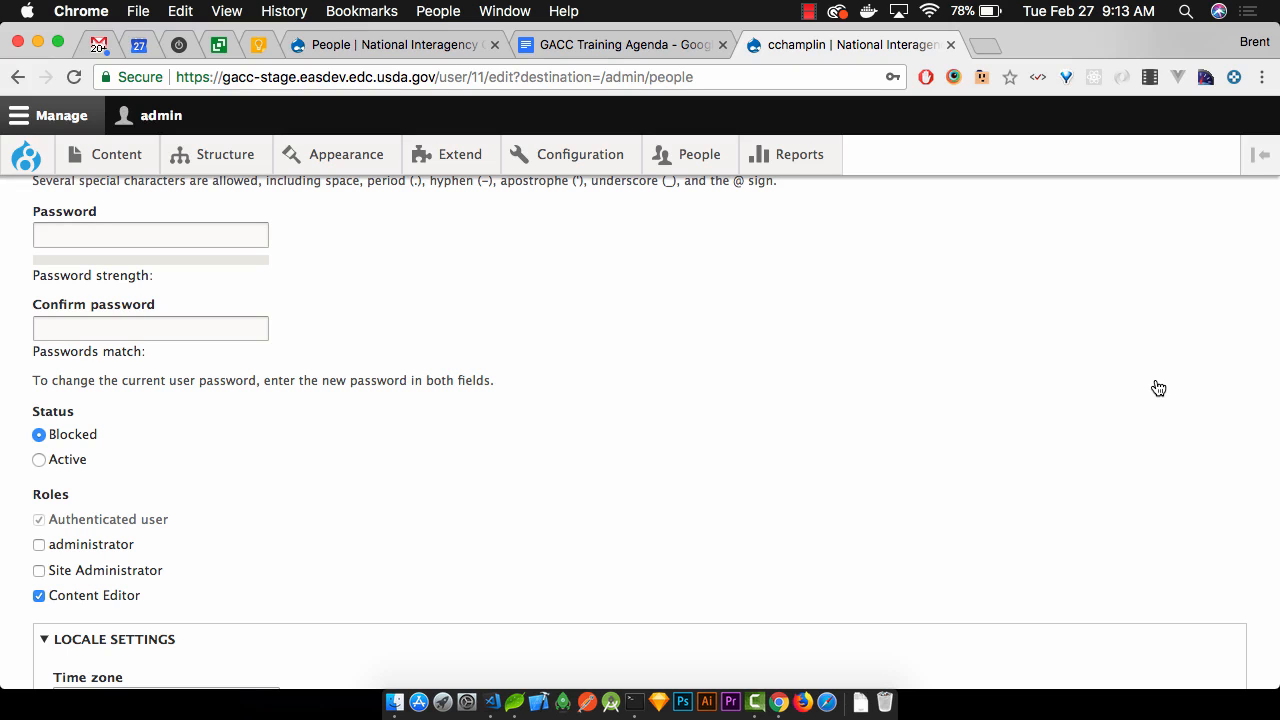
{"action": "scroll", "coordinate": [1158, 388], "scroll_direction": "down", "scroll_amount": 3}
{"action": "scroll", "coordinate": [1158, 388], "scroll_direction": "up", "scroll_amount": 8}
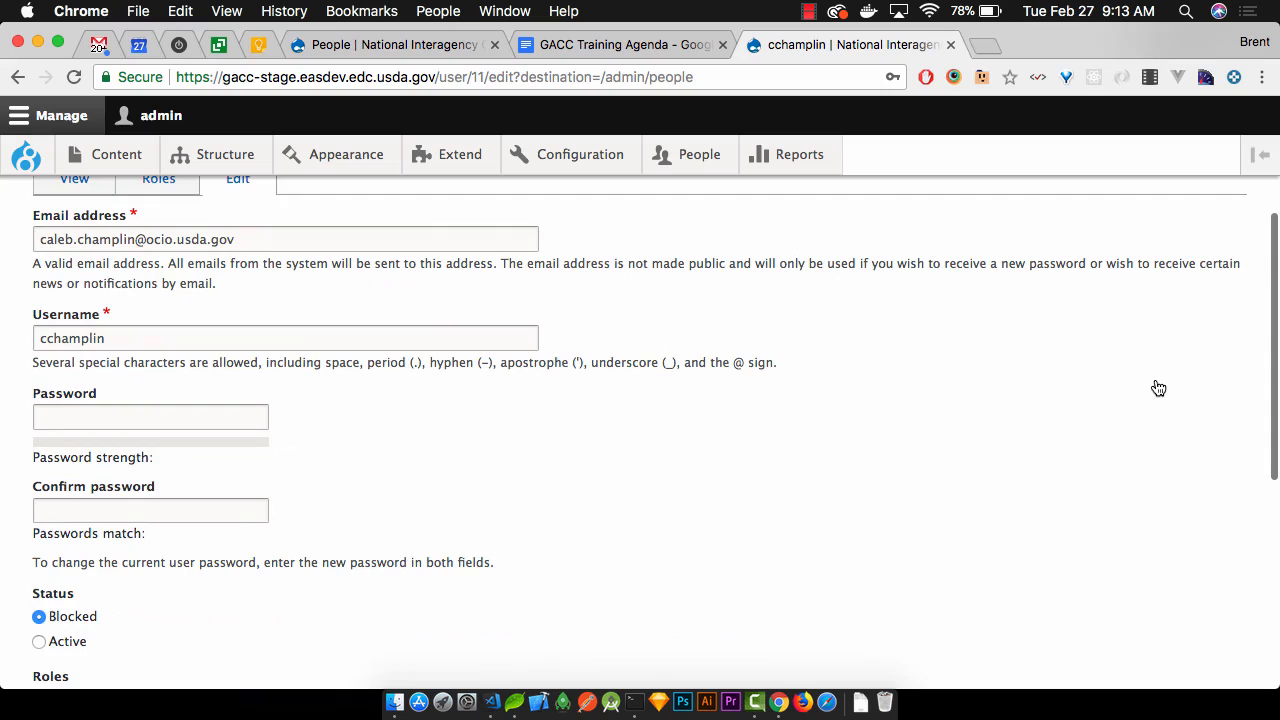
{"action": "scroll", "coordinate": [1158, 388], "scroll_direction": "down", "scroll_amount": 5}
{"action": "scroll", "coordinate": [1158, 388], "scroll_direction": "down", "scroll_amount": 5}
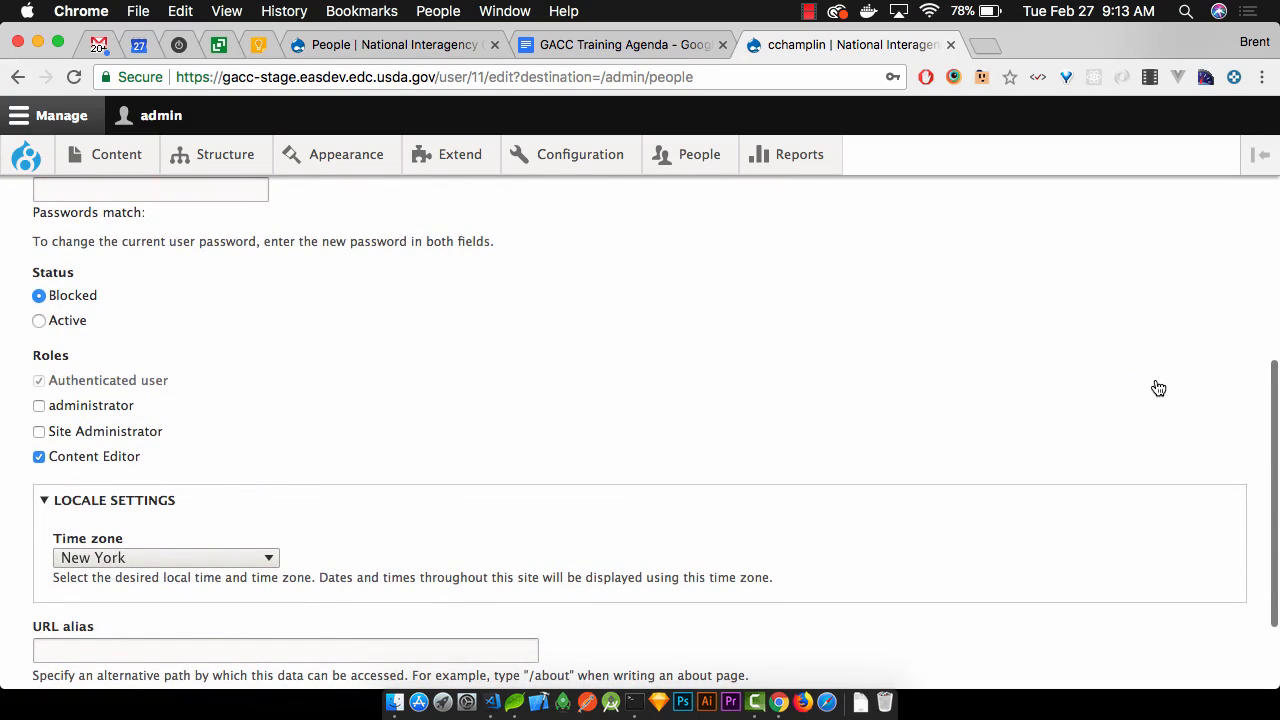
{"action": "scroll", "coordinate": [1158, 388], "scroll_direction": "up", "scroll_amount": 3}
{"action": "scroll", "coordinate": [1158, 388], "scroll_direction": "down", "scroll_amount": 2}
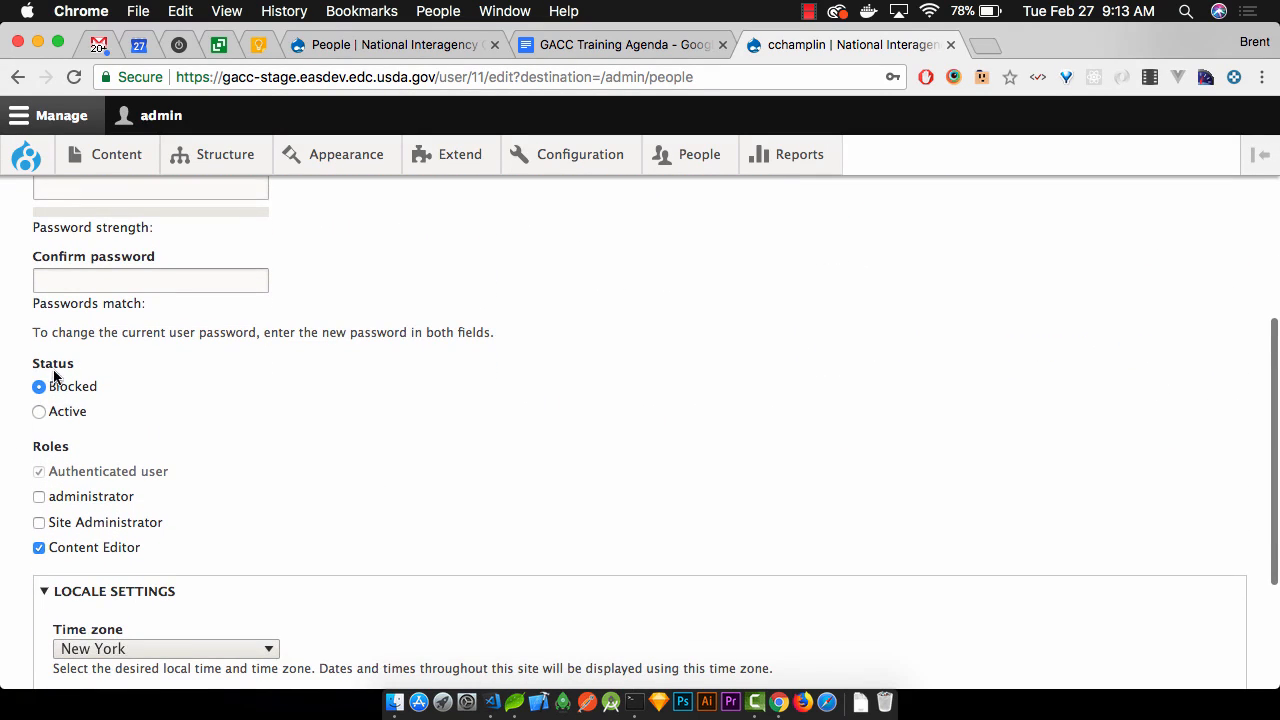
{"action": "scroll", "coordinate": [106, 408], "scroll_direction": "down", "scroll_amount": 5}
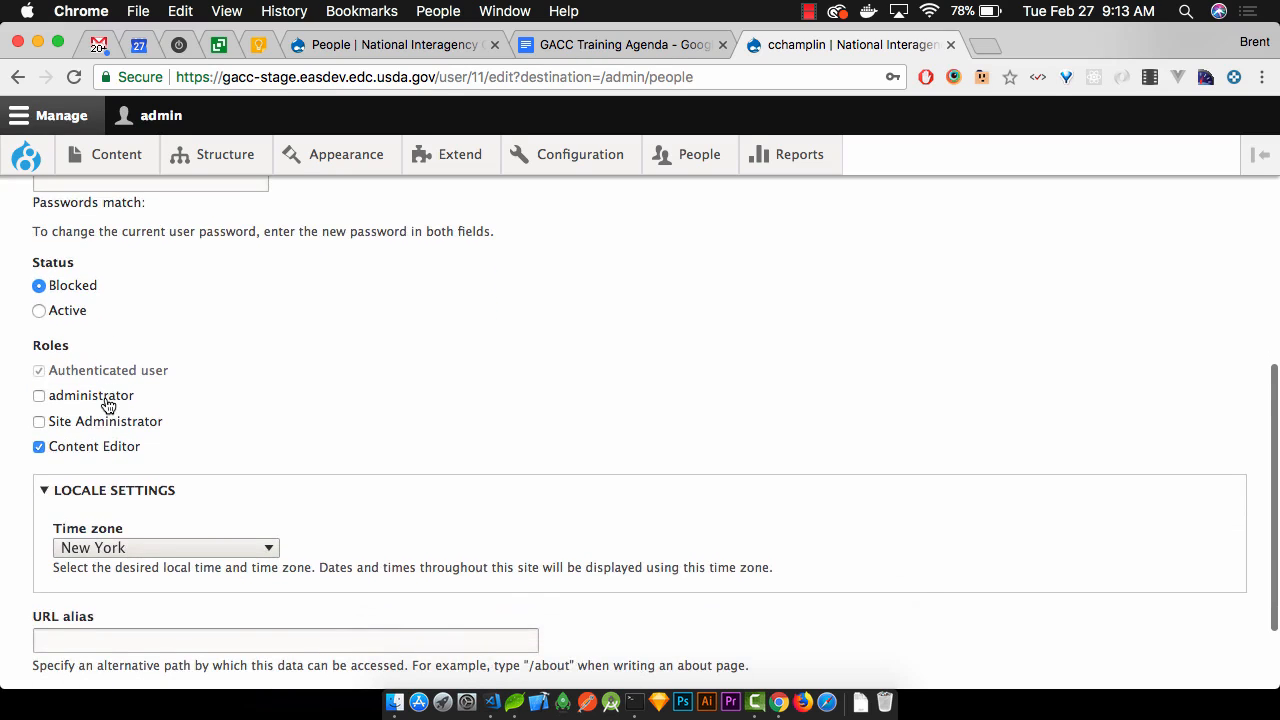
{"action": "left_click", "coordinate": [114, 366]}
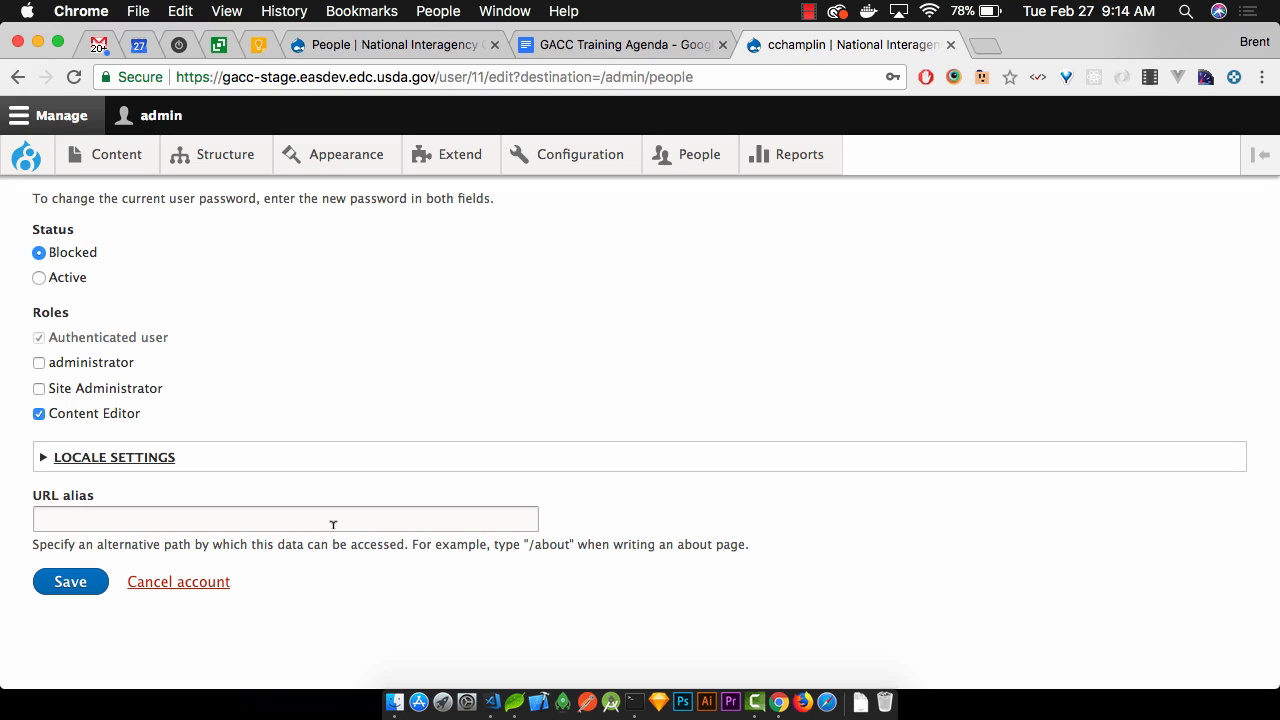
{"action": "scroll", "coordinate": [333, 524], "scroll_direction": "up", "scroll_amount": 3}
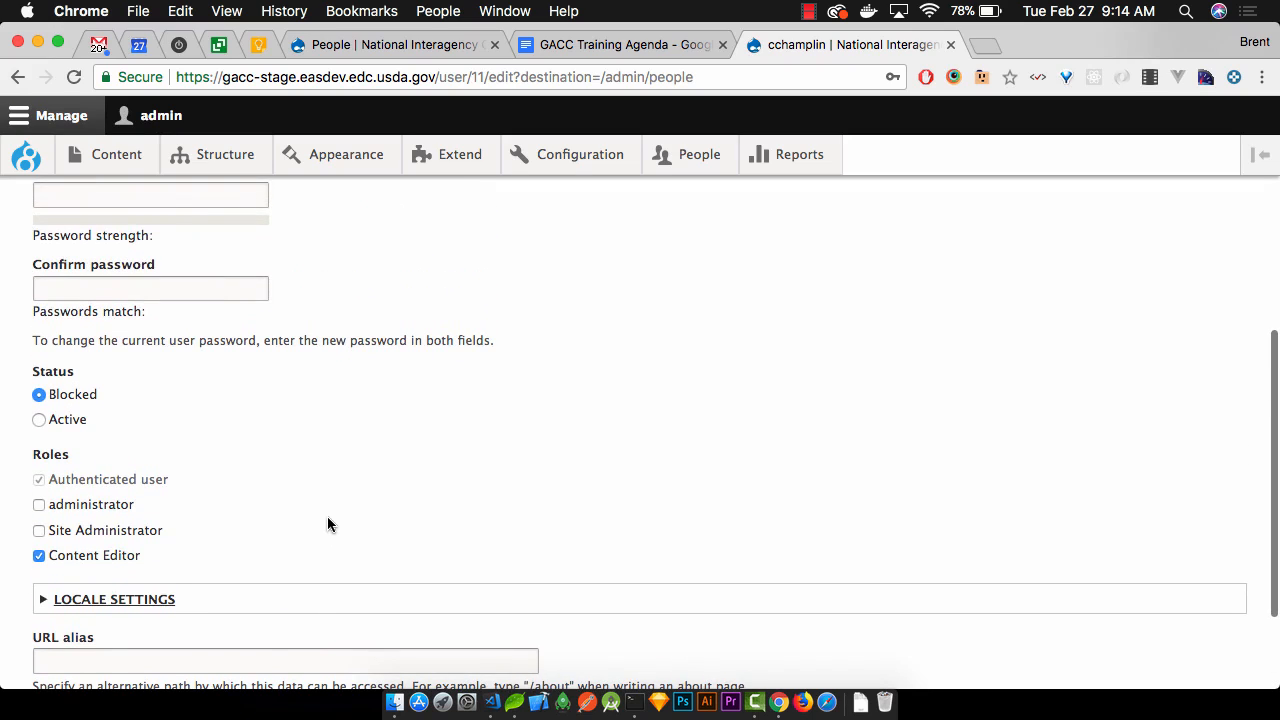
{"action": "scroll", "coordinate": [327, 525], "scroll_direction": "up", "scroll_amount": 6}
{"action": "scroll", "coordinate": [327, 525], "scroll_direction": "down", "scroll_amount": 4}
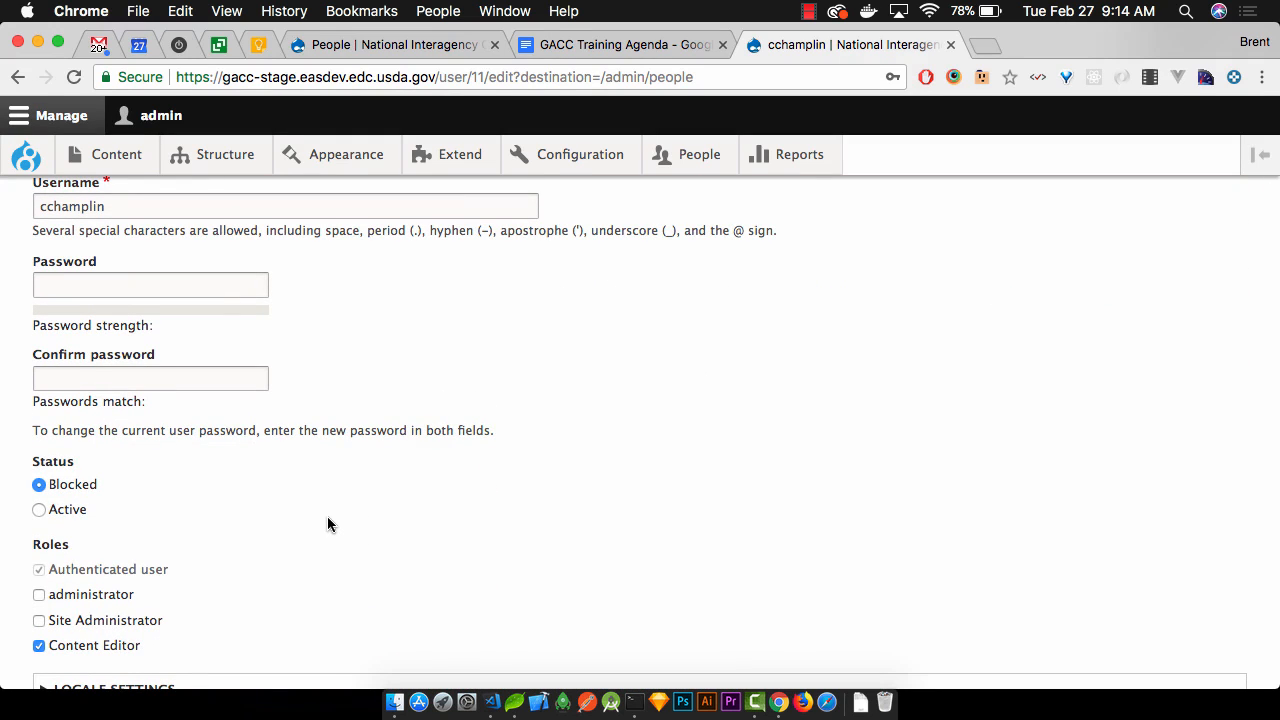
{"action": "scroll", "coordinate": [327, 516], "scroll_direction": "up", "scroll_amount": 1}
{"action": "scroll", "coordinate": [327, 516], "scroll_direction": "down", "scroll_amount": 1}
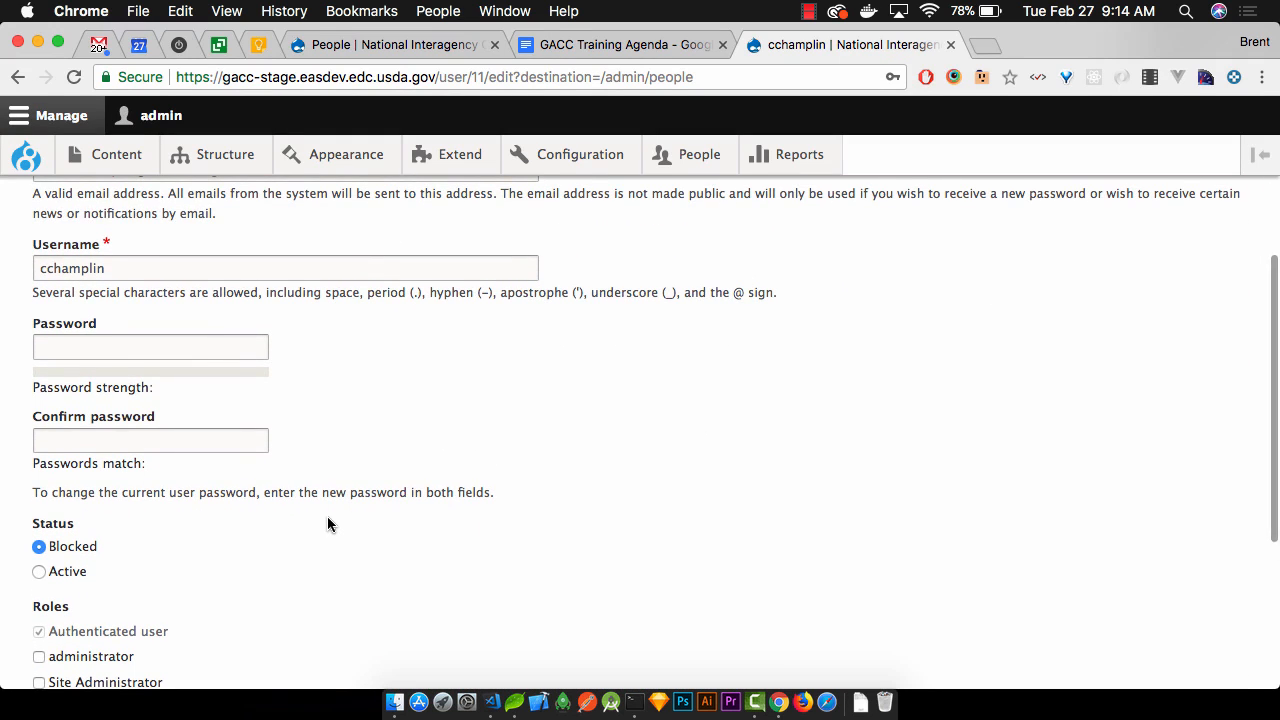
{"action": "scroll", "coordinate": [327, 516], "scroll_direction": "down", "scroll_amount": 1}
{"action": "scroll", "coordinate": [327, 520], "scroll_direction": "down", "scroll_amount": 5}
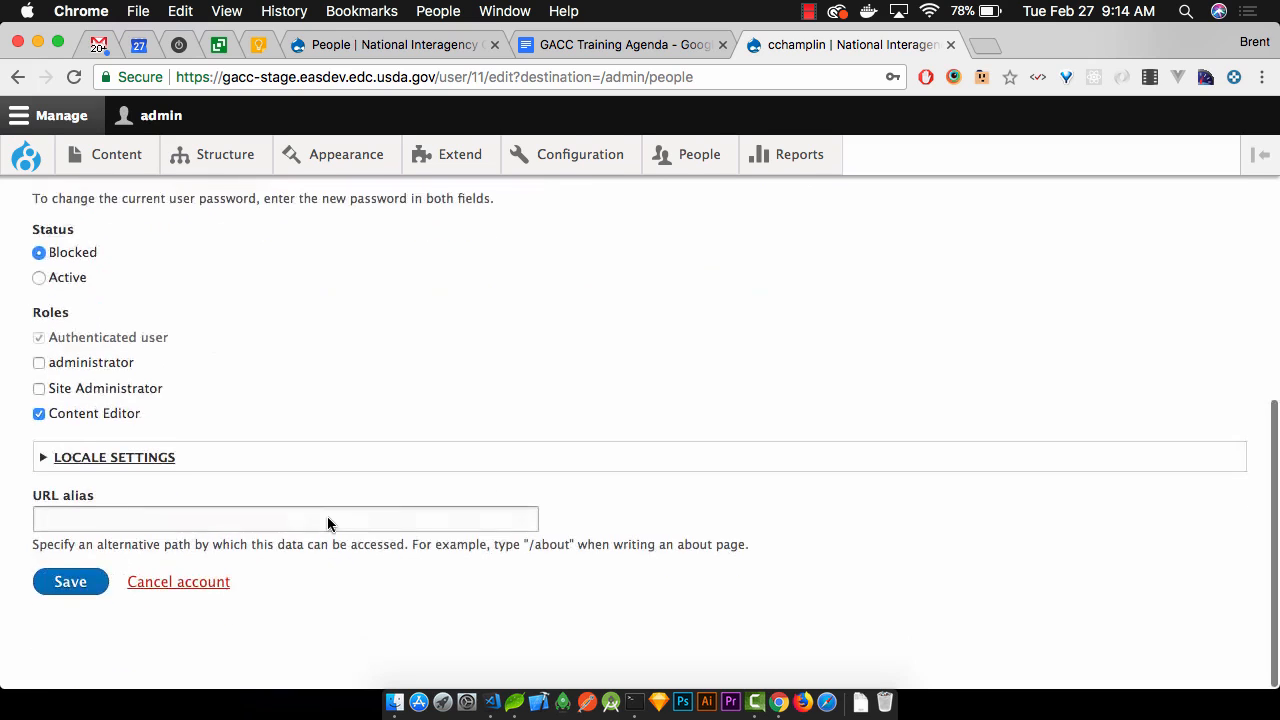
{"action": "left_click", "coordinate": [225, 584]}
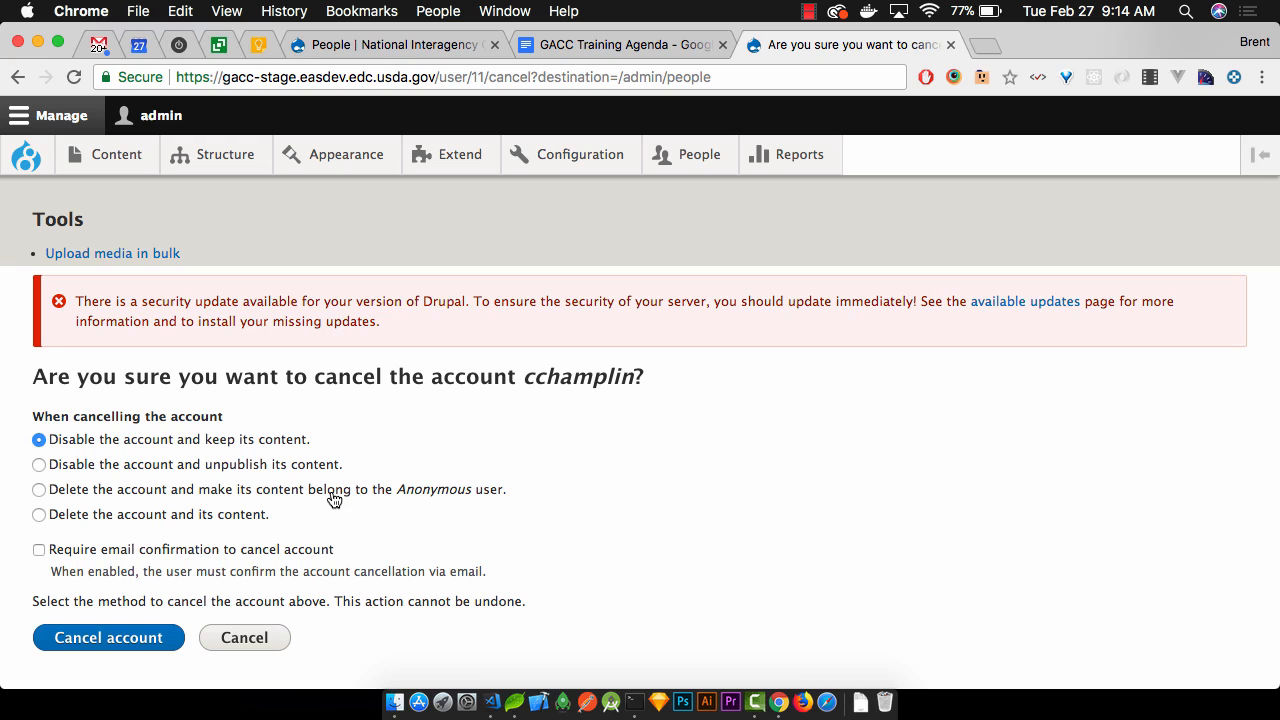
{"action": "left_click", "coordinate": [334, 499]}
{"action": "left_click", "coordinate": [235, 521]}
{"action": "left_click", "coordinate": [255, 495]}
{"action": "key", "text": "super+equal"}
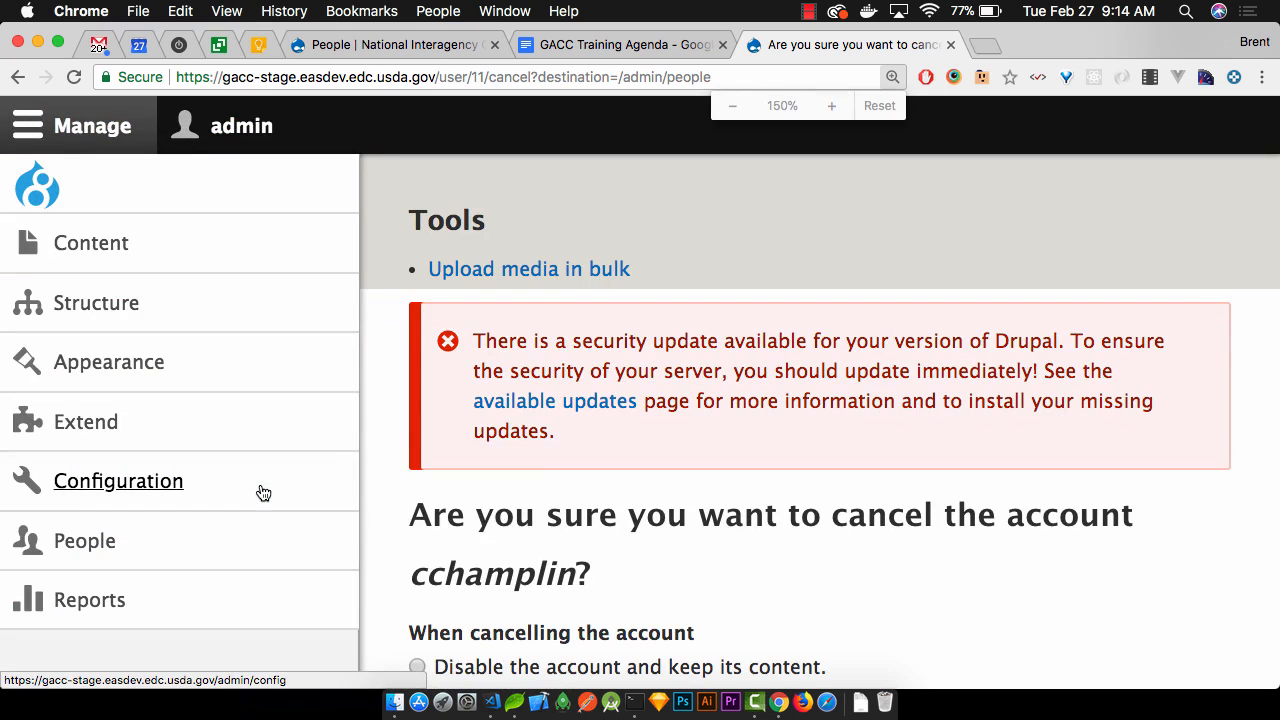
{"action": "right_click", "coordinate": [260, 491]}
{"action": "left_click", "coordinate": [716, 380]}
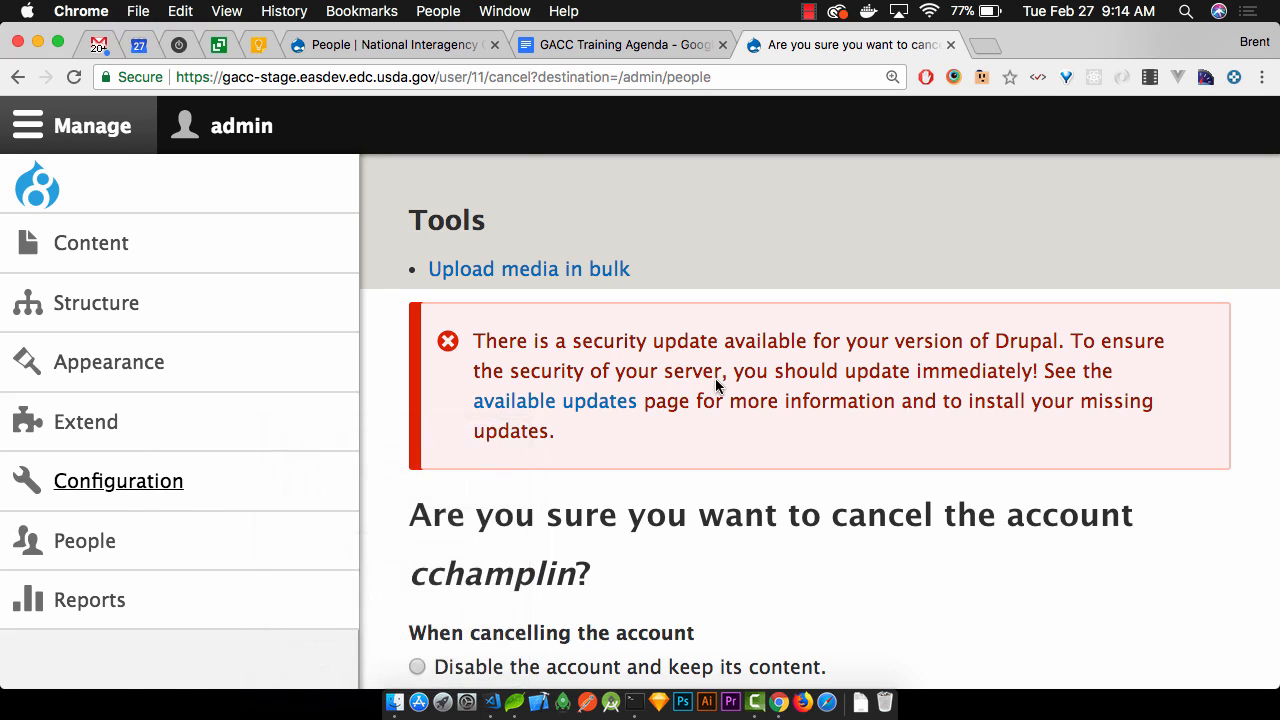
{"action": "key", "text": "super+minus"}
{"action": "scroll", "coordinate": [716, 380], "scroll_direction": "down", "scroll_amount": 2}
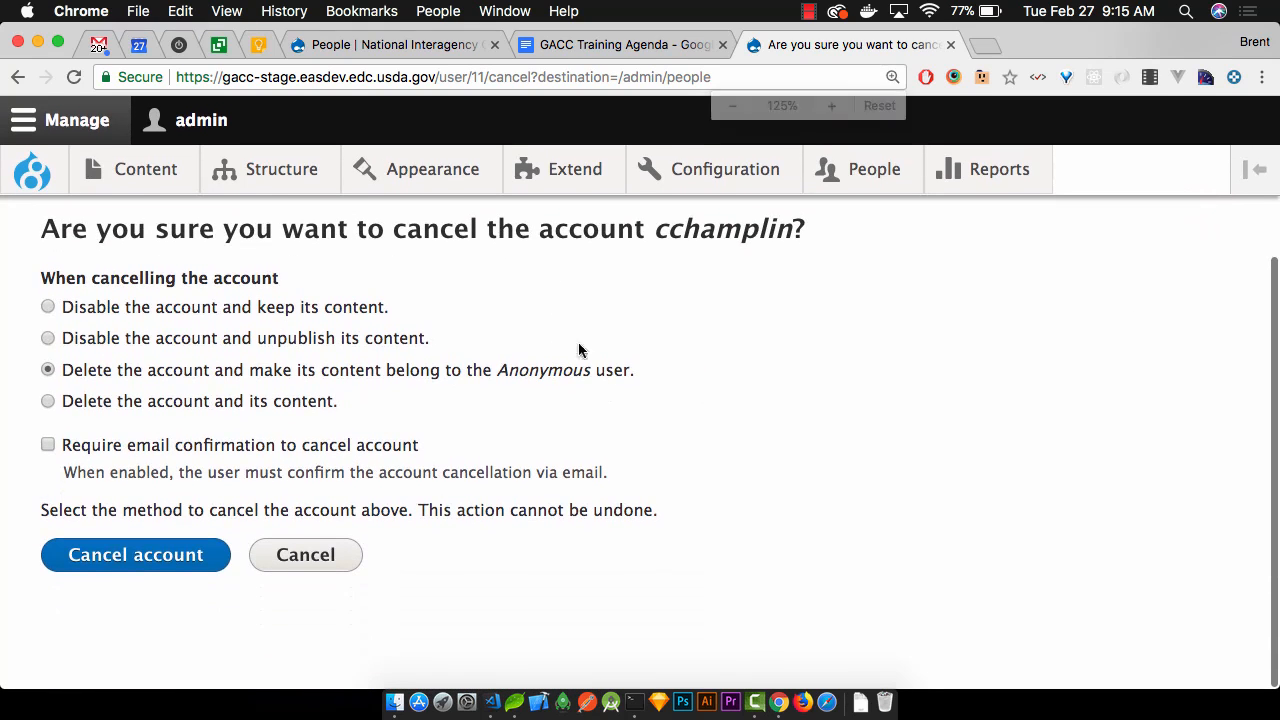
{"action": "left_click_drag", "start_coordinate": [380, 402], "coordinate": [63, 405]}
{"action": "left_click_drag", "start_coordinate": [638, 371], "coordinate": [56, 369]}
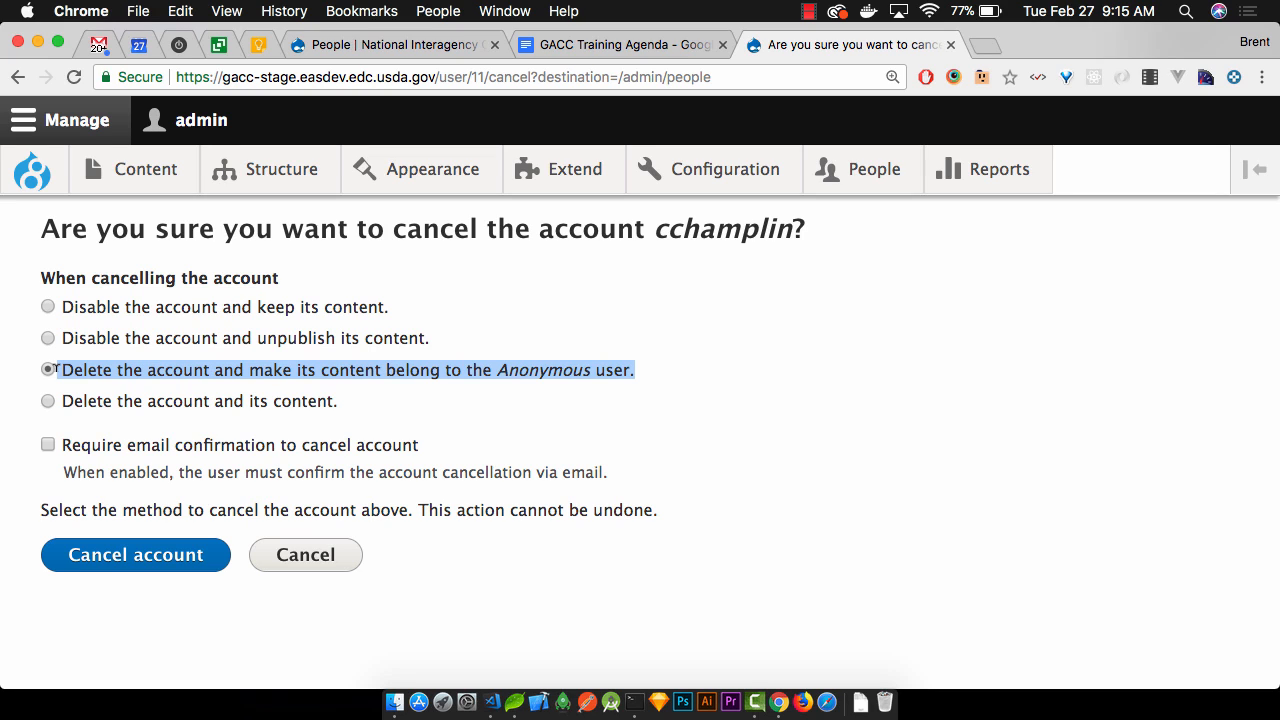
{"action": "key", "text": "super+Left"}
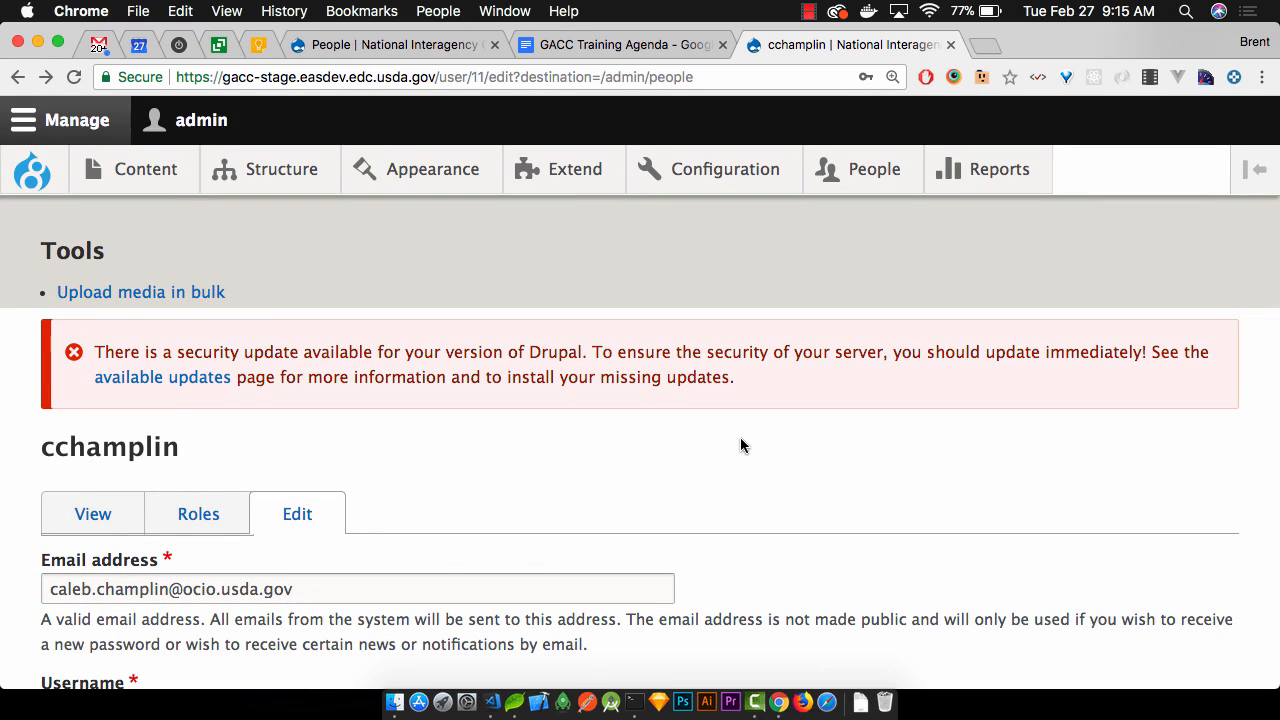
Replace the address path after .gov/ with site1/ to load the site1 home page
{"action": "scroll", "coordinate": [741, 440], "scroll_direction": "down", "scroll_amount": 2}
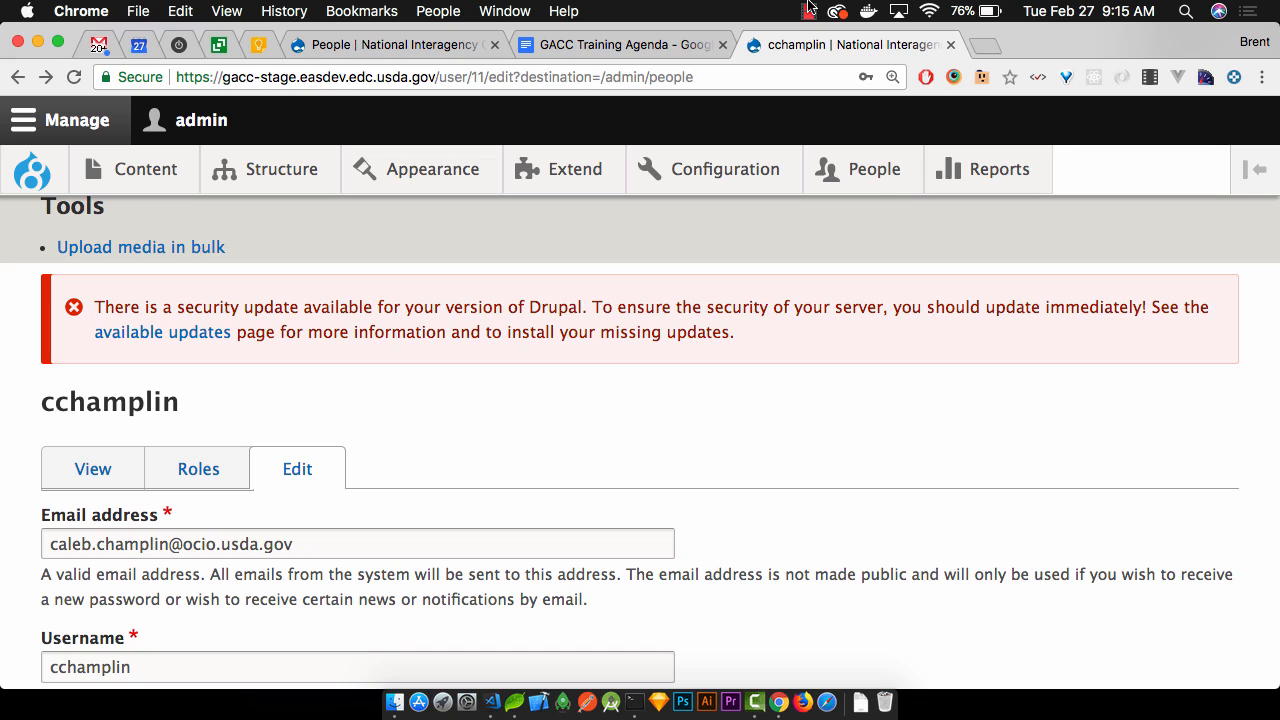
{"action": "left_click", "coordinate": [454, 74]}
{"action": "left_click_drag", "start_coordinate": [440, 77], "coordinate": [694, 77]}
{"action": "key", "text": "BackSpace"}
{"action": "type", "text": "s"}
{"action": "key", "text": "Return"}
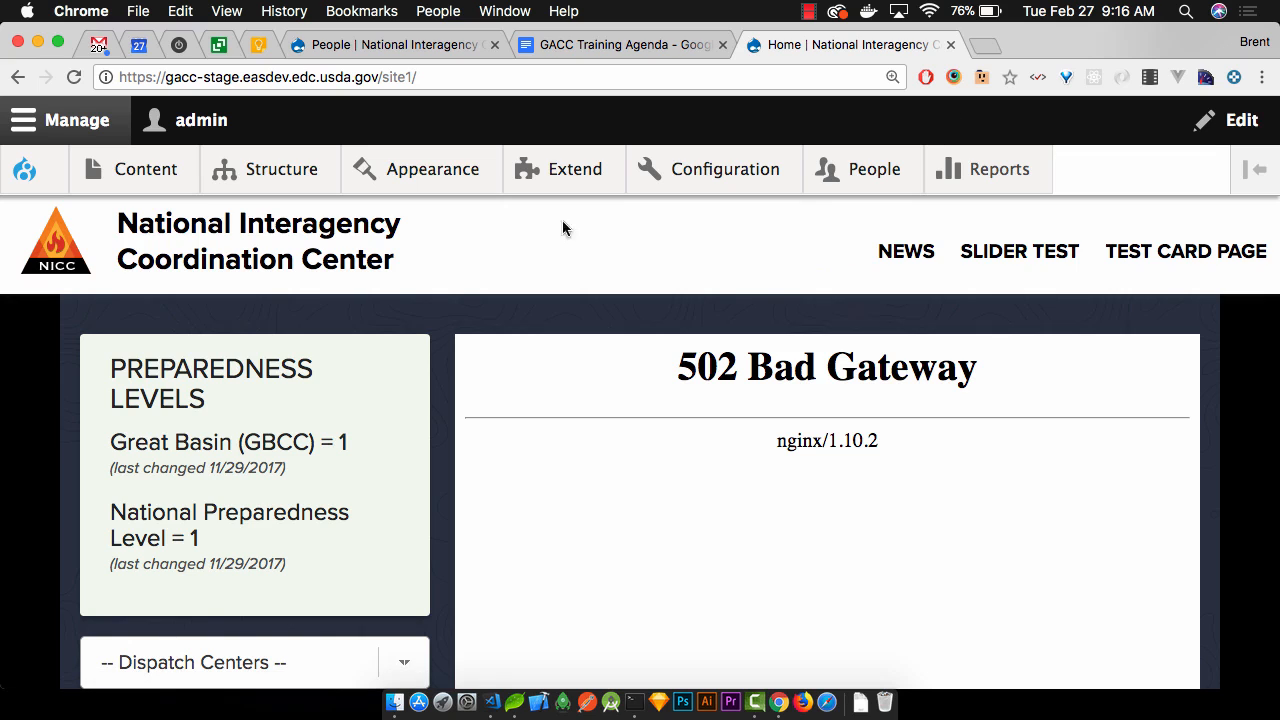
Scroll the NICC home page down and back up to inspect the 502 Bad Gateway area
{"action": "scroll", "coordinate": [431, 297], "scroll_direction": "down", "scroll_amount": 3}
{"action": "scroll", "coordinate": [431, 300], "scroll_direction": "up", "scroll_amount": 3}
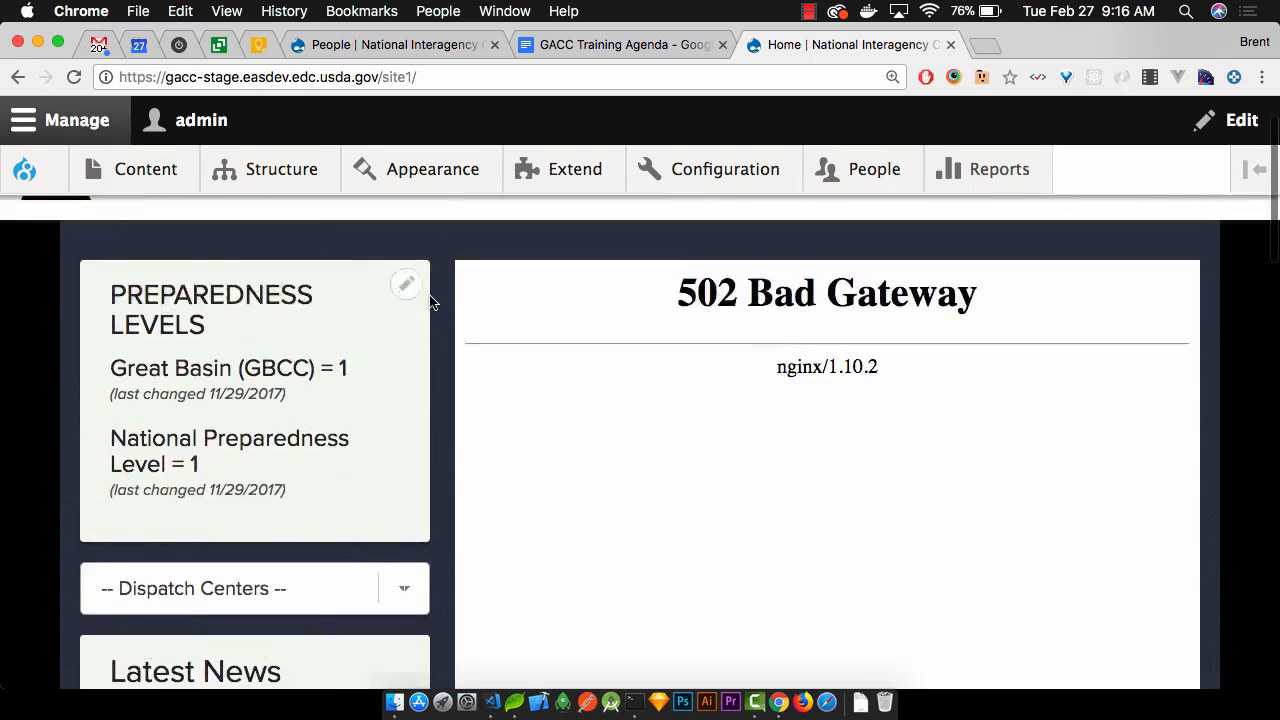